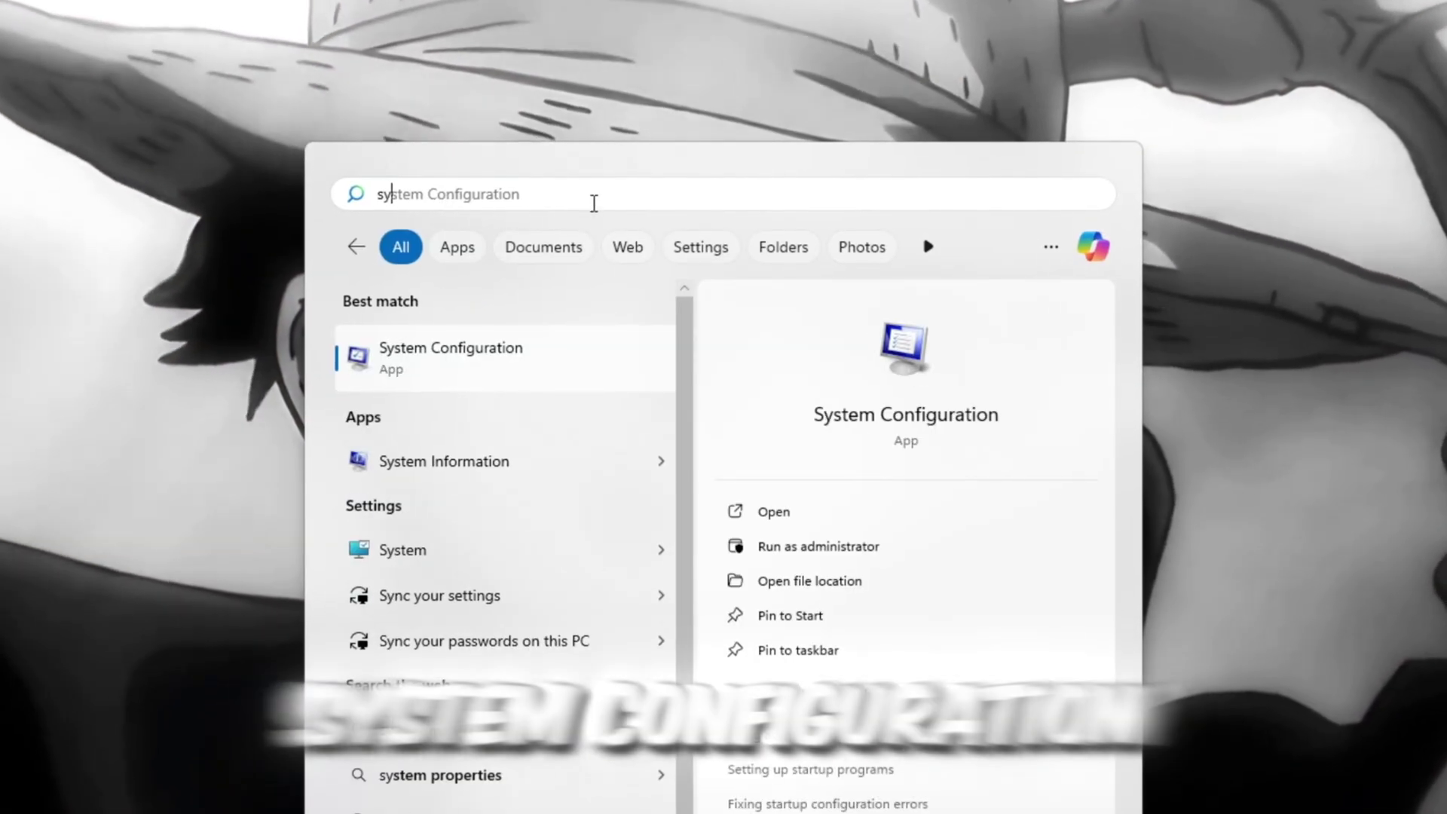
# In System Configuration's advanced boot options, set Number of processors to 8 and apply.
pyautogui.hotkey('ctrl', 'a')
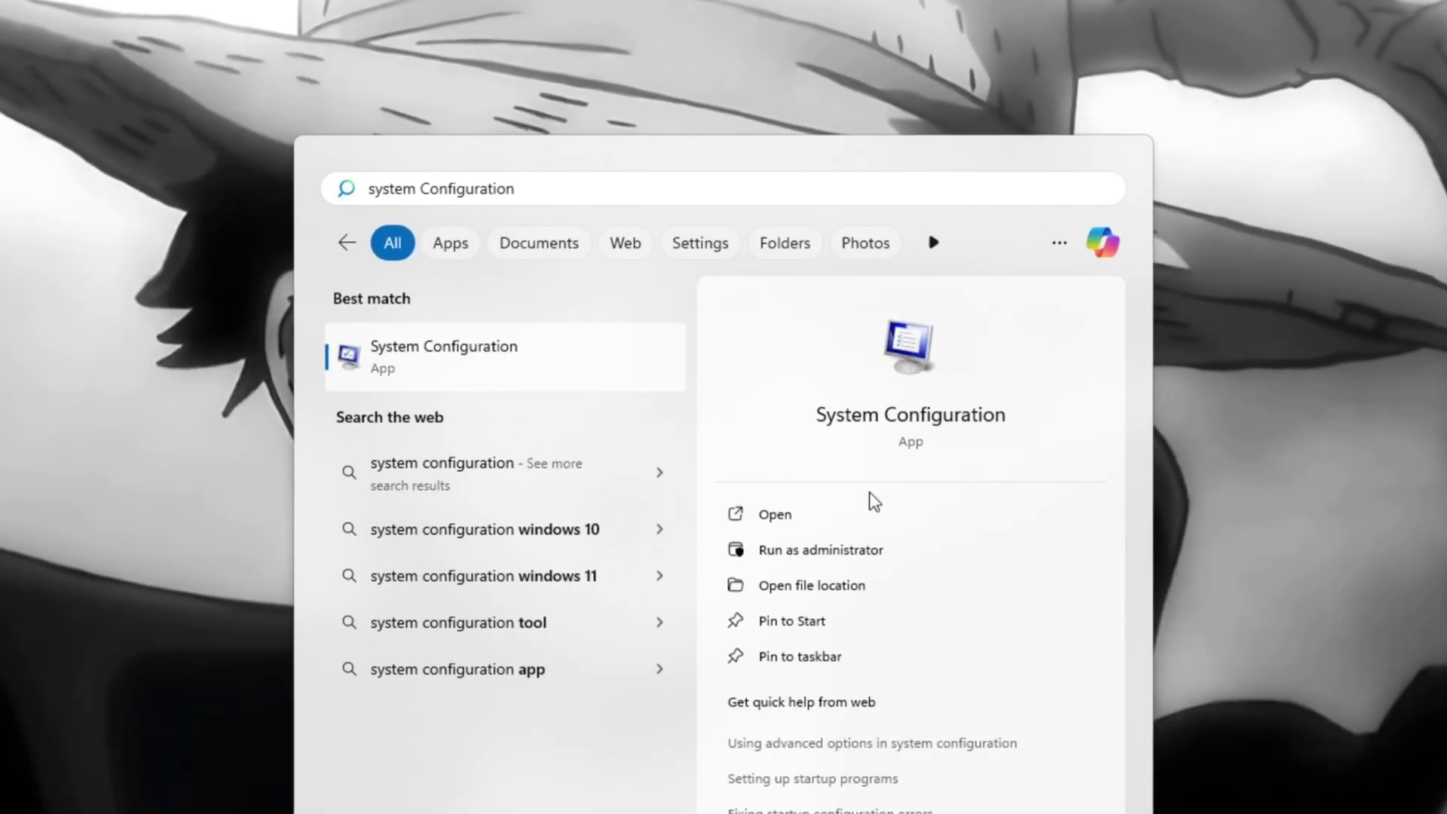
pyautogui.click(875, 393)
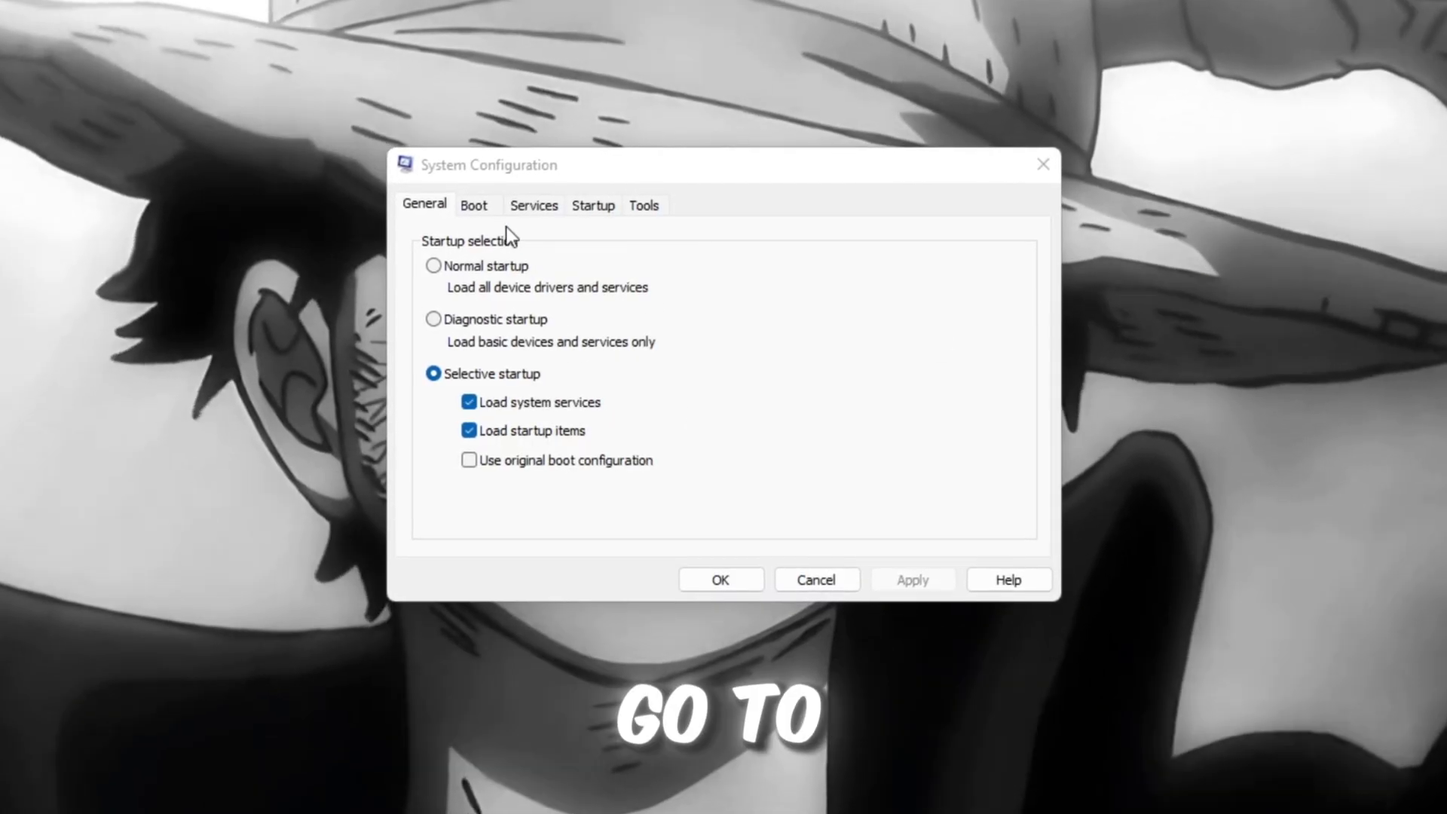
pyautogui.click(474, 205)
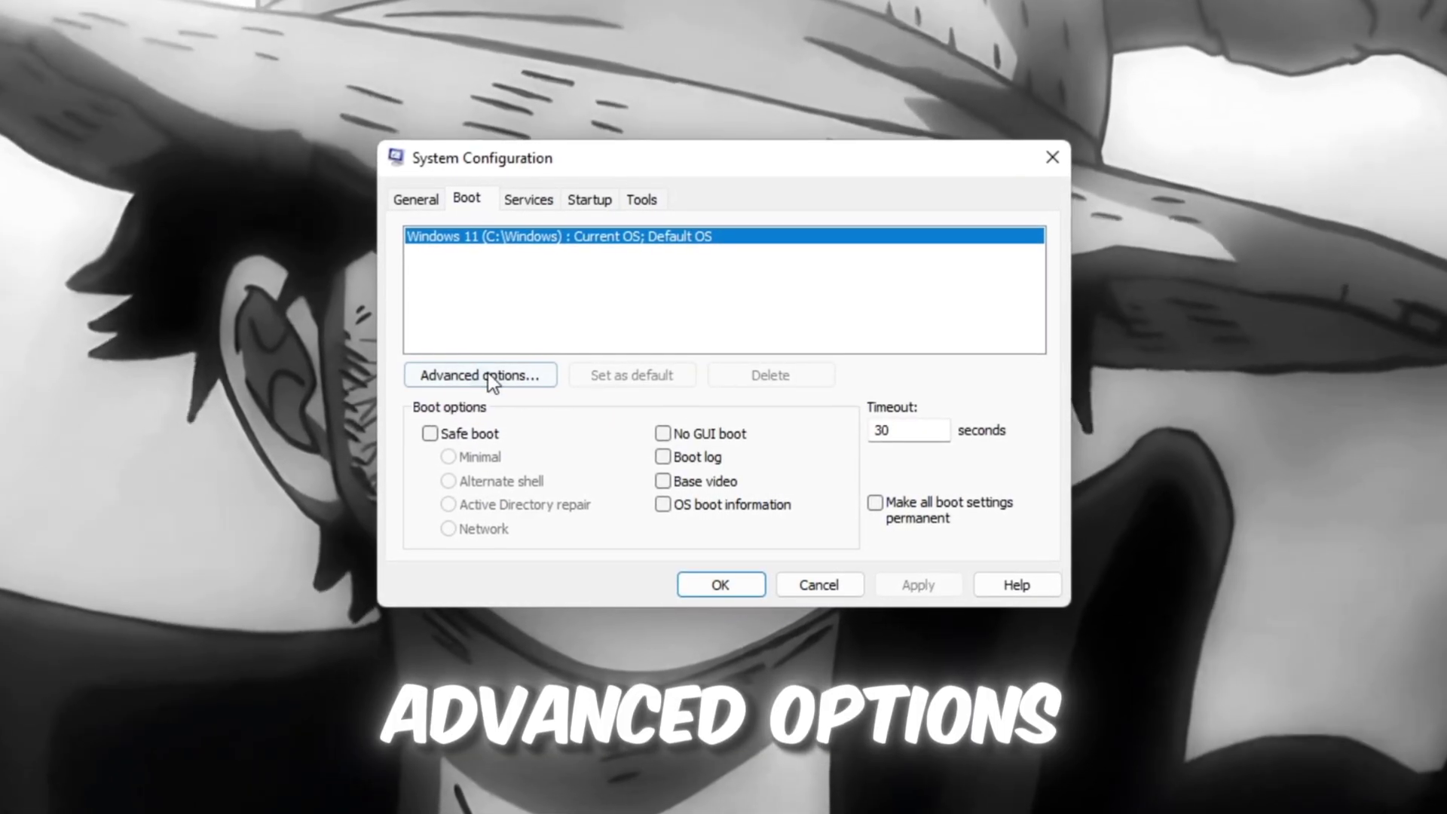
pyautogui.click(487, 373)
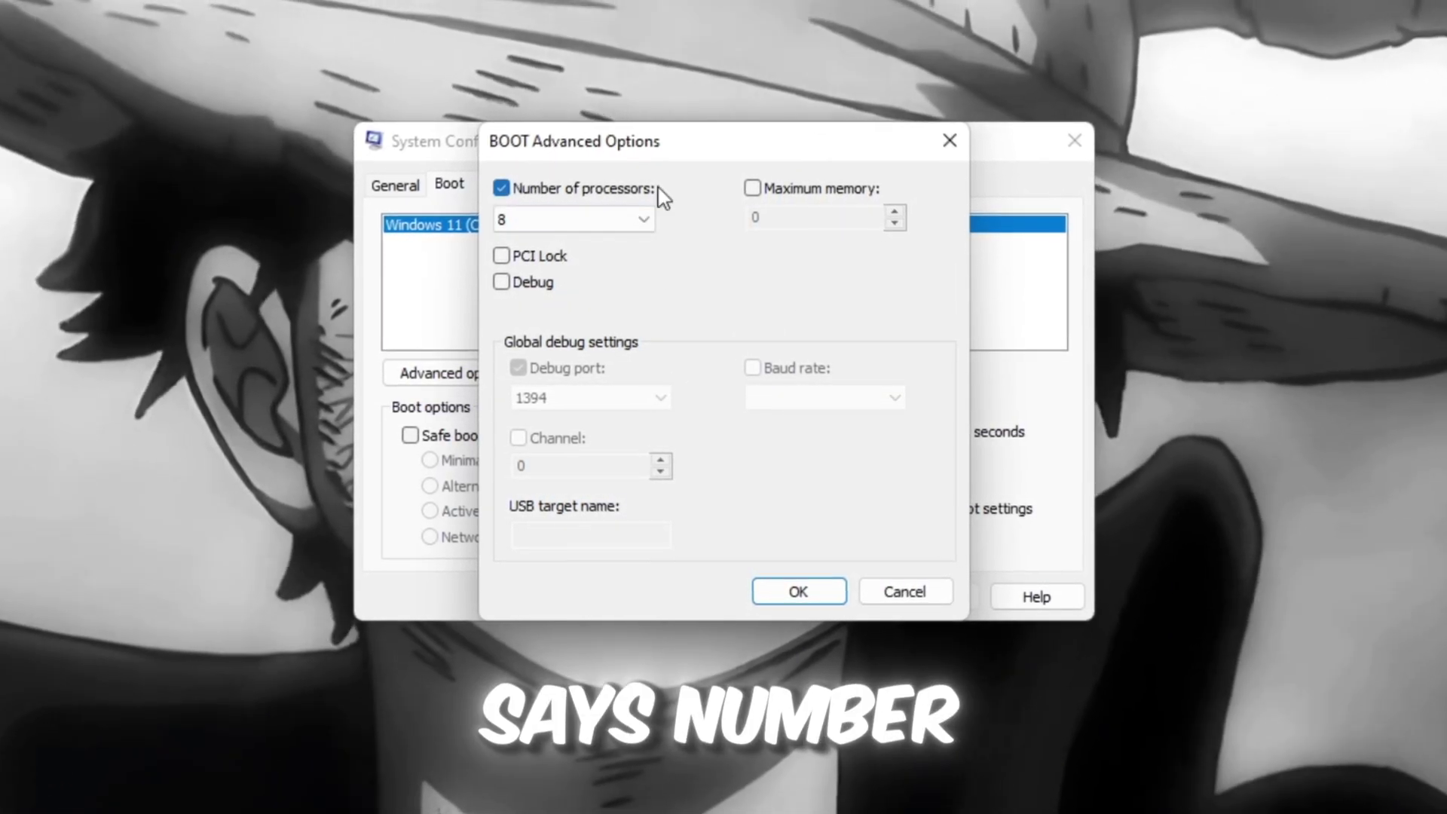
pyautogui.click(616, 220)
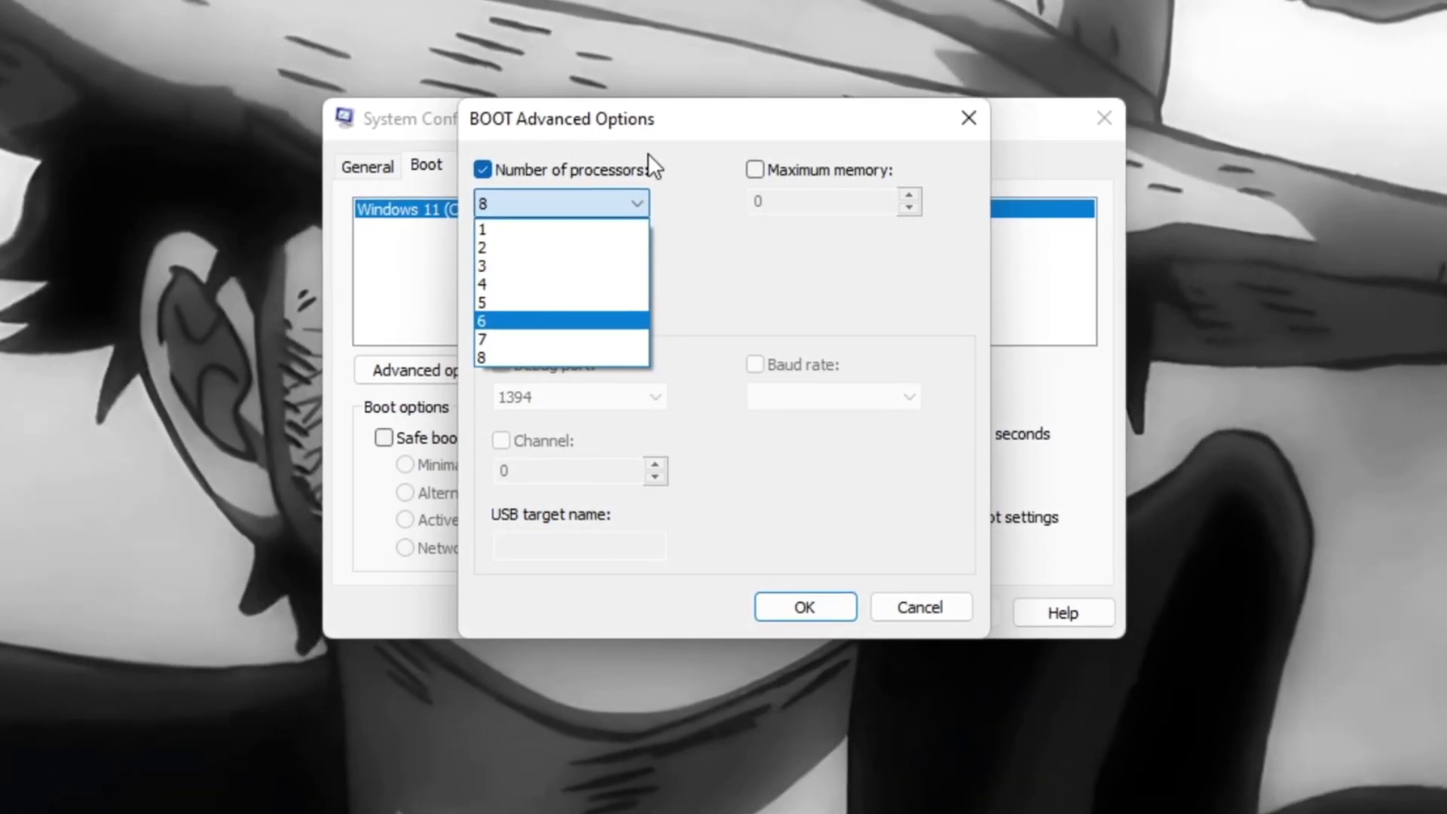
pyautogui.click(513, 356)
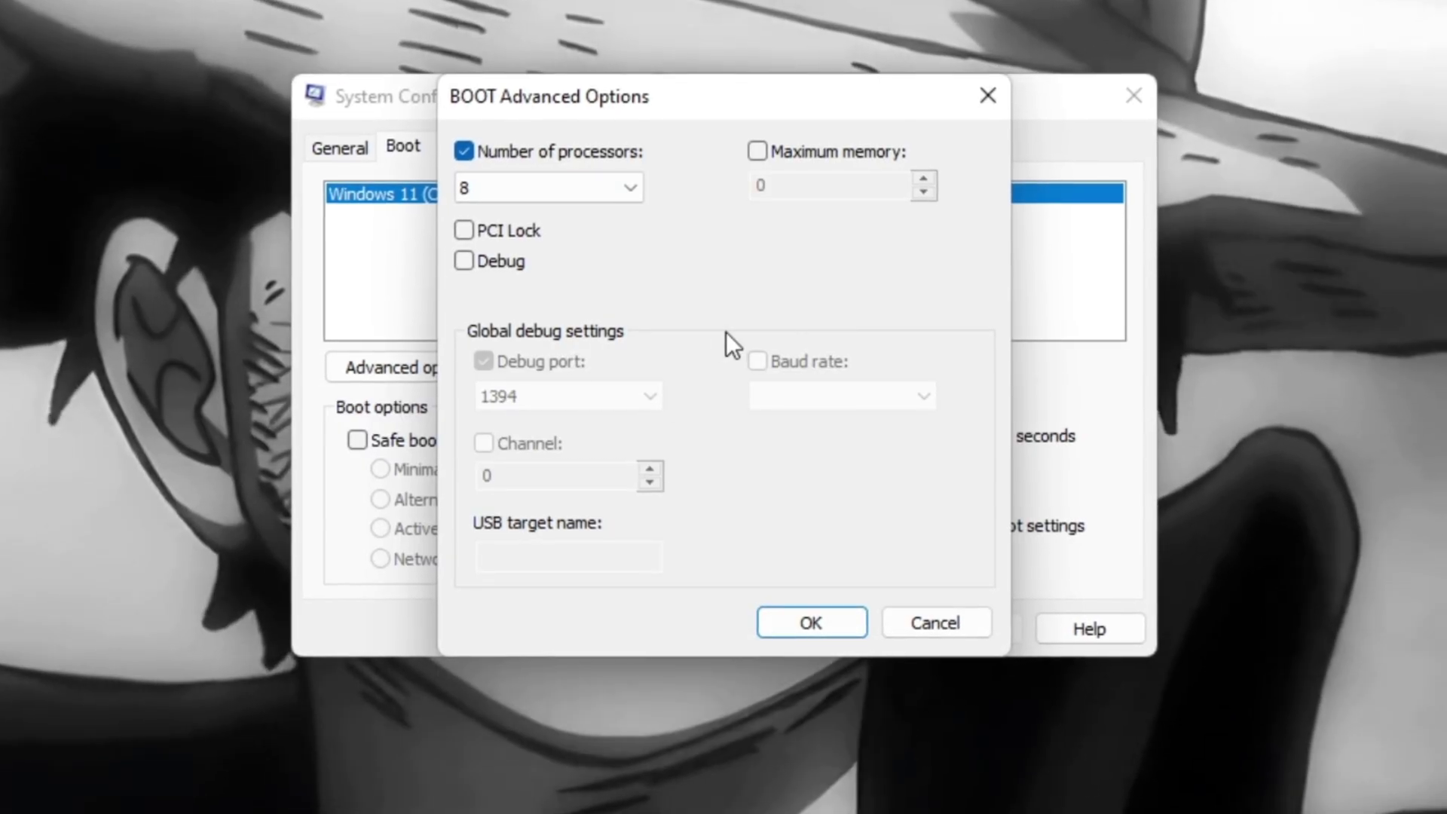
pyautogui.click(811, 625)
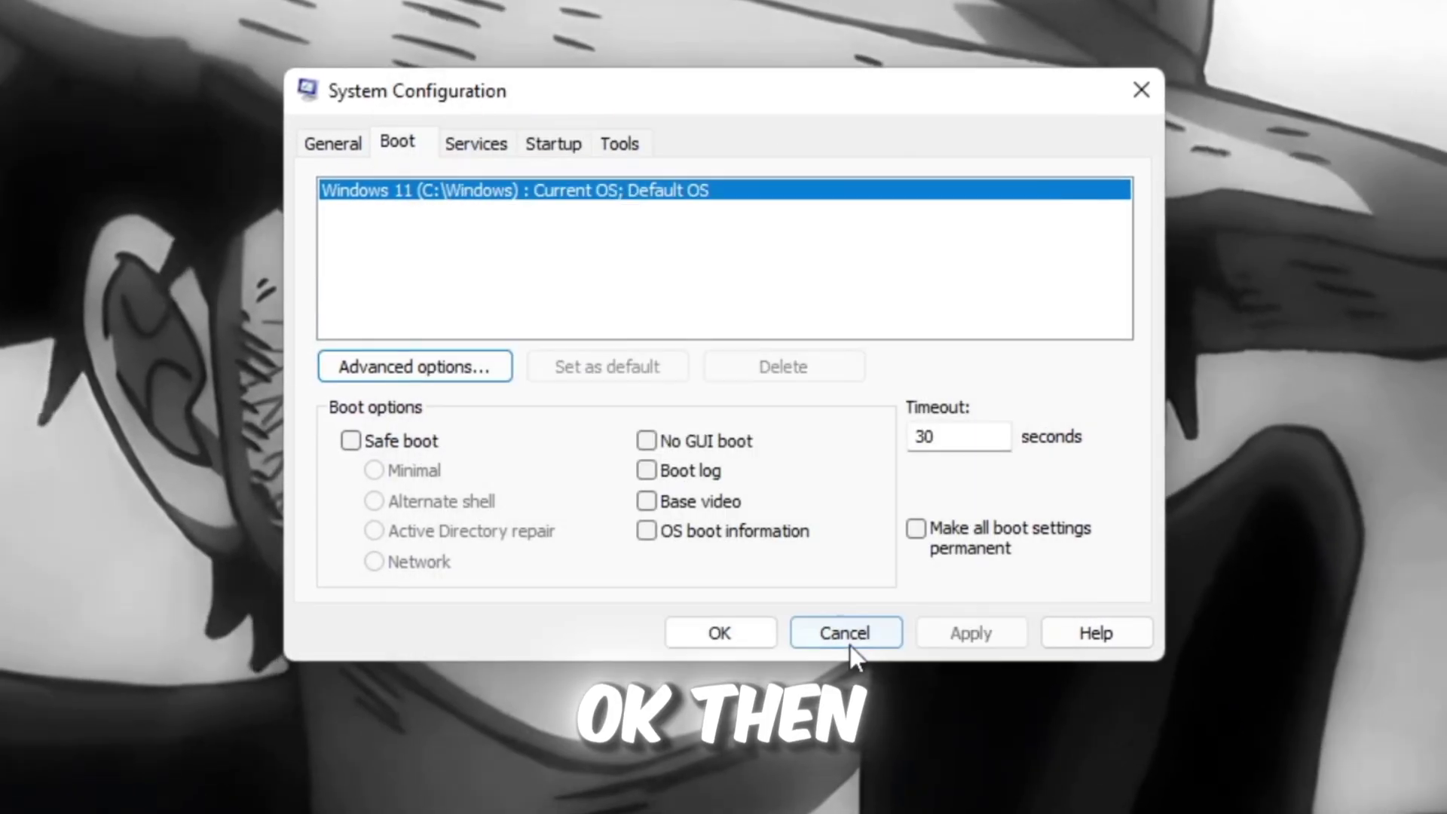
pyautogui.click(722, 634)
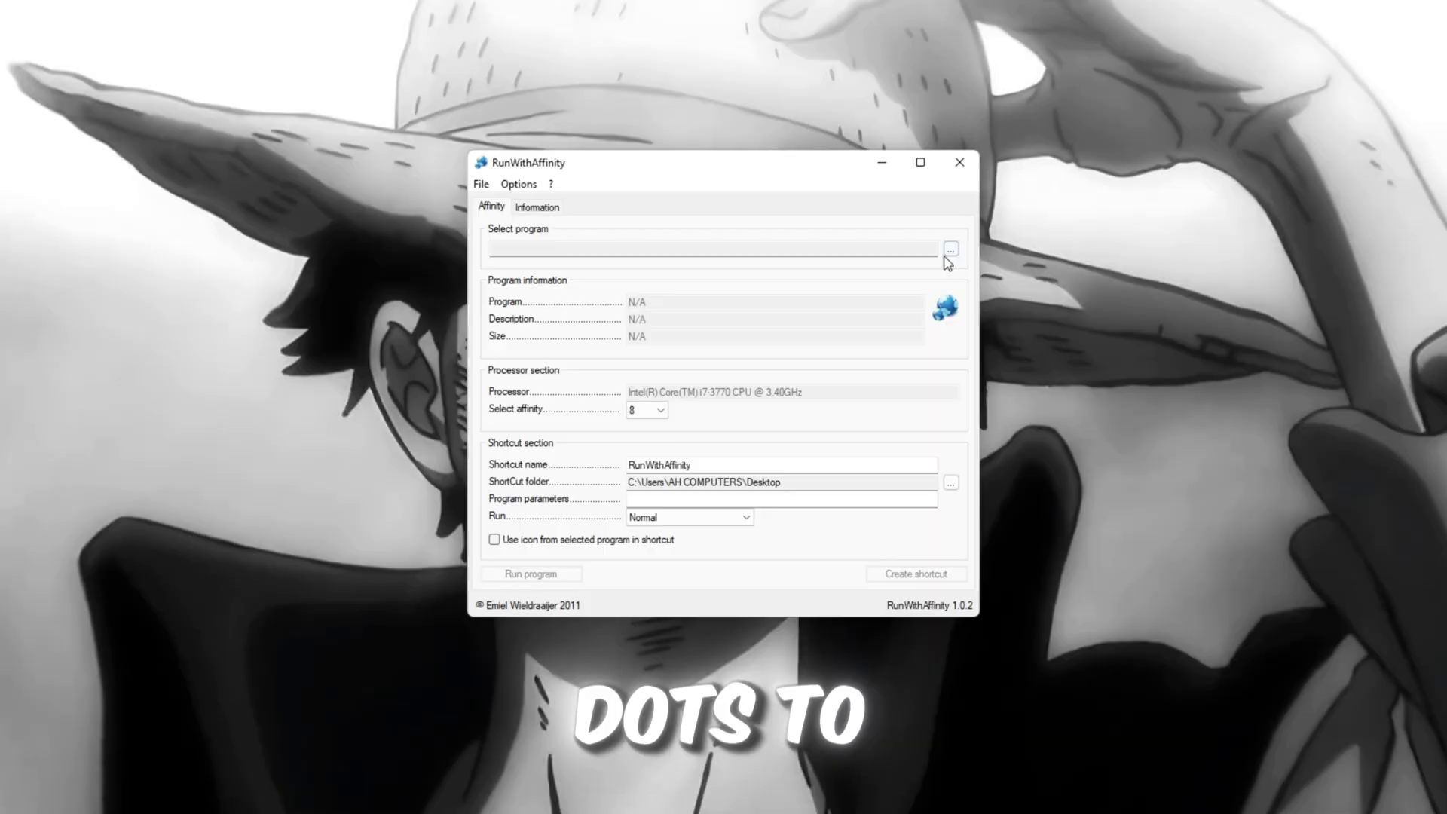
# Point RunWithAffinity at RobloxPlayerBeta.exe with affinity 8 and Maximized, and create the shortcut.
pyautogui.click(950, 249)
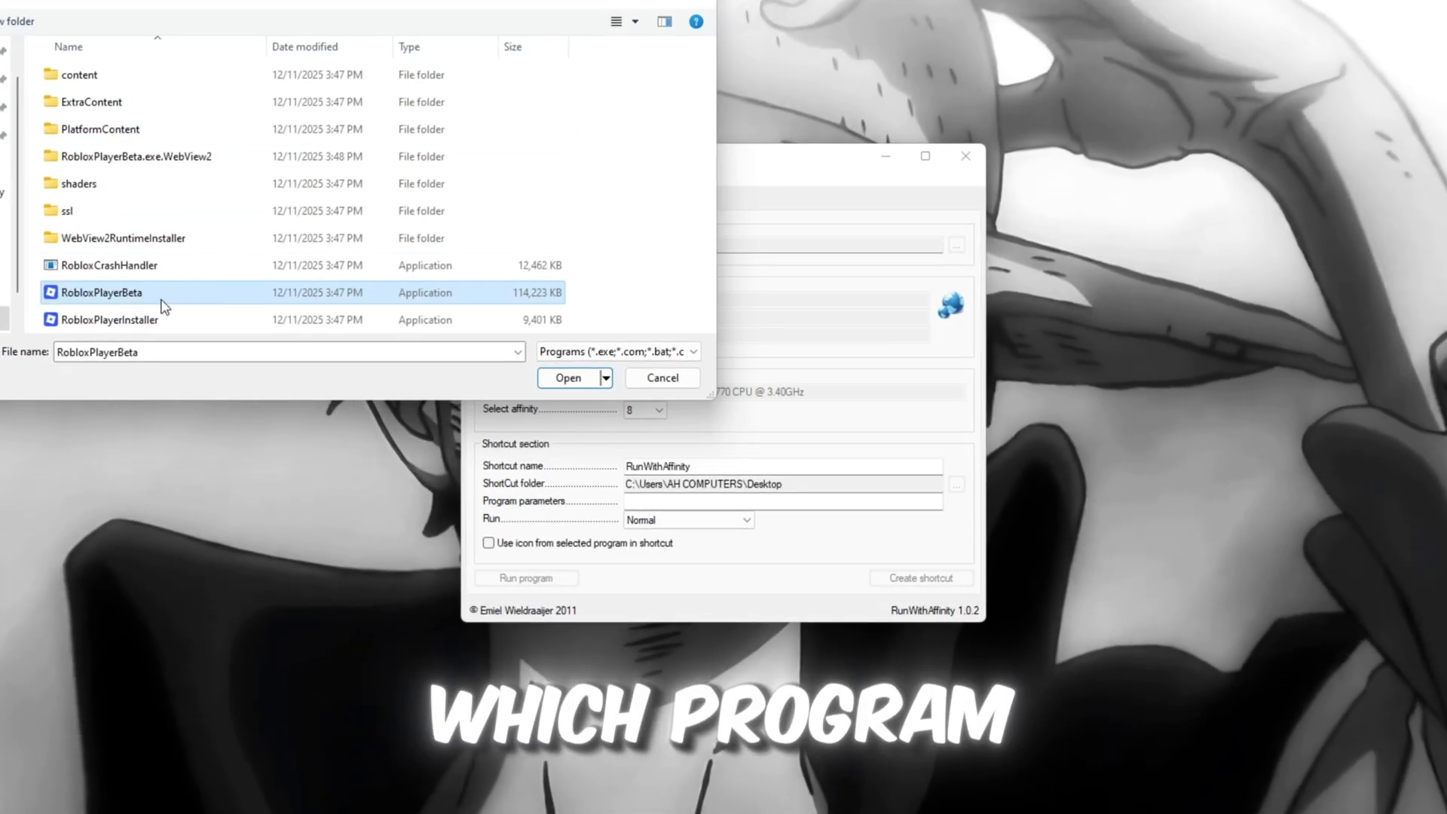
pyautogui.click(568, 378)
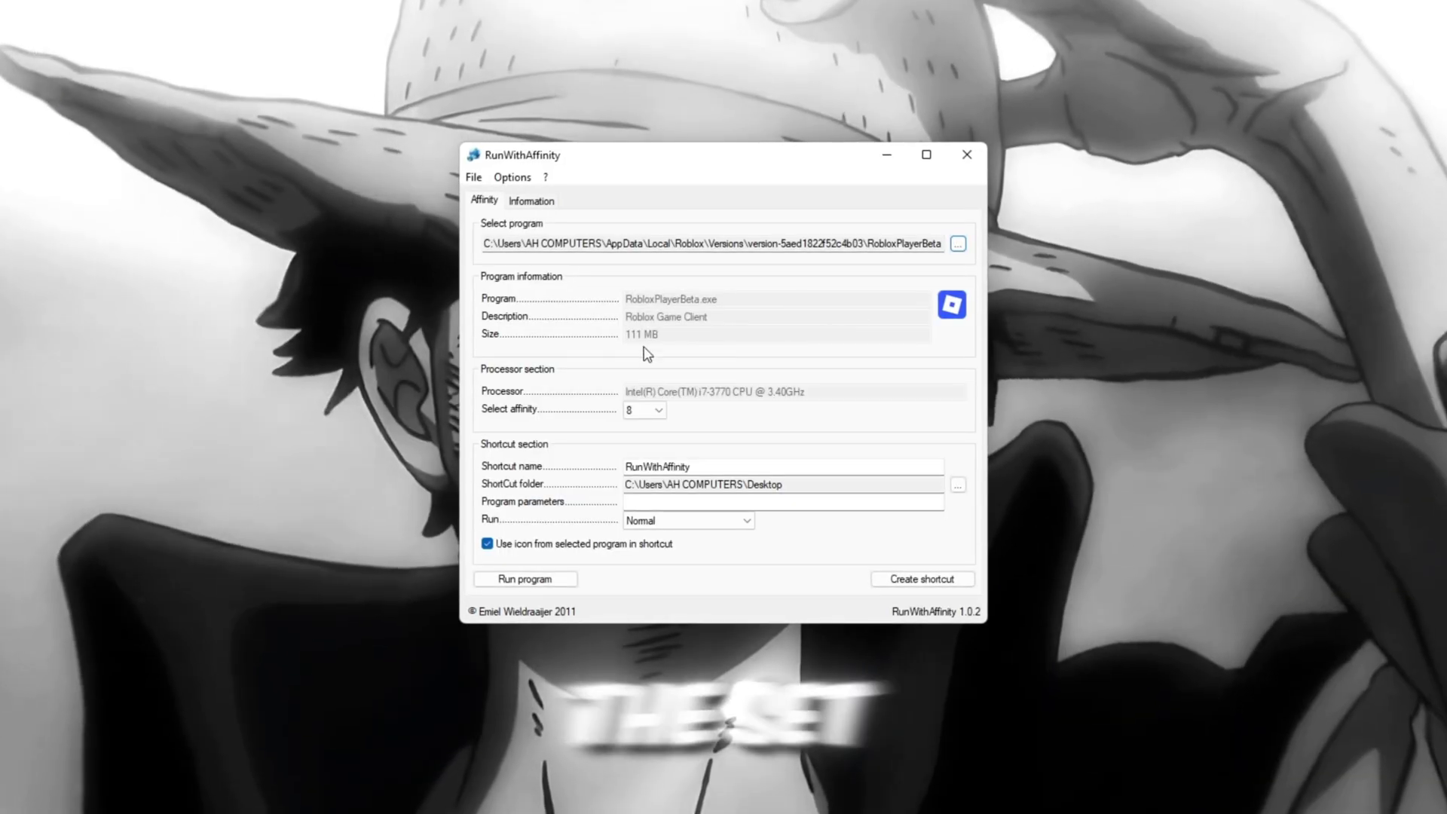
pyautogui.click(642, 411)
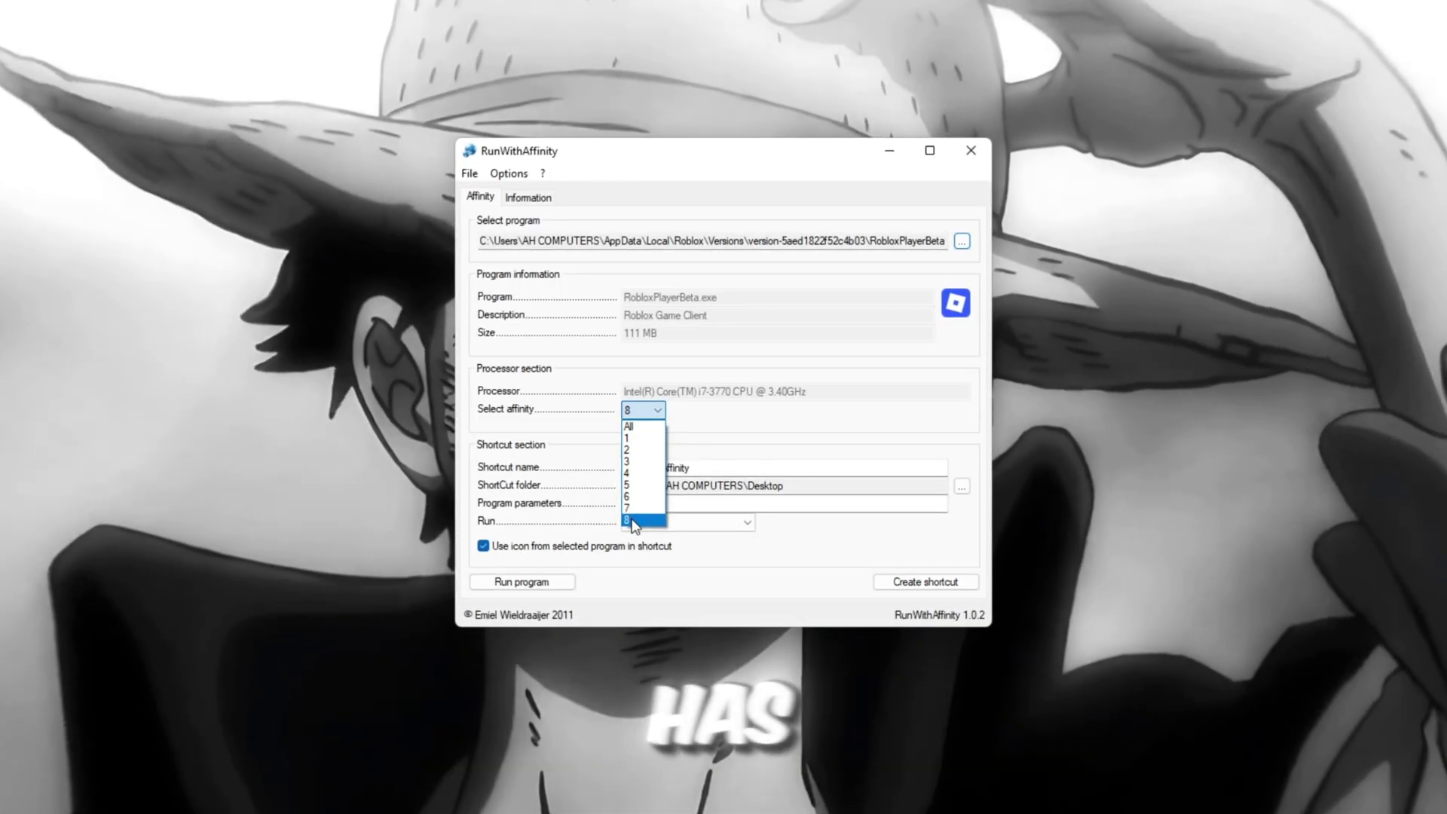
pyautogui.click(687, 523)
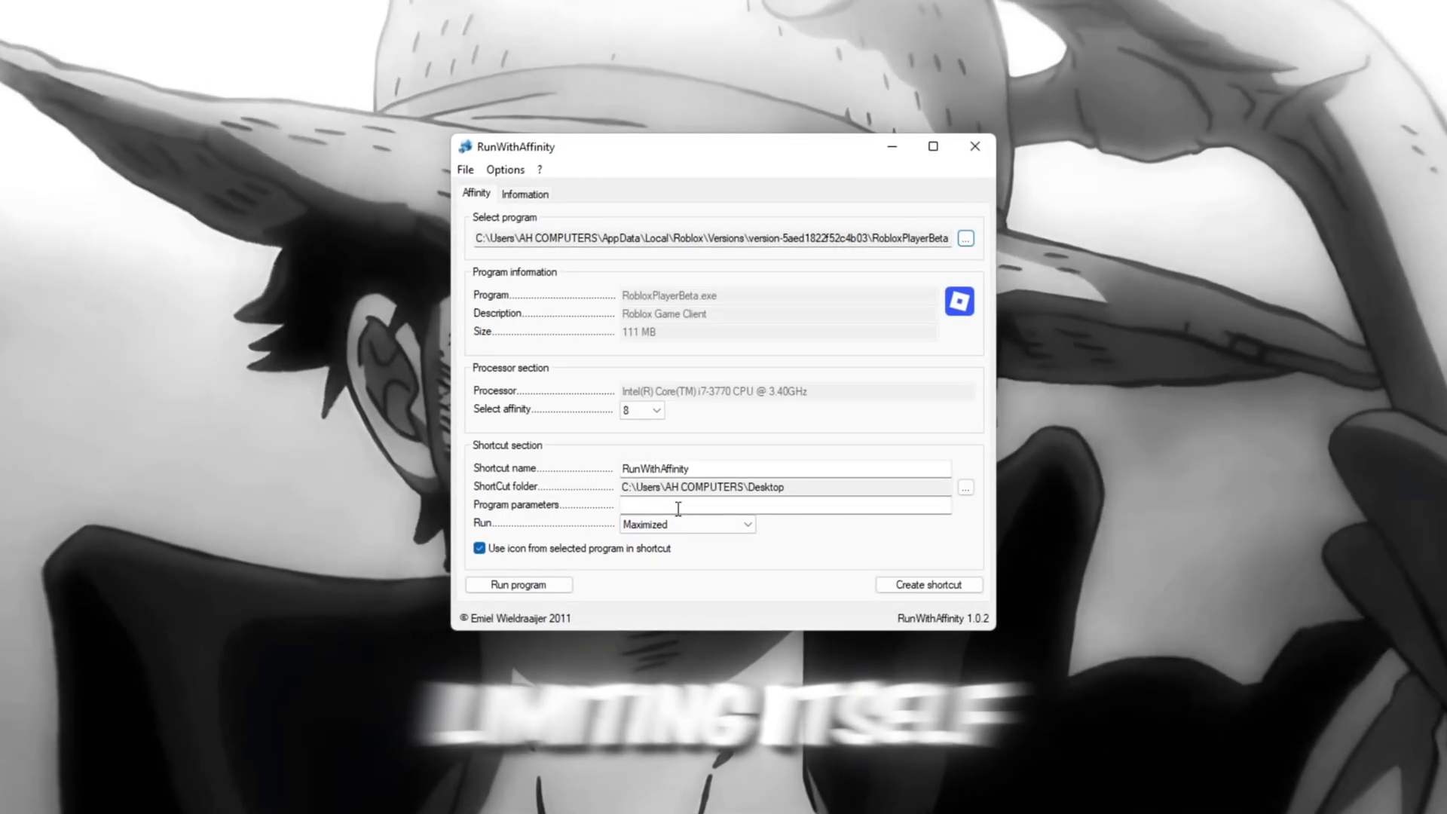
pyautogui.click(905, 589)
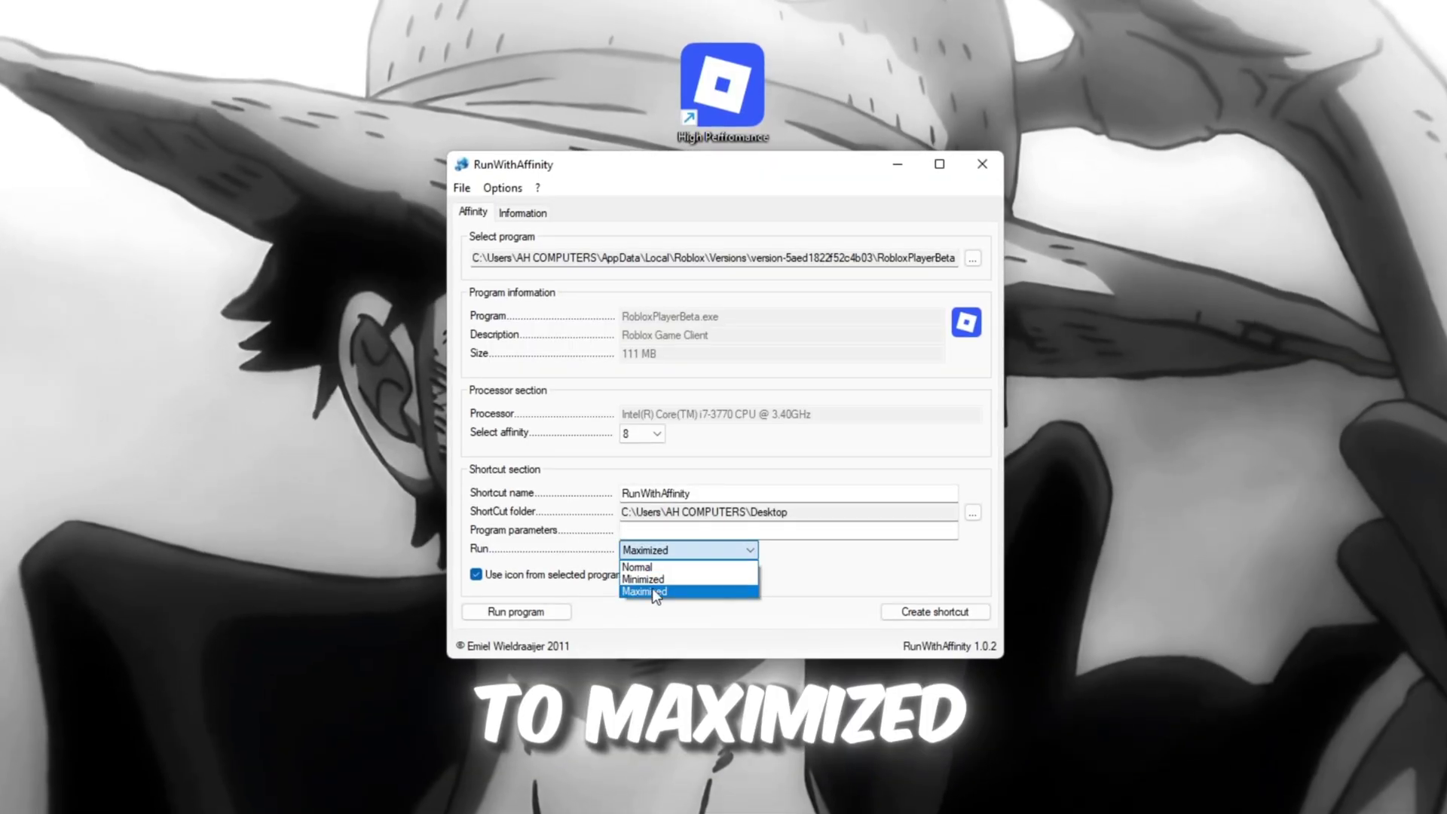
pyautogui.click(653, 565)
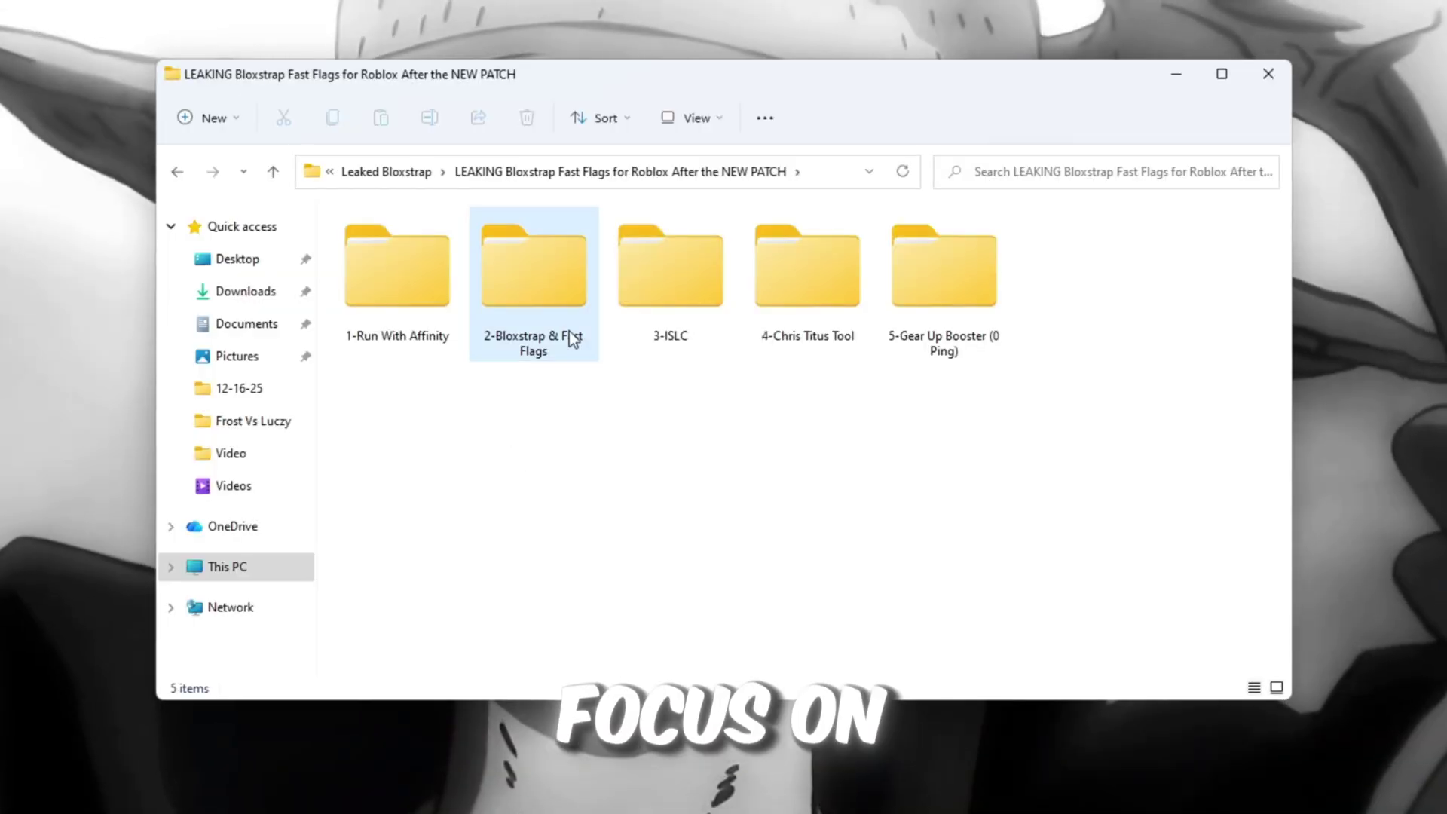
# Open the 2-Bloxstrap & Fast Flags folder, then launch Bloxstrap from Windows search.
pyautogui.doubleClick(569, 331)
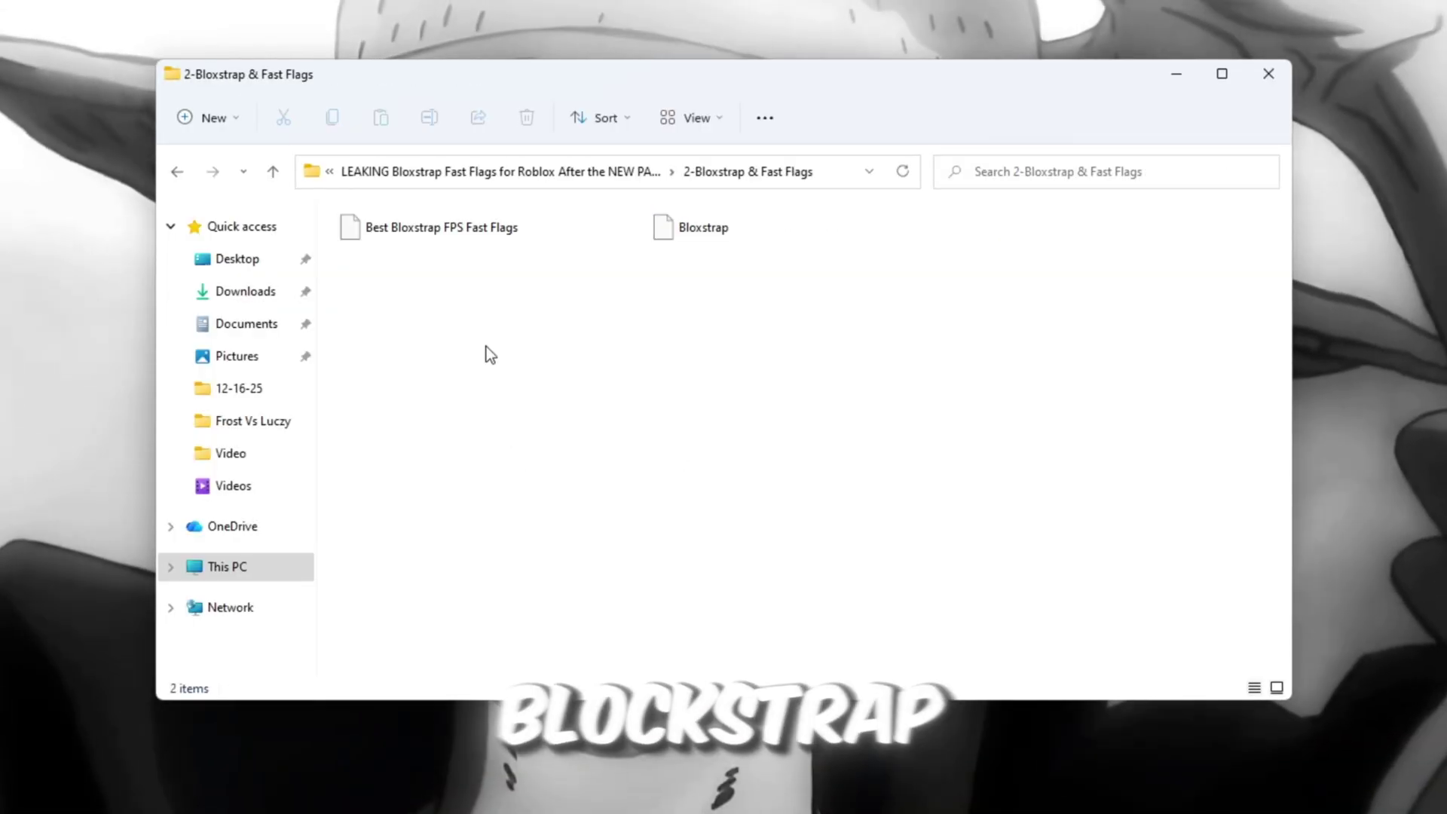
pyautogui.moveTo(522, 287); pyautogui.dragTo(959, 407)
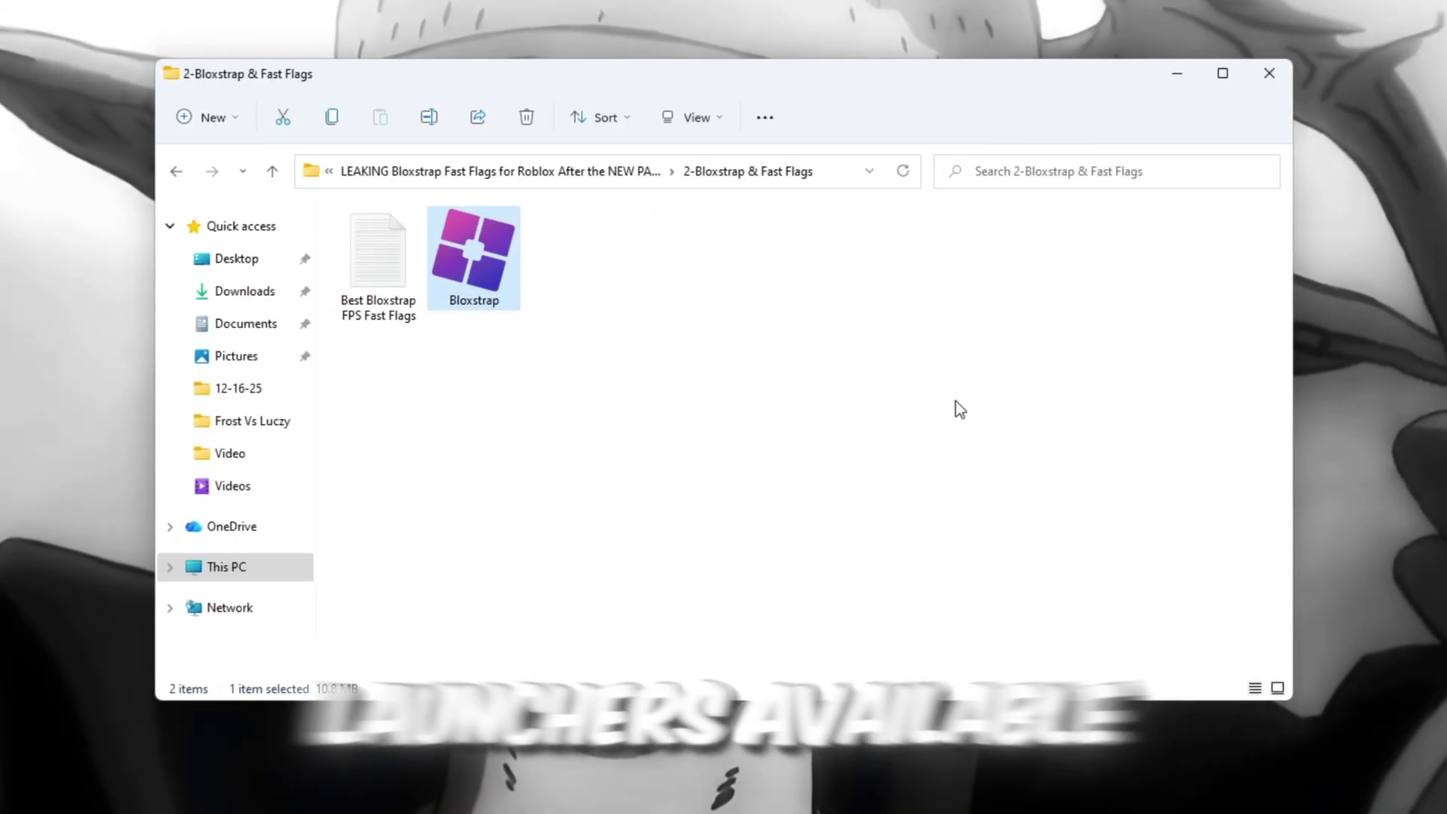
pyautogui.scroll(3, 784, 334)
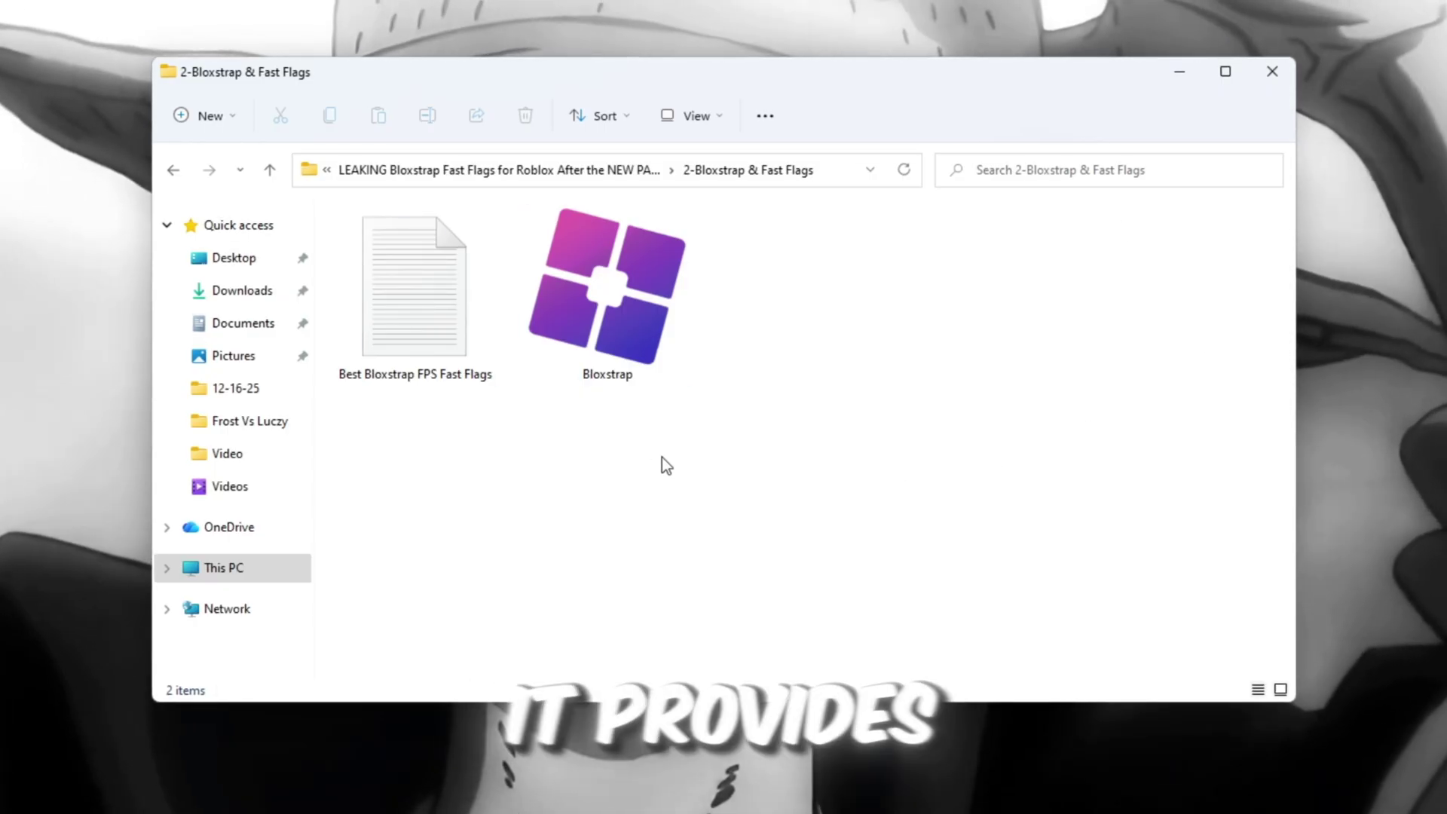
pyautogui.click(384, 359)
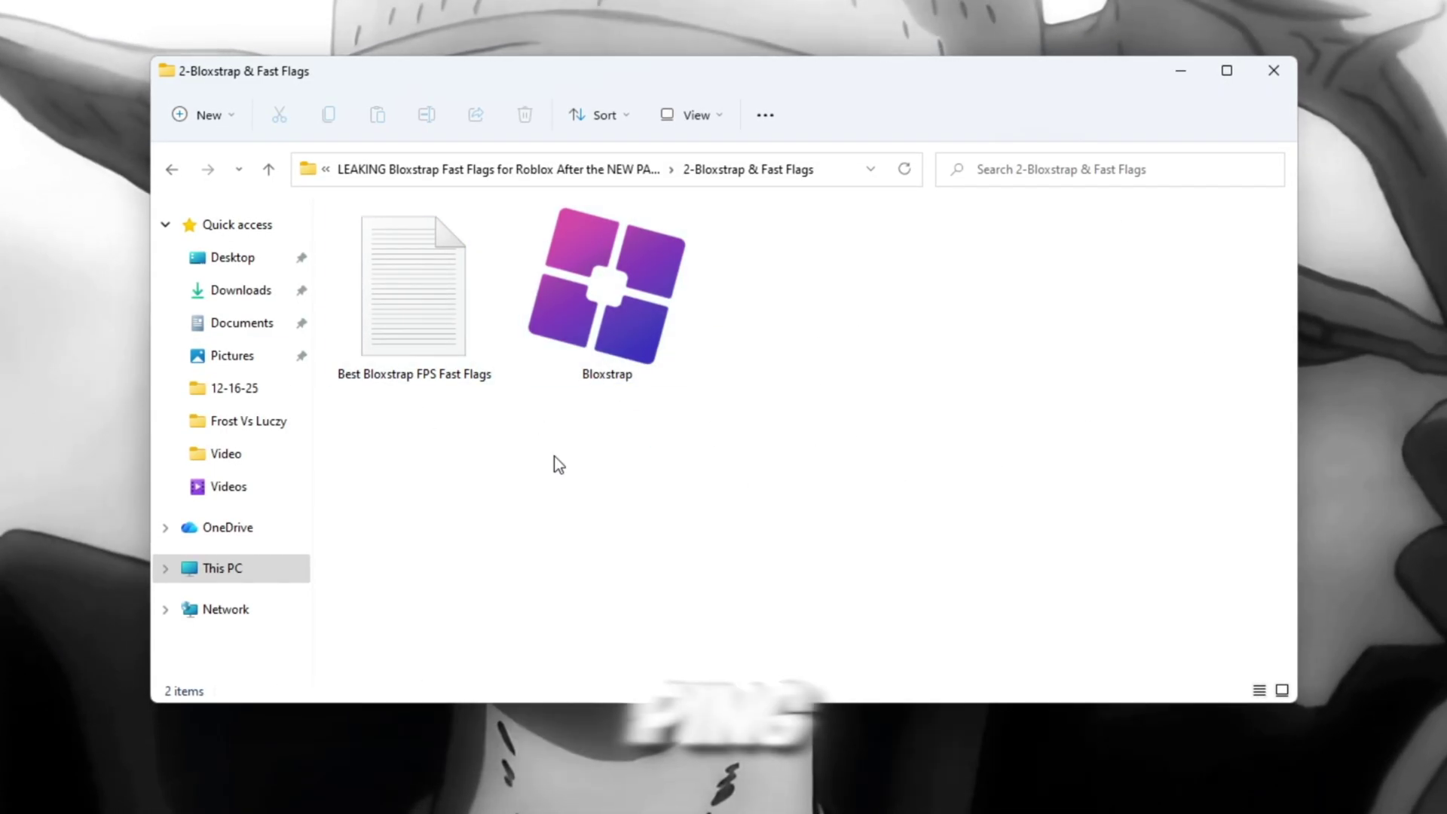
pyautogui.press('super')
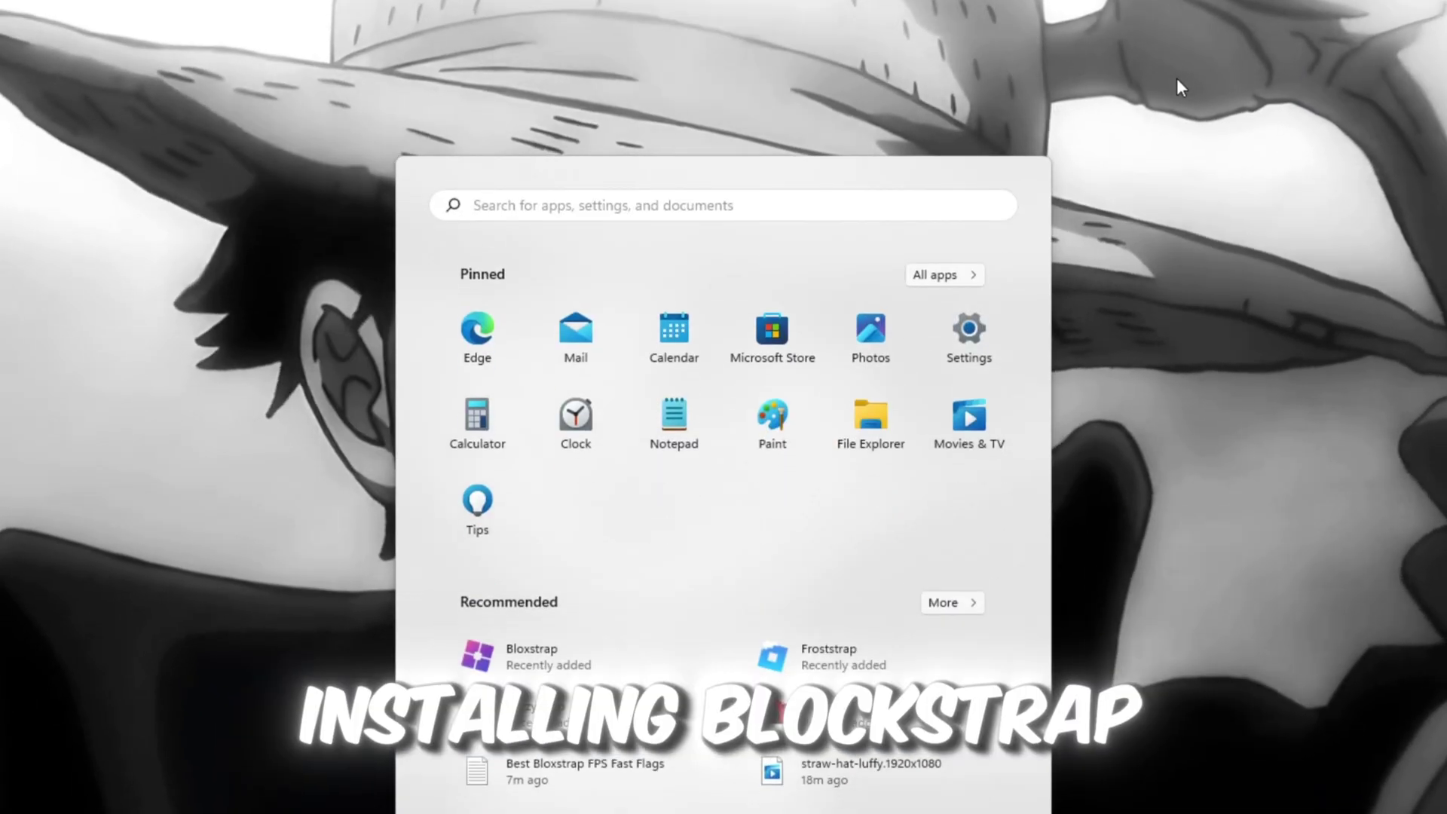
pyautogui.write('bloxstrap')
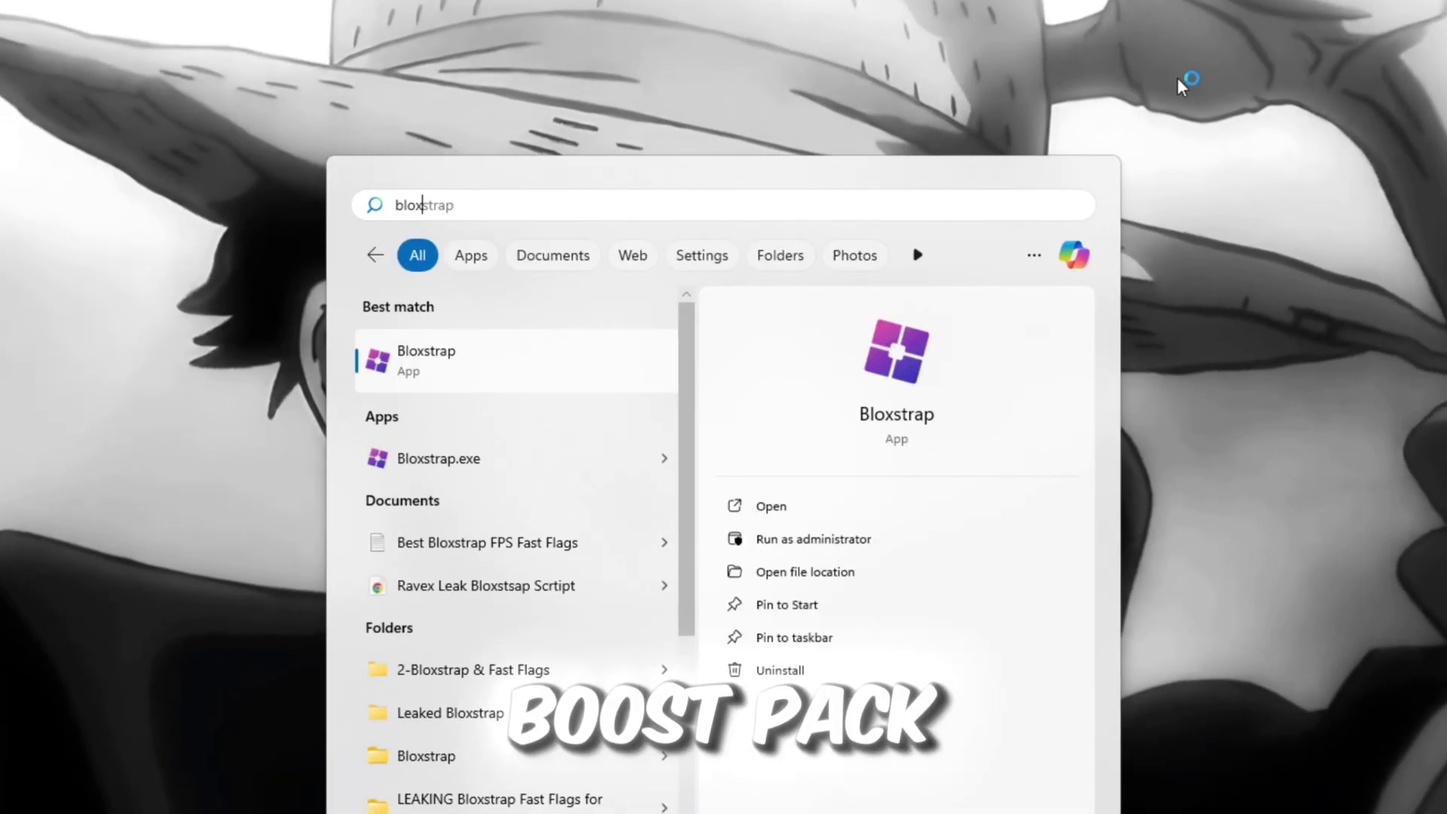
pyautogui.press('Return')
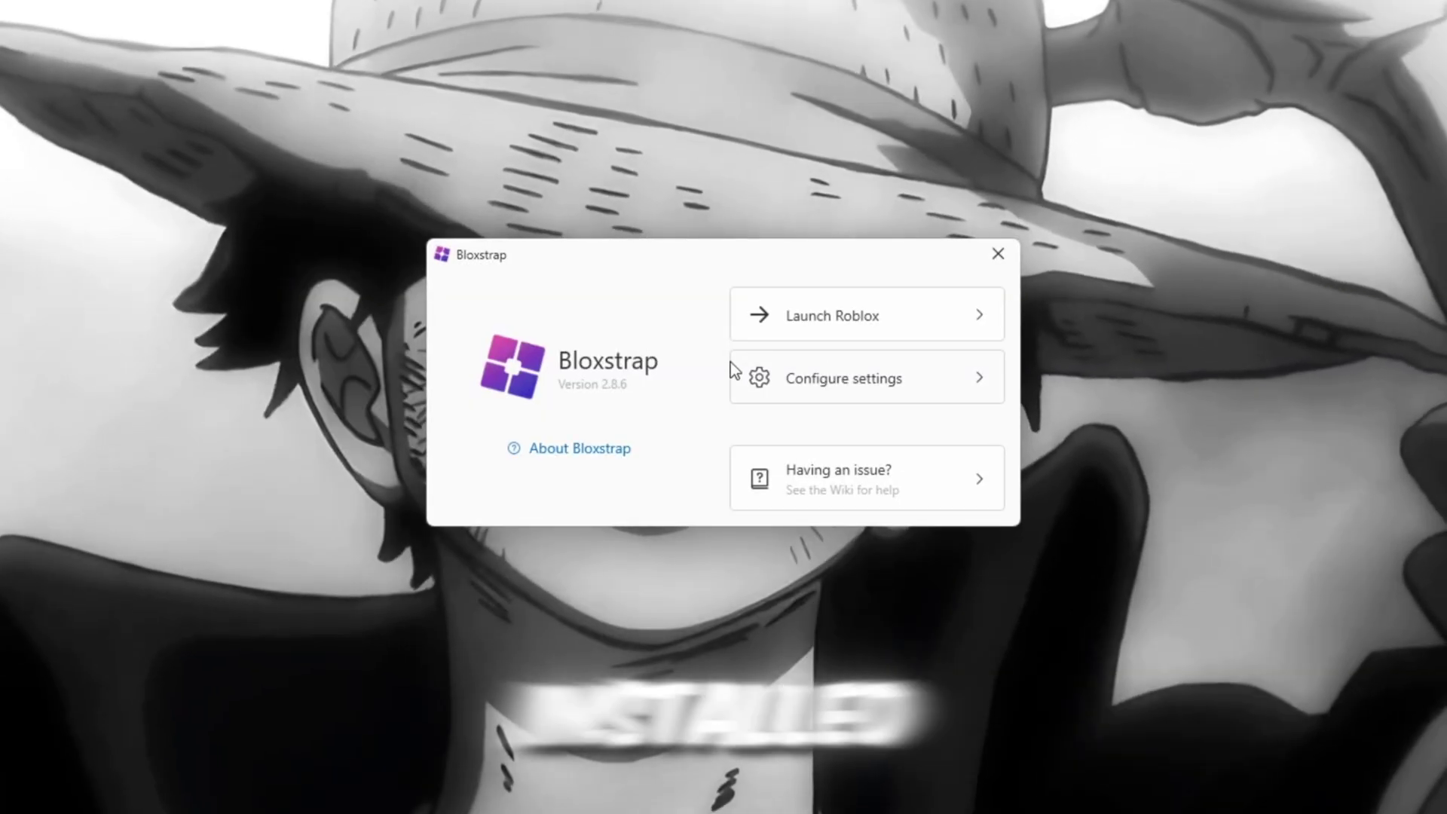
# Open Bloxstrap settings and turn on Query server location on the Integrations page.
pyautogui.click(842, 378)
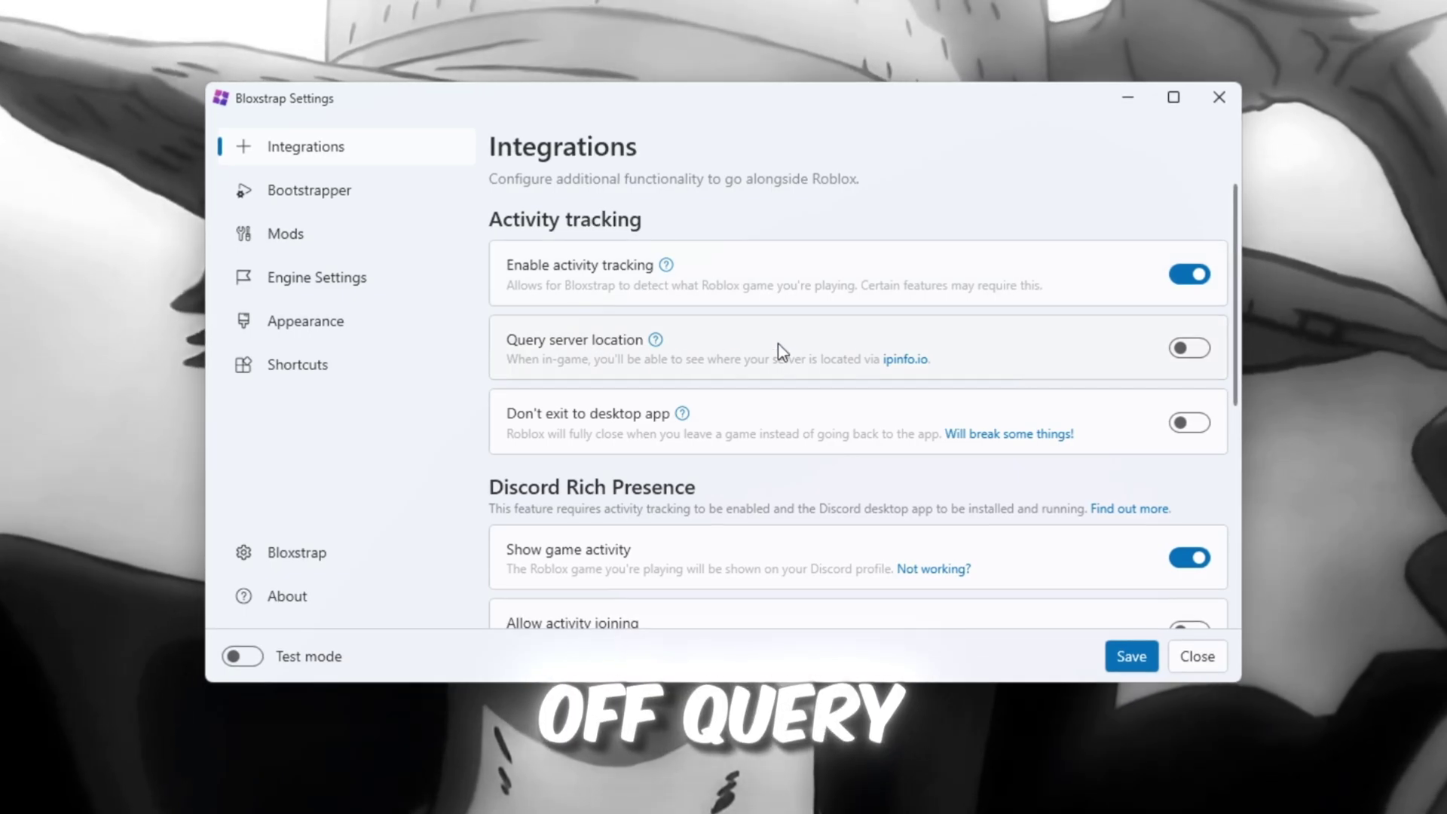
pyautogui.click(1178, 357)
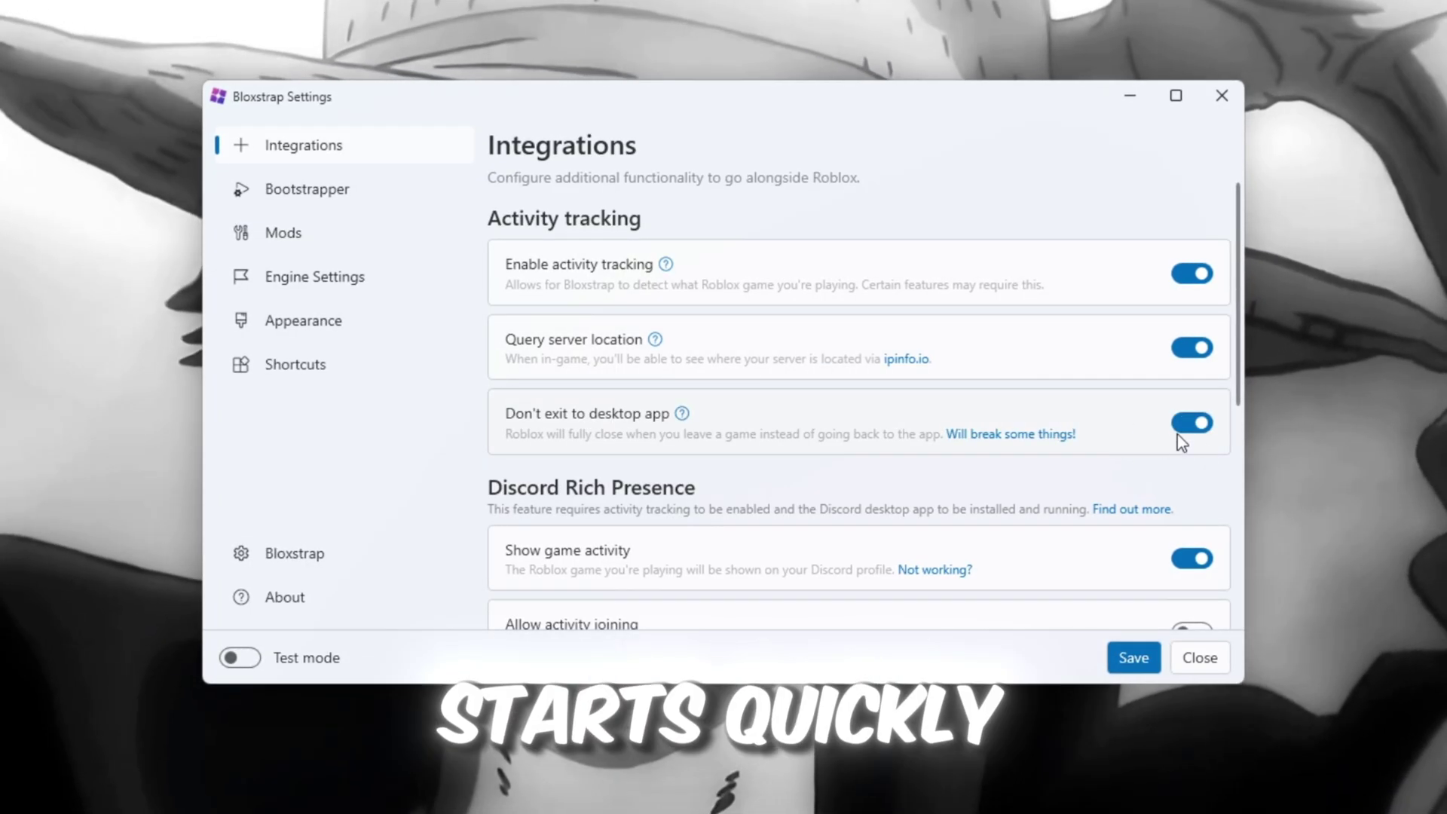
pyautogui.click(307, 189)
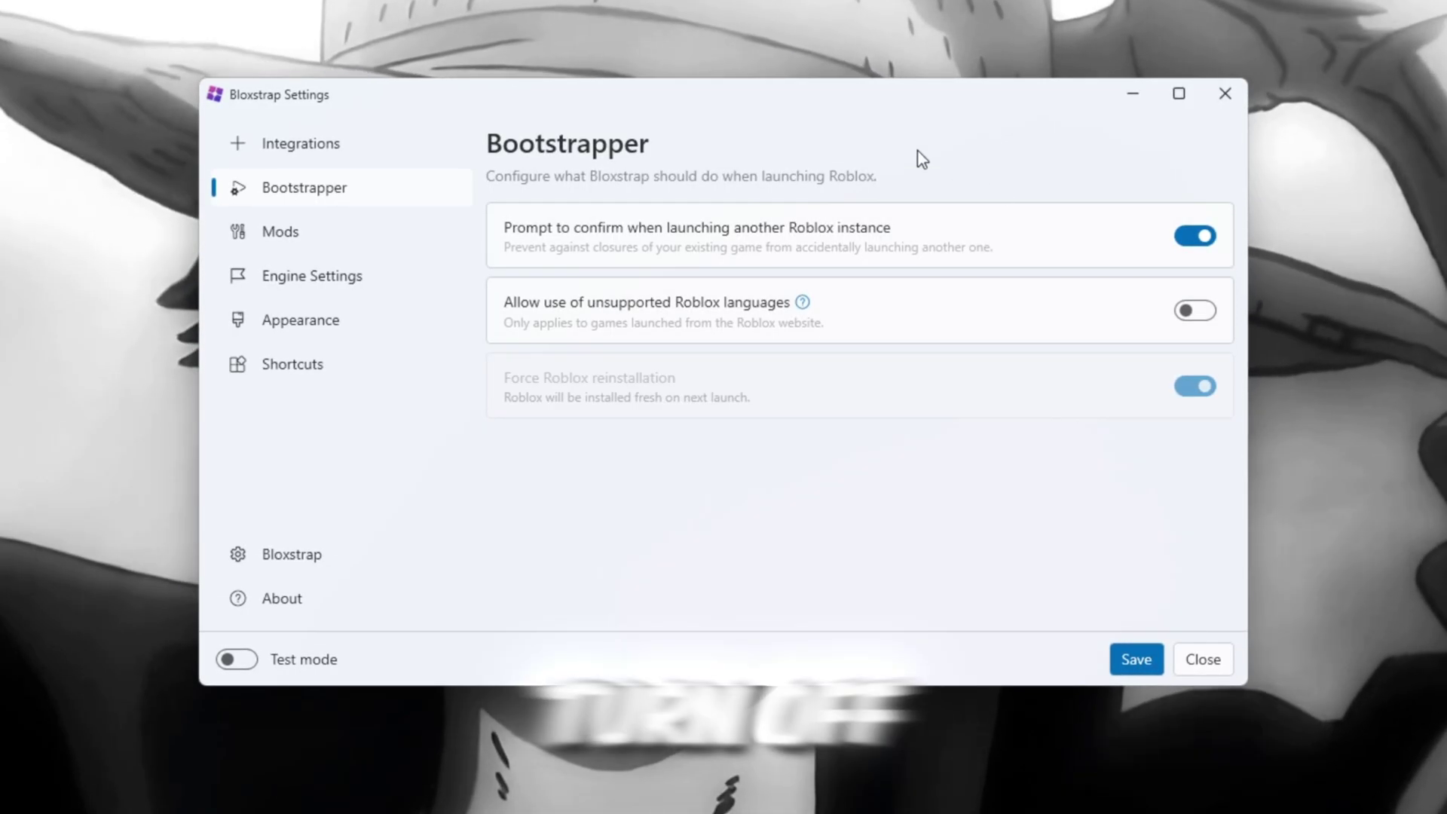
# Turn on Allow use of unsupported Roblox languages in Bloxstrap.
pyautogui.click(1192, 314)
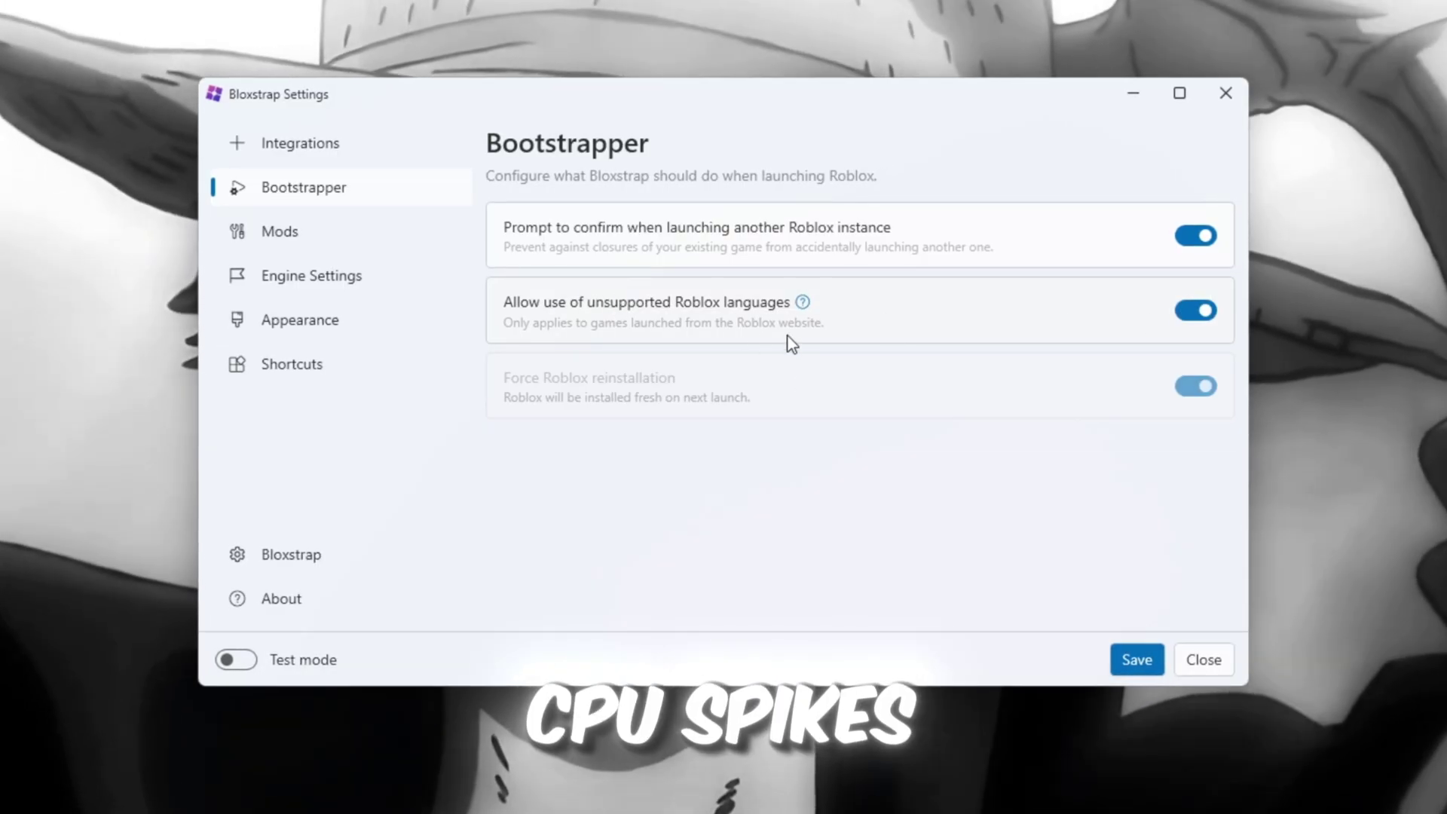
pyautogui.click(279, 231)
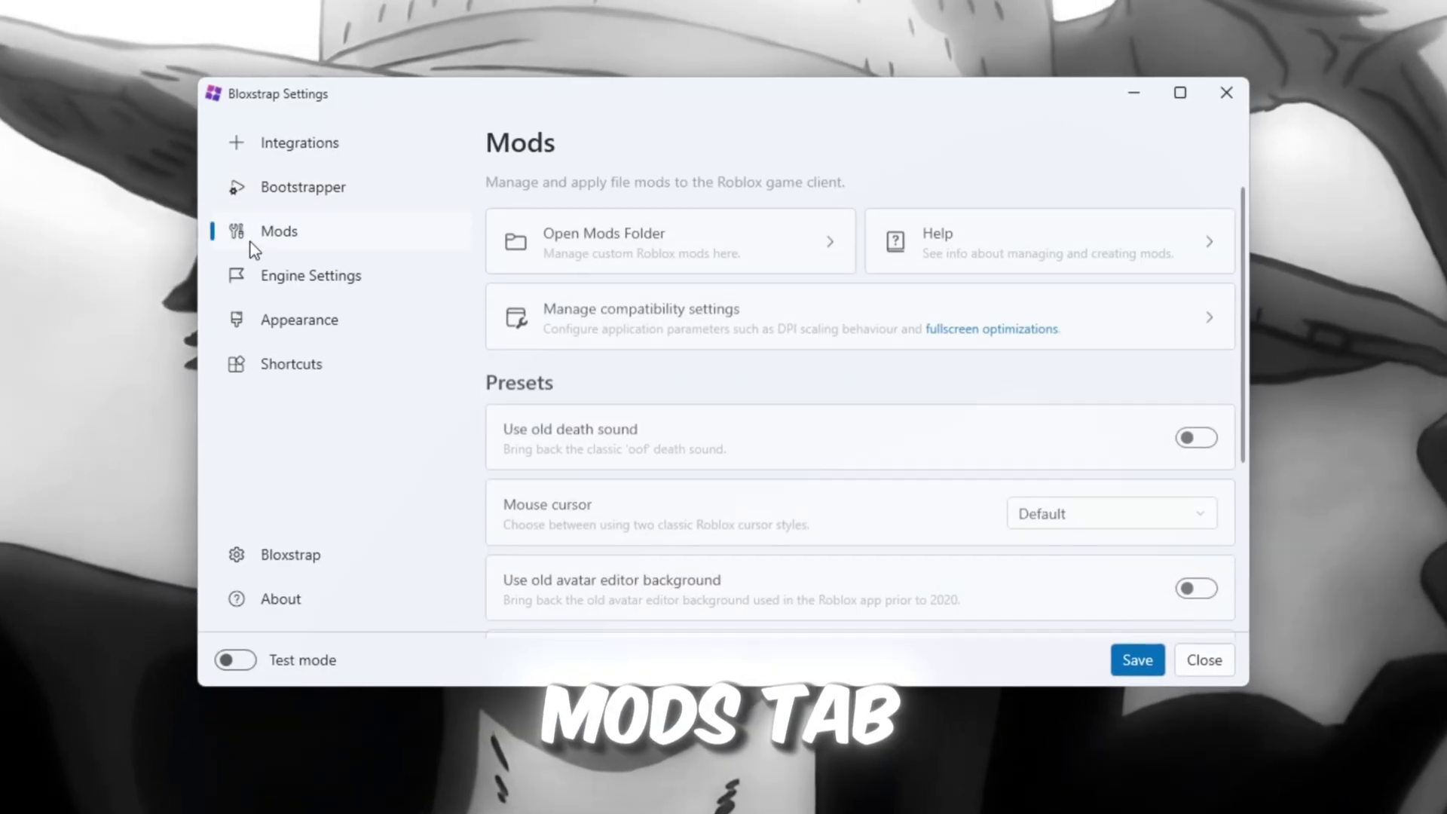
pyautogui.scroll(-1, 763, 517)
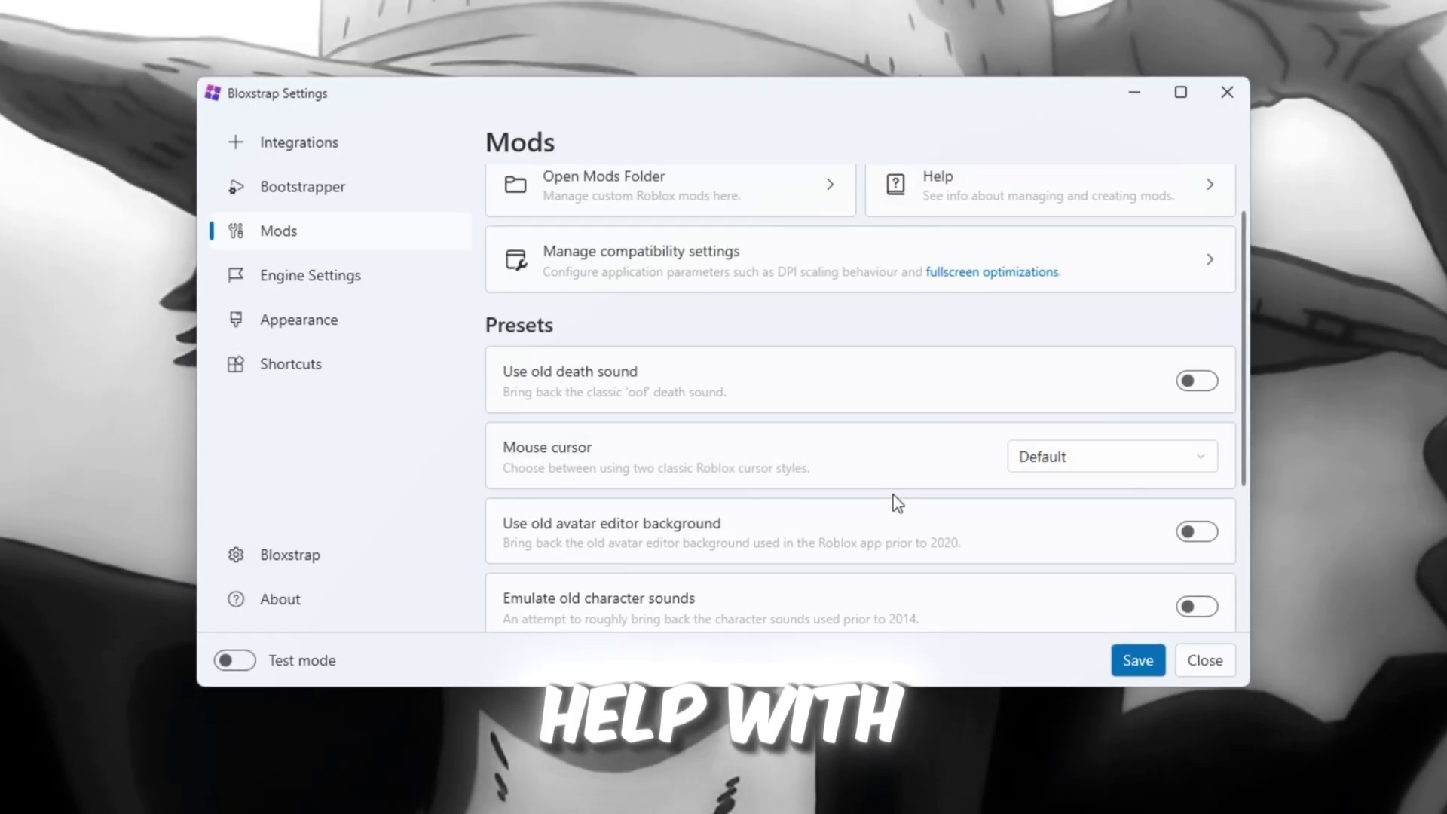
pyautogui.scroll(-2, 890, 501)
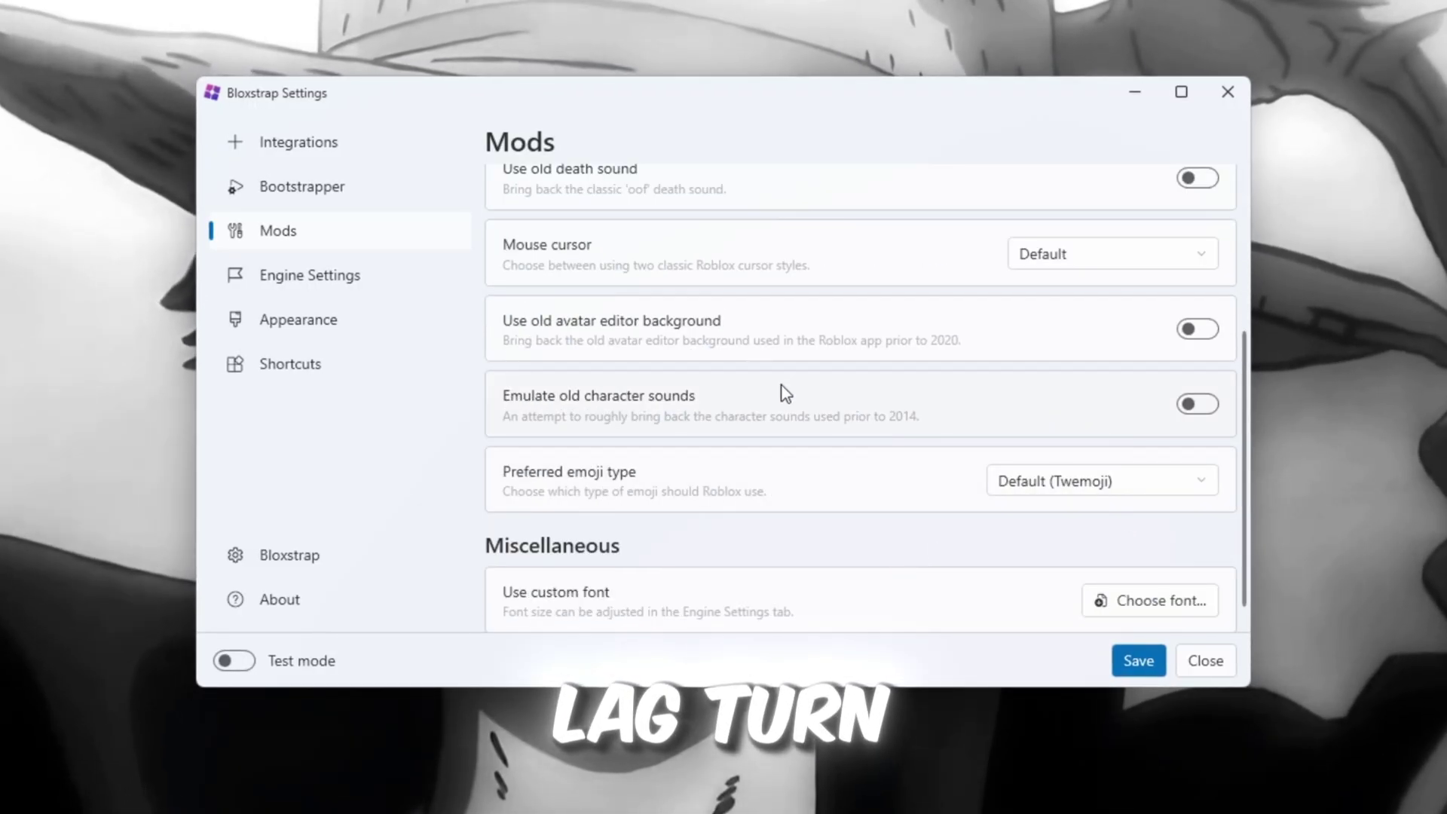
pyautogui.scroll(-1, 859, 498)
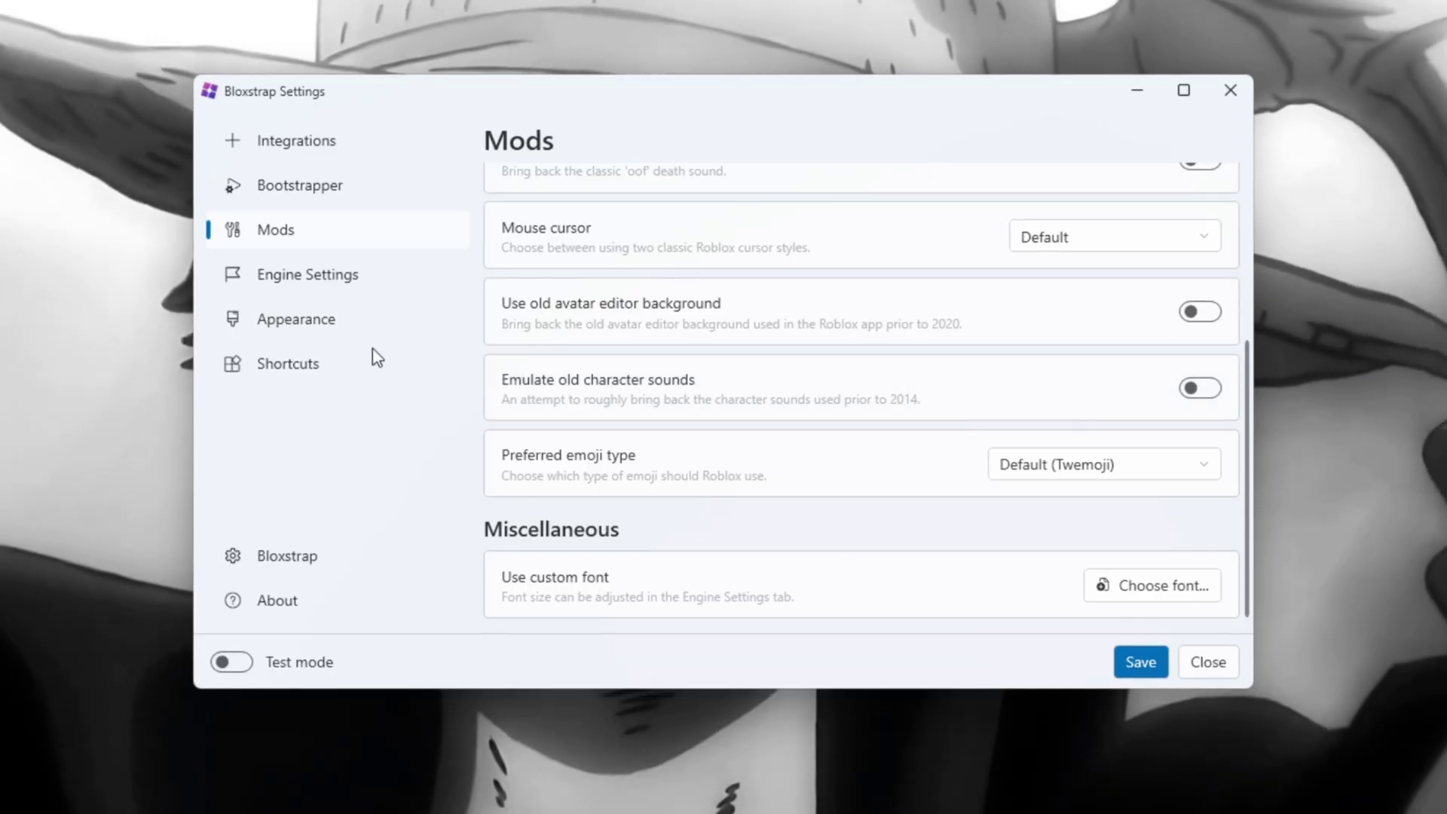
# In Engine Settings, set anti-aliasing to 1x and turn off Preserve rendering quality.
pyautogui.click(234, 281)
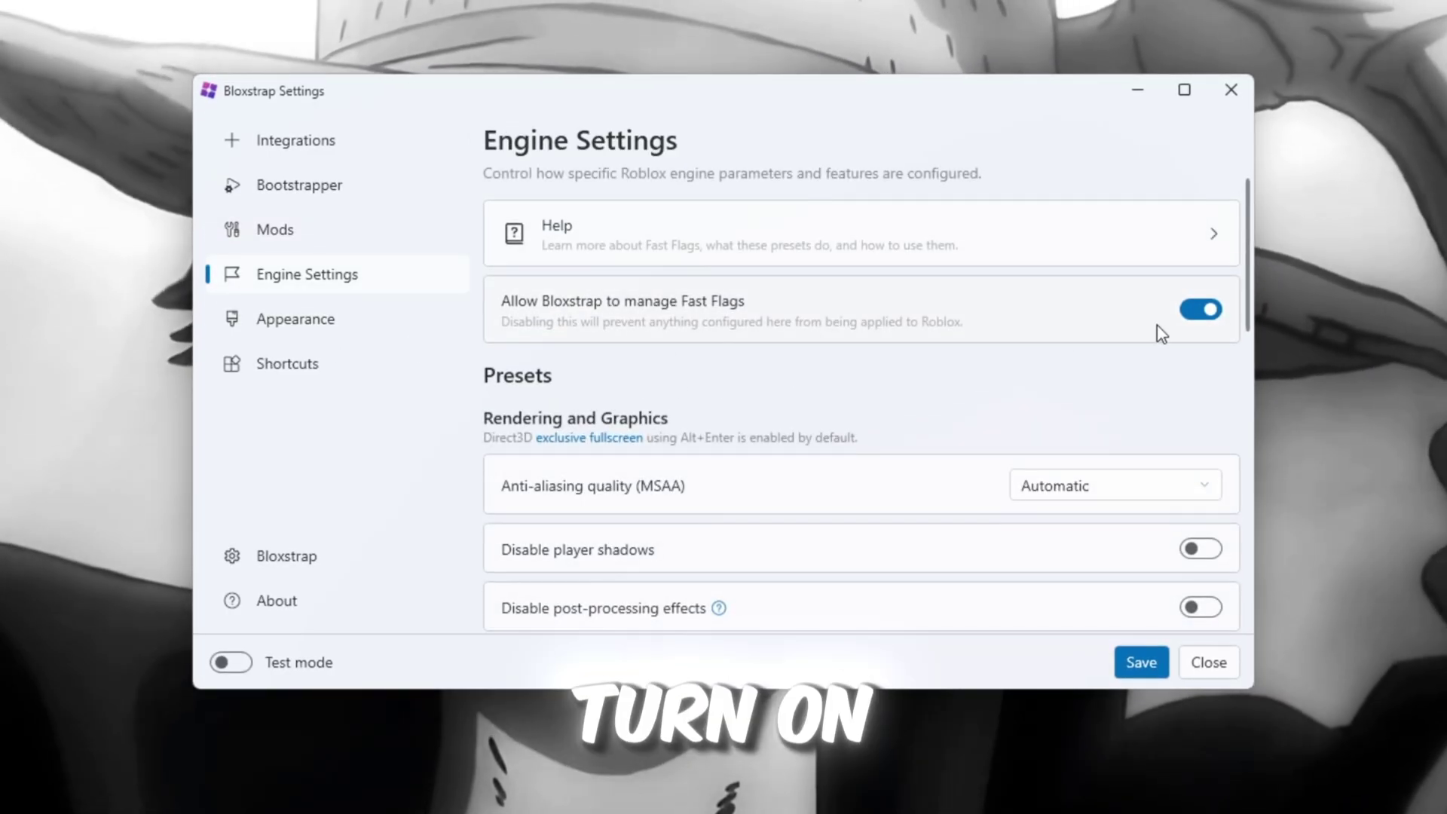
pyautogui.click(1197, 310)
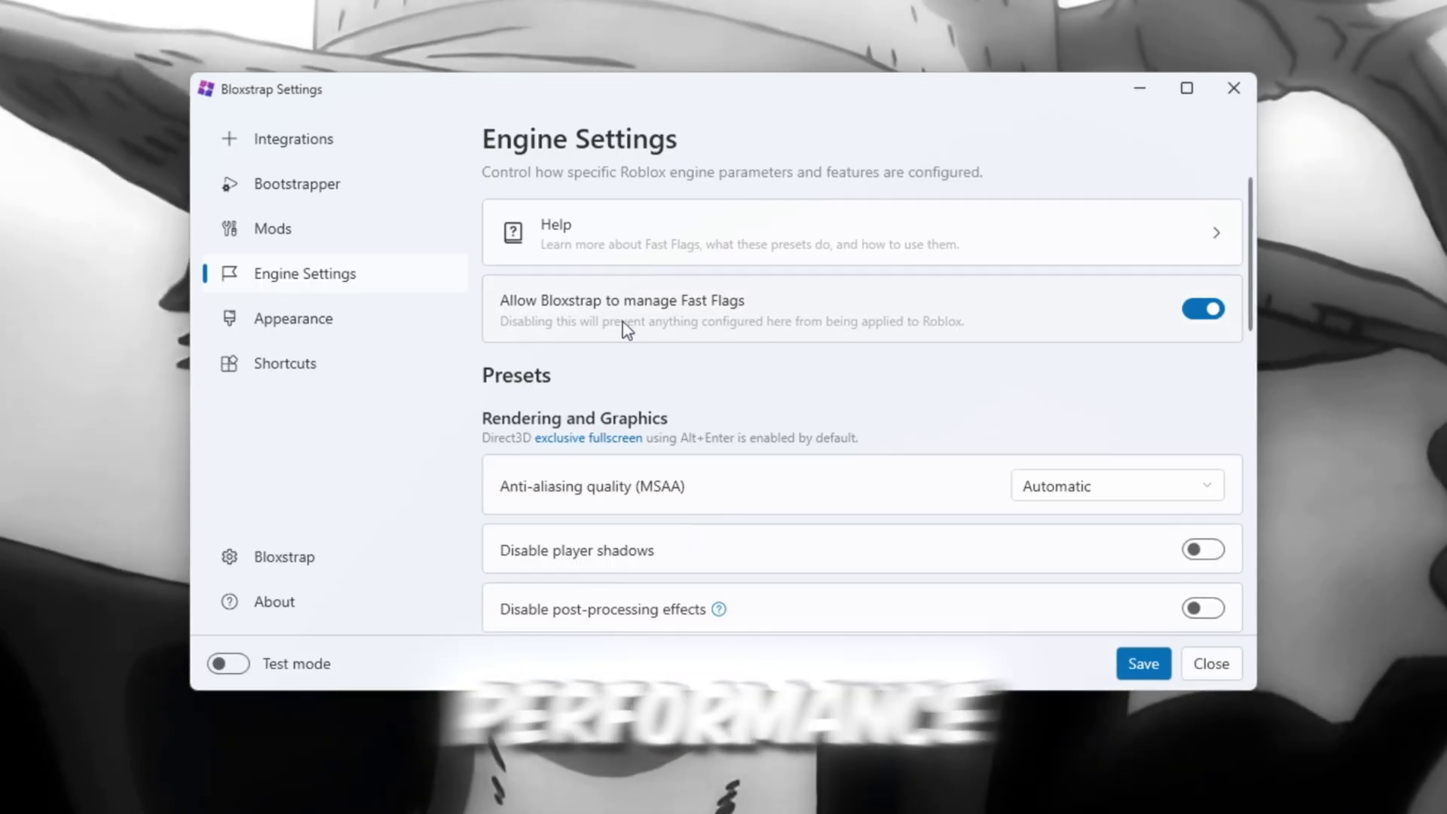
pyautogui.scroll(-1, 590, 336)
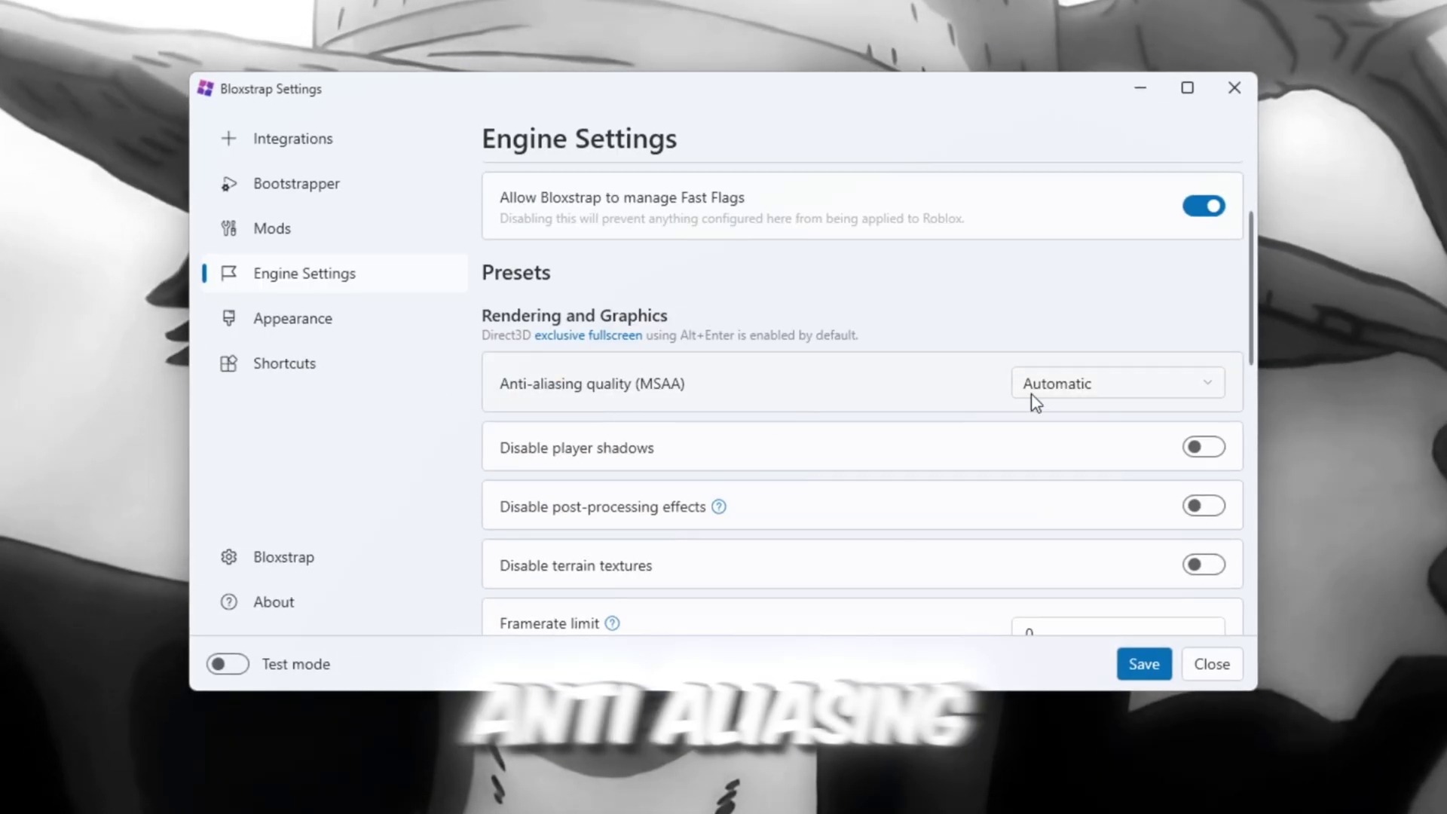
pyautogui.click(1037, 388)
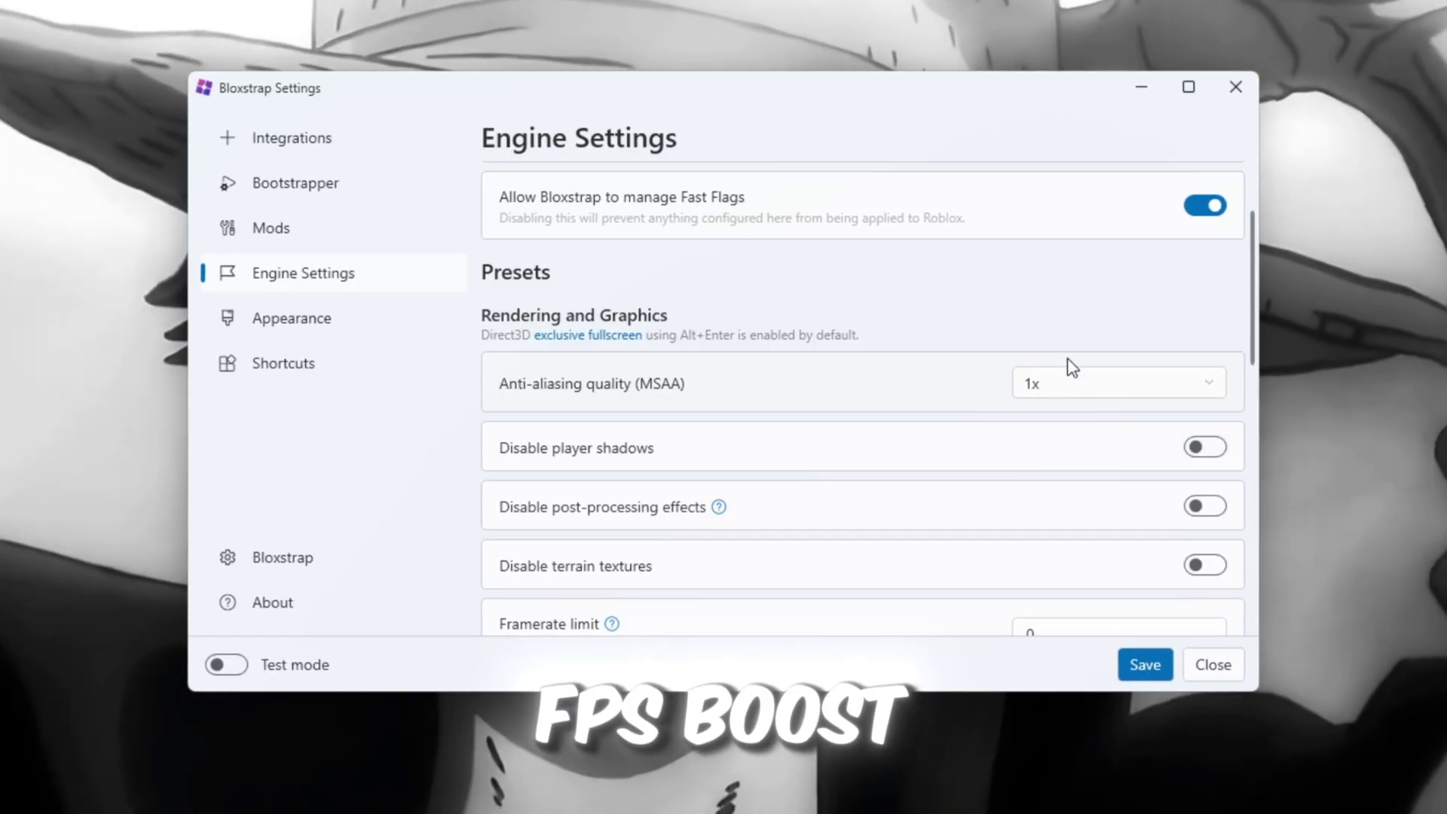
pyautogui.scroll(-2, 1074, 393)
pyautogui.scroll(-2, 1075, 392)
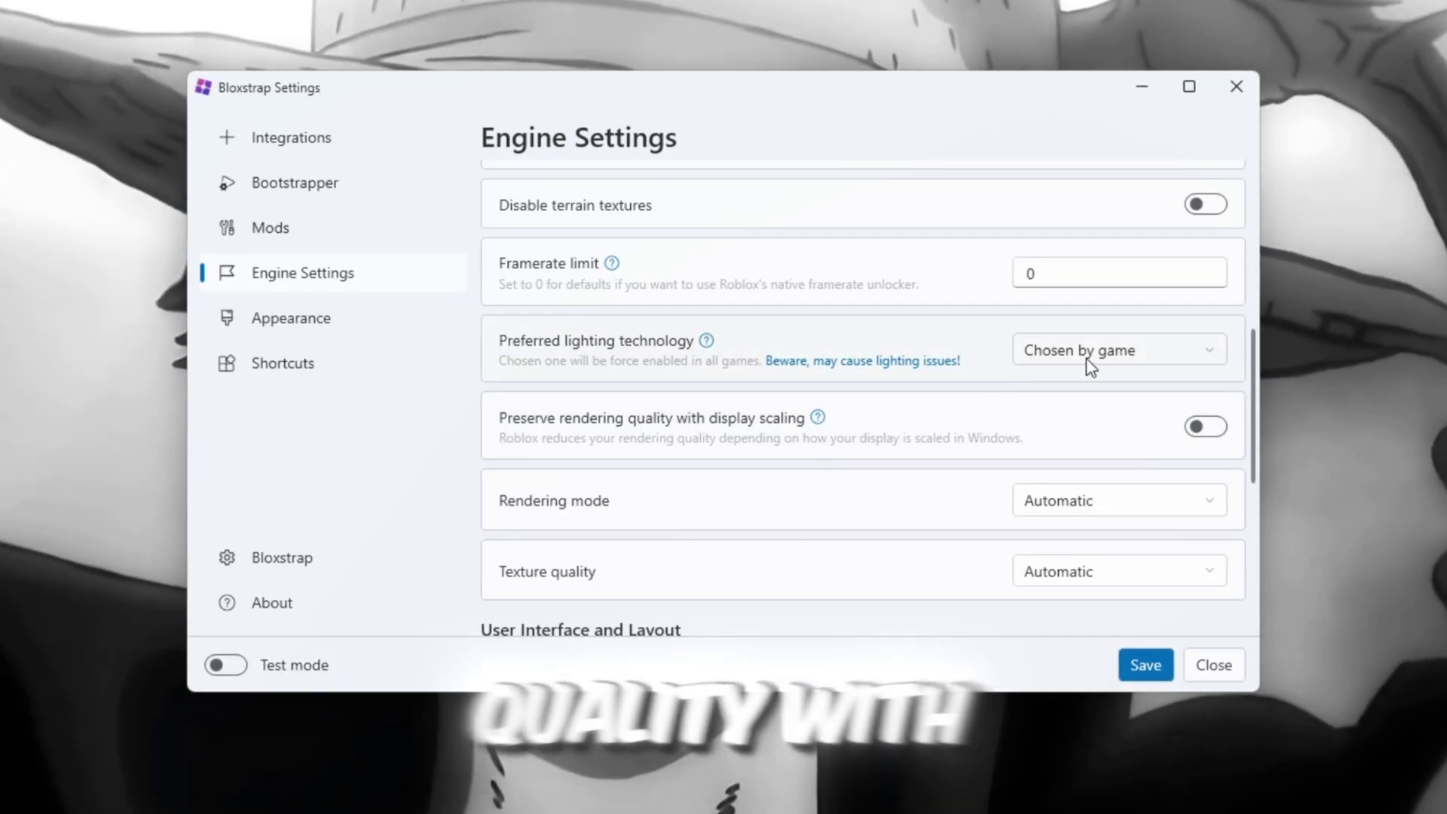
pyautogui.click(1211, 428)
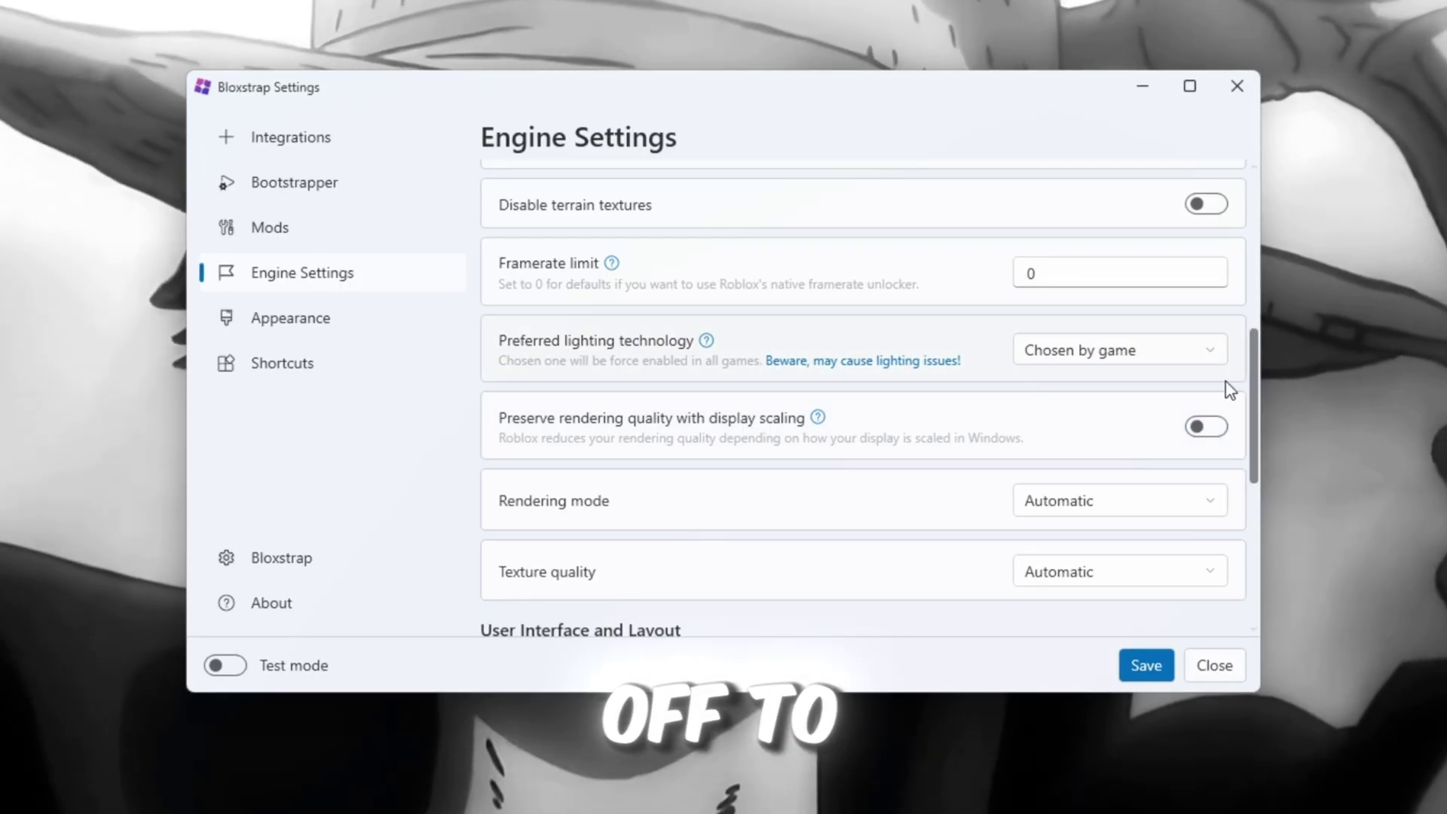
pyautogui.scroll(-1, 1198, 473)
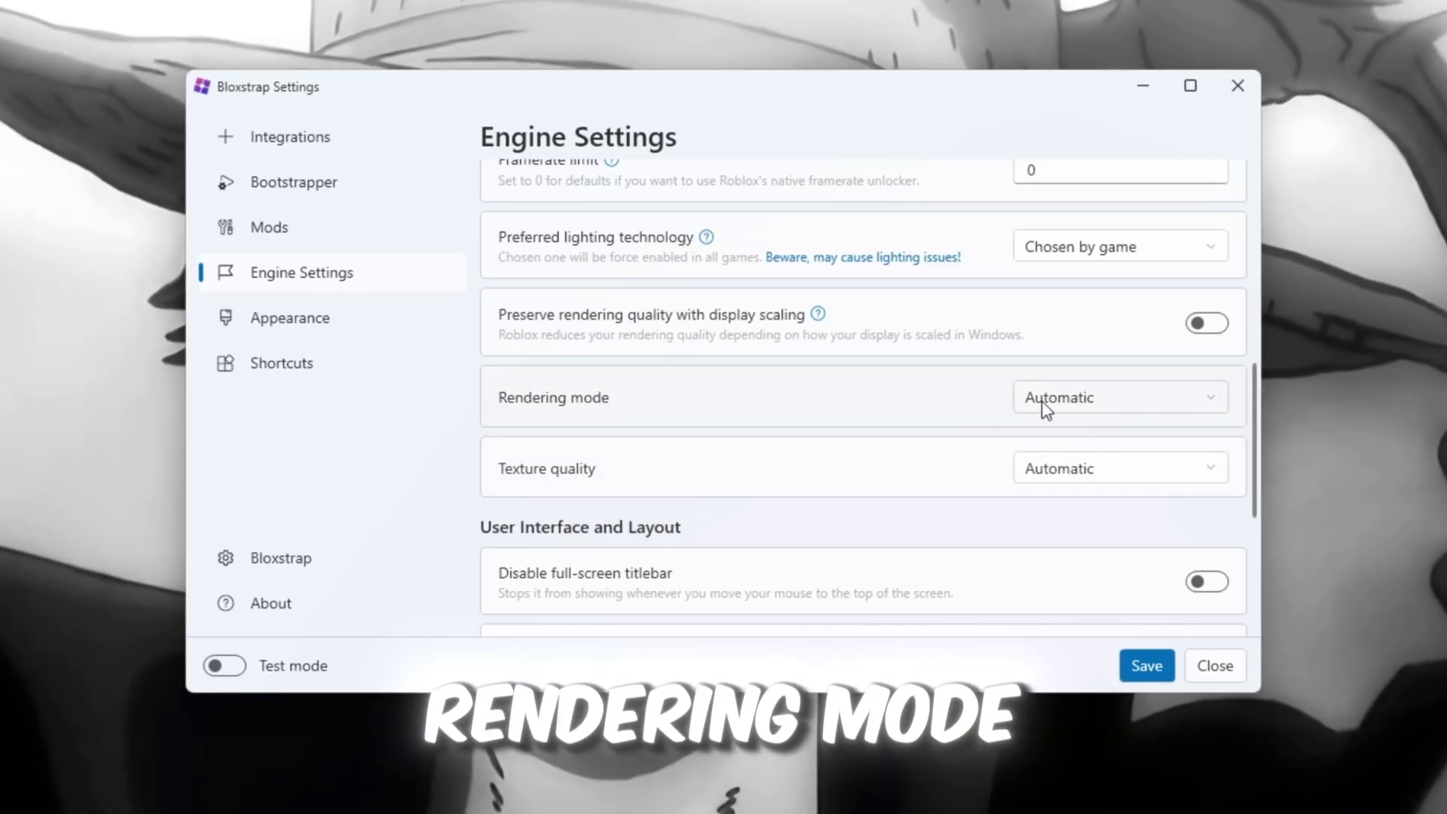
# Keep rendering mode on Automatic and set texture quality to Level 0 (Lowest).
pyautogui.click(1075, 398)
pyautogui.click(1069, 444)
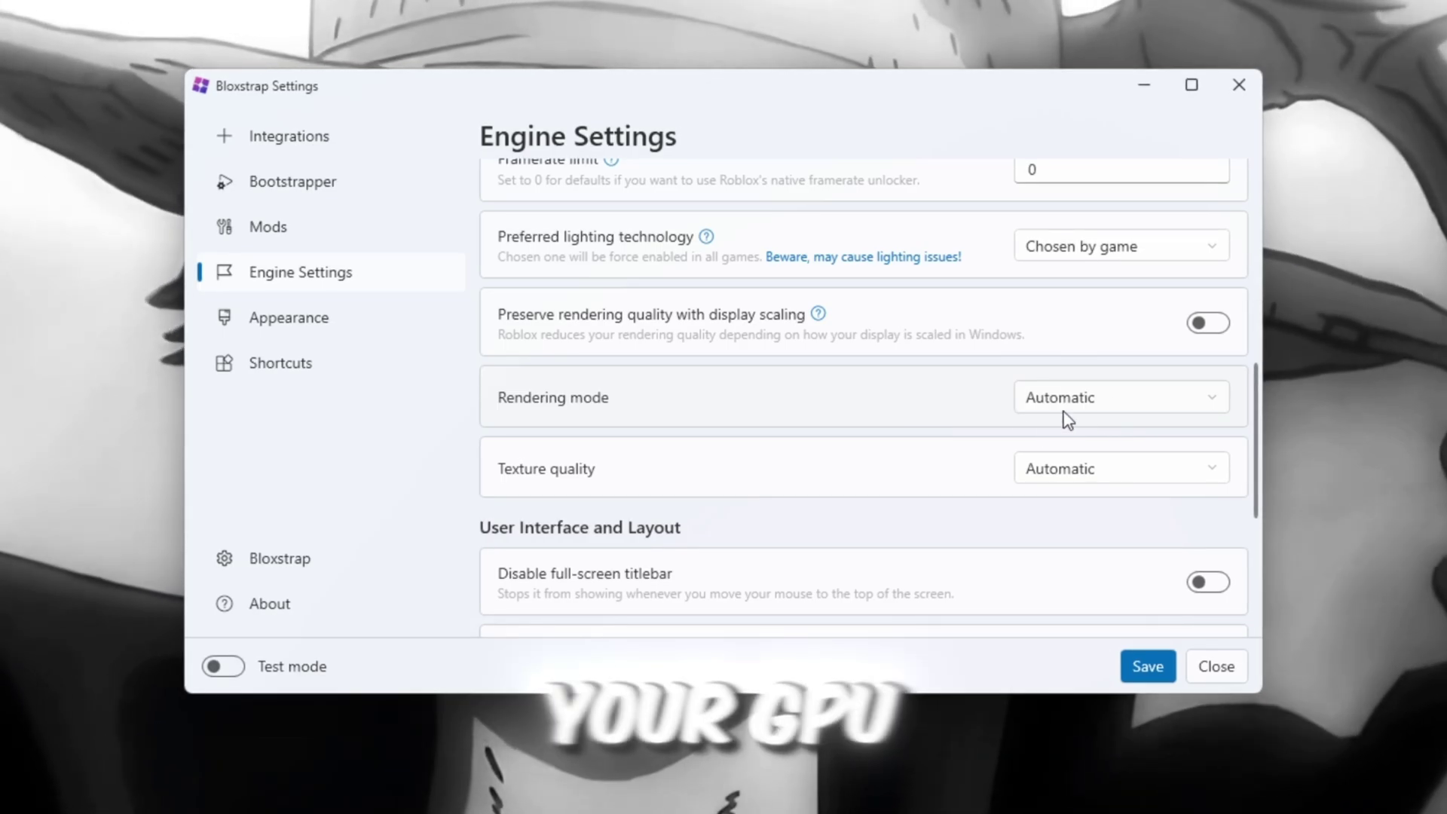
pyautogui.click(1120, 474)
pyautogui.click(1092, 554)
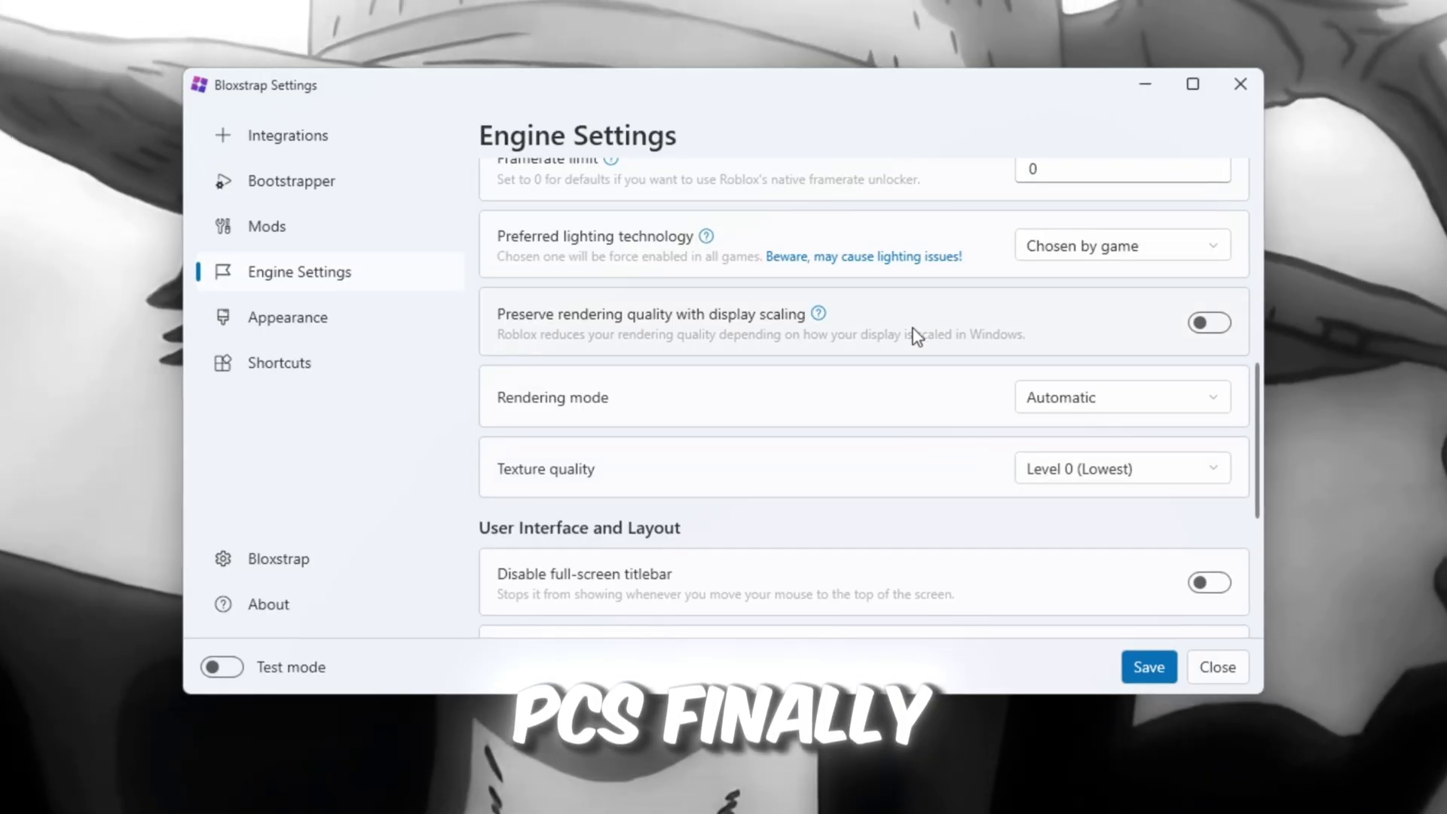
pyautogui.scroll(-5, 554, 353)
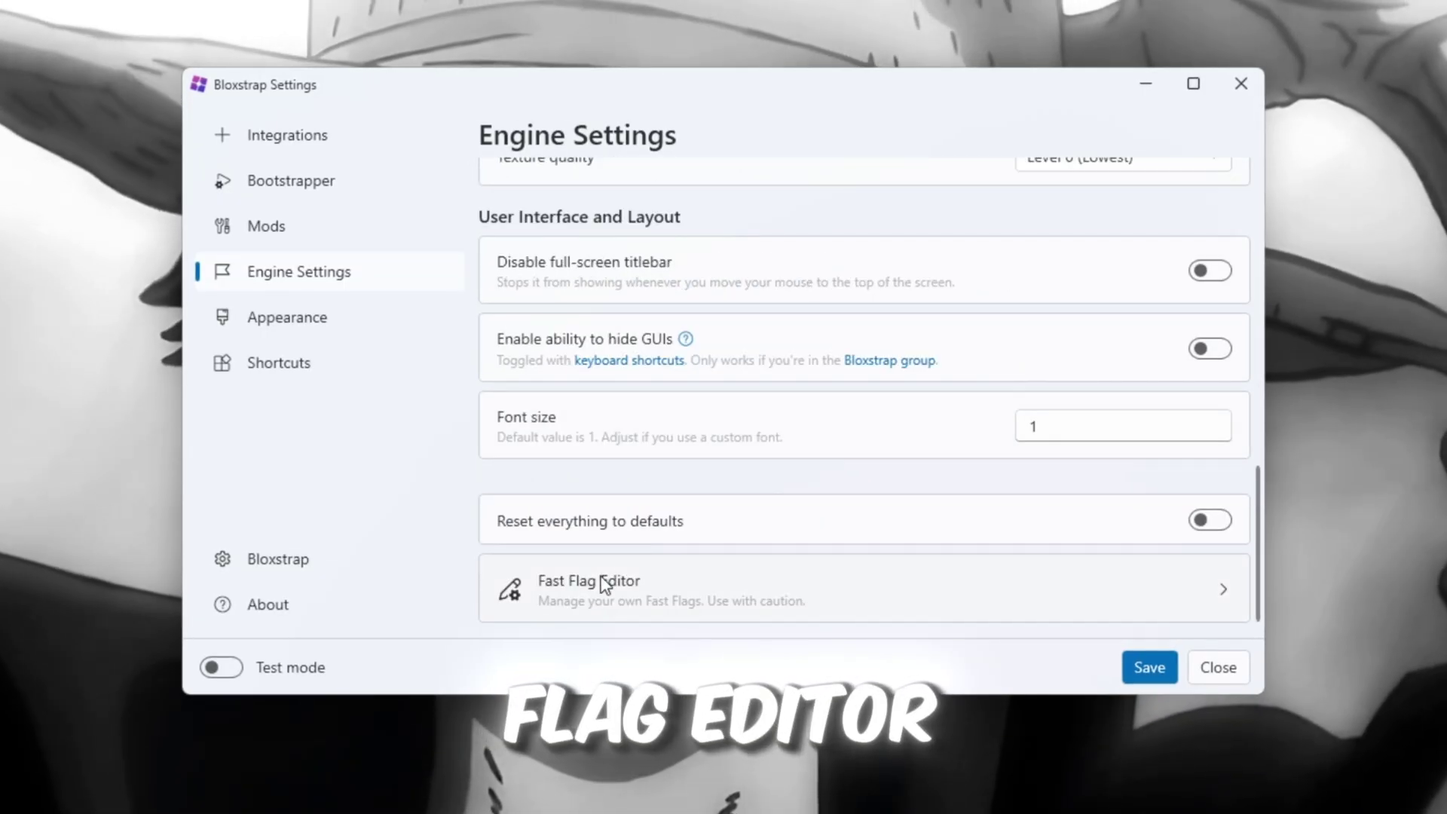
# Start a JSON import in the Fast Flag Editor and copy the whole FPS flags text file.
pyautogui.click(611, 591)
pyautogui.click(629, 270)
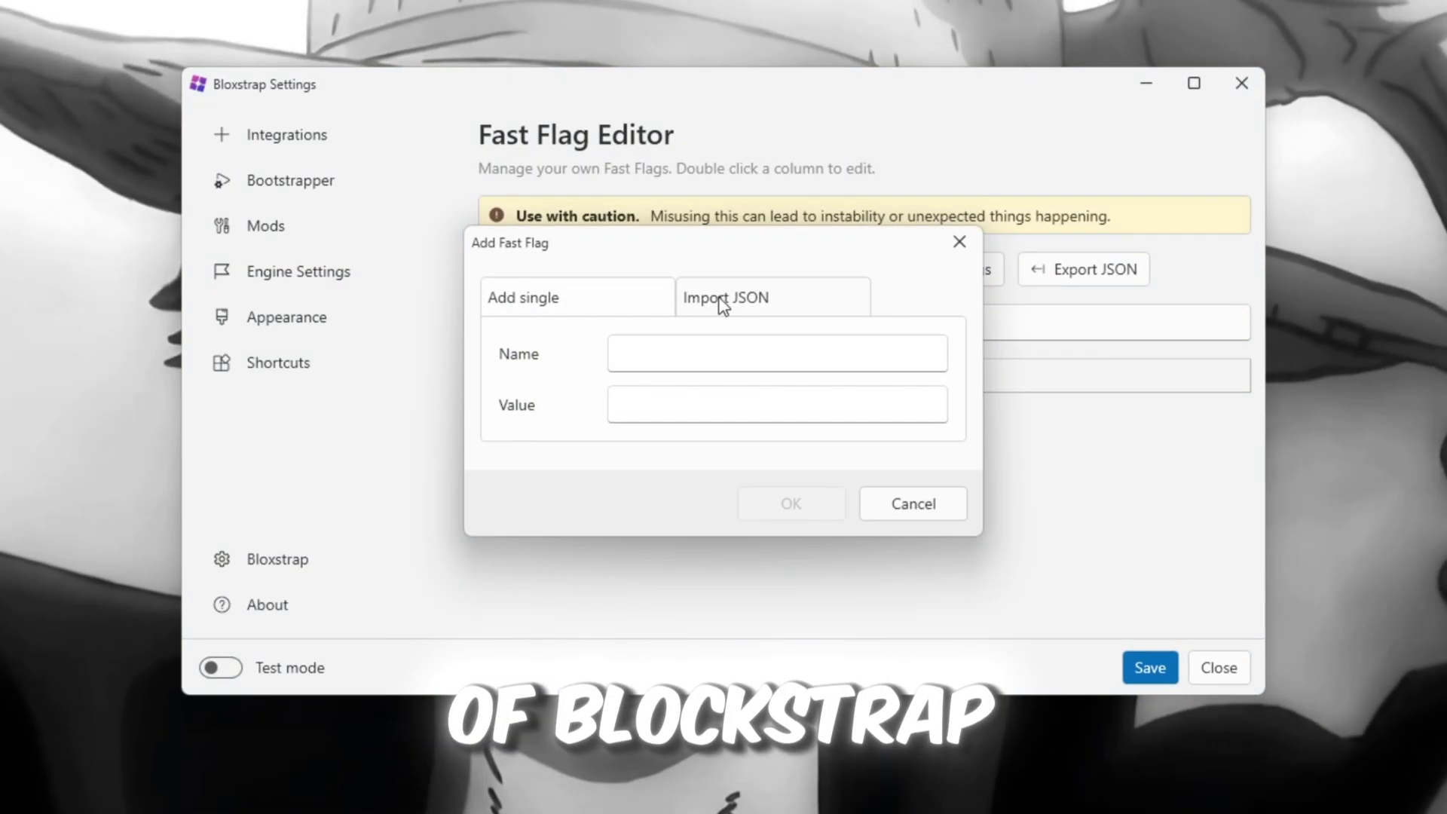
pyautogui.click(724, 297)
pyautogui.click(771, 448)
pyautogui.click(431, 292)
pyautogui.doubleClick(431, 292)
pyautogui.hotkey('ctrl', 'a')
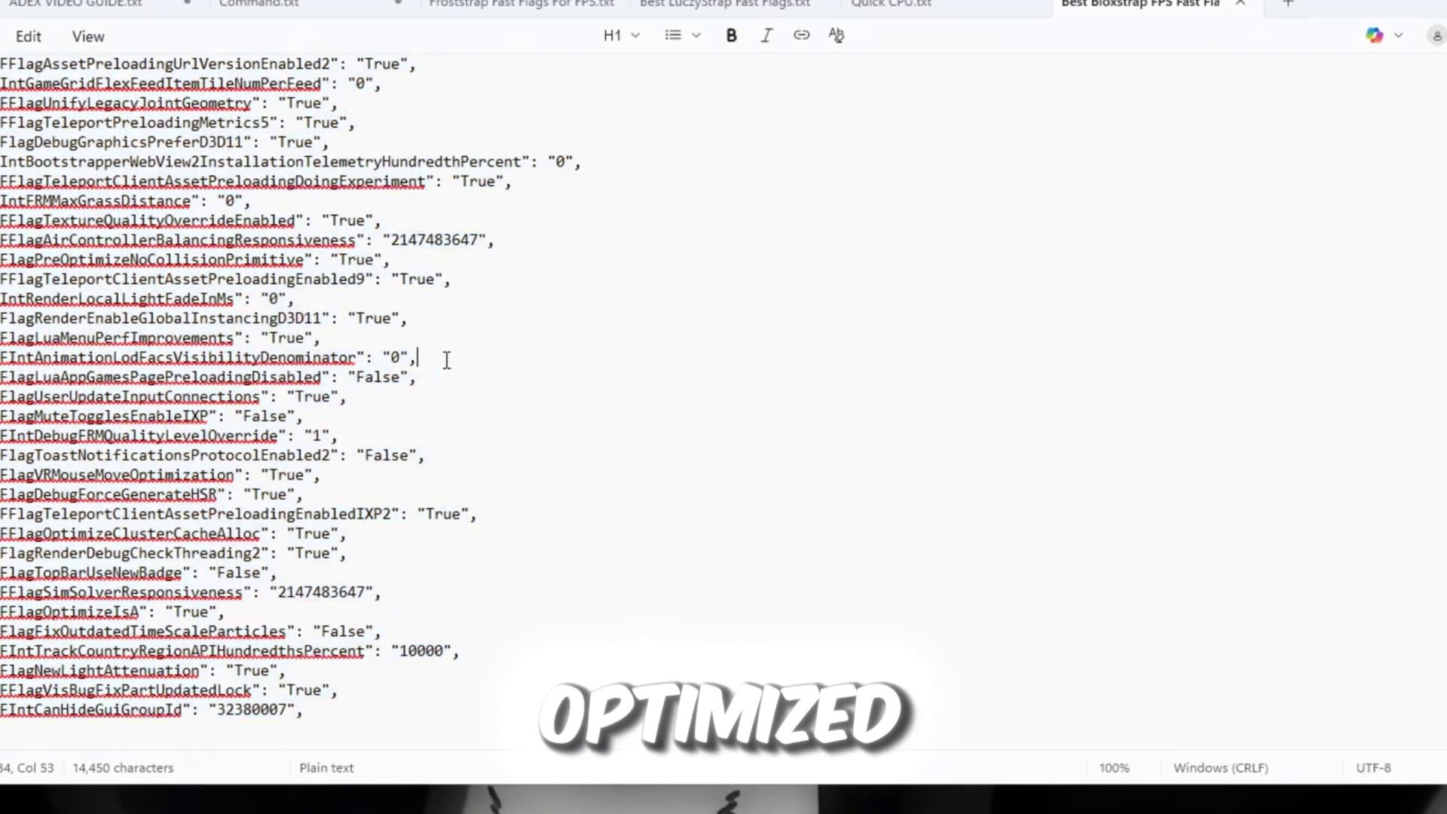
pyautogui.rightClick(442, 340)
pyautogui.click(441, 348)
pyautogui.click(1419, 4)
# Paste the flags into the import box, overwrite conflicting flags, and save.
pyautogui.click(1217, 50)
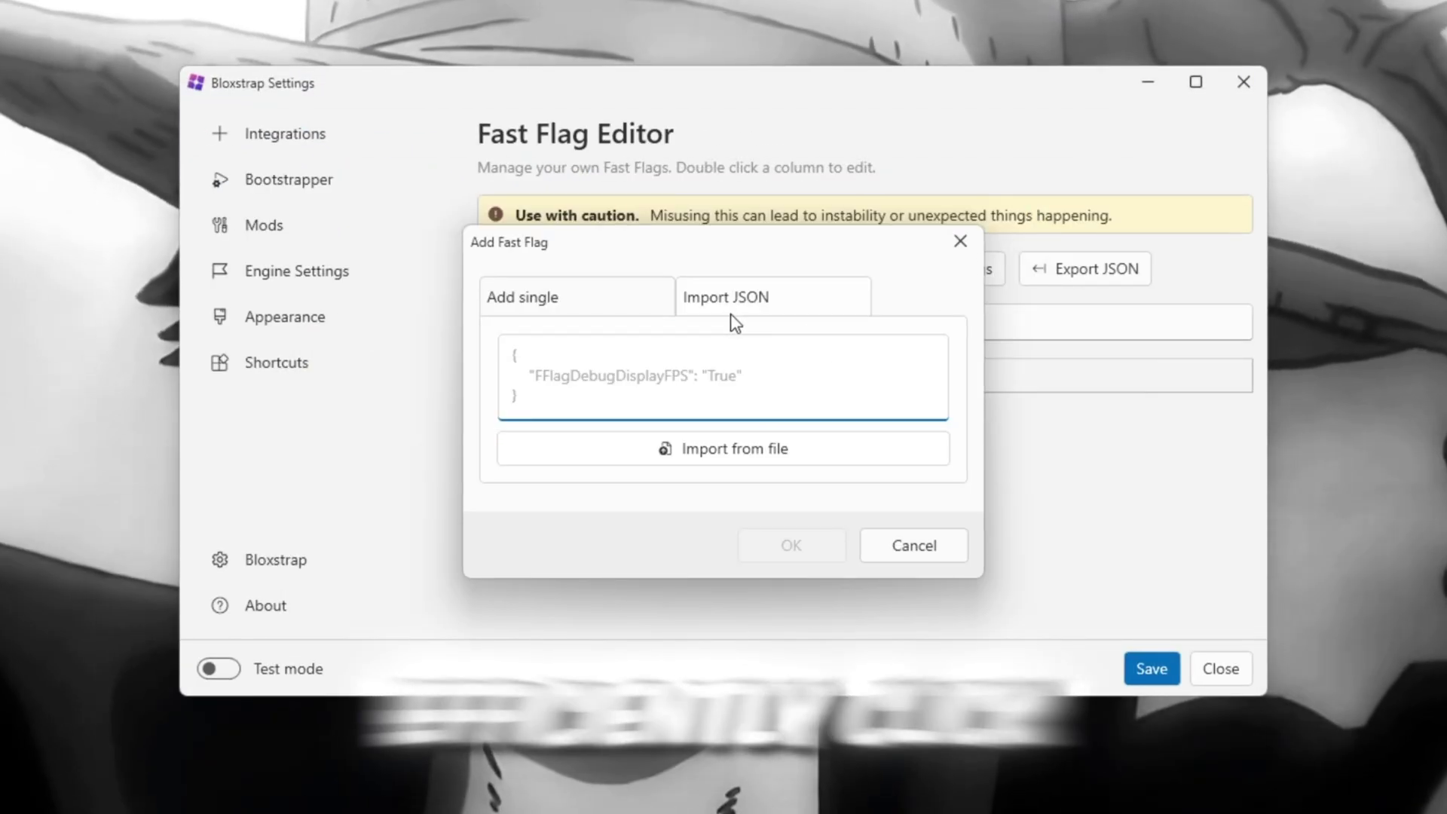
pyautogui.rightClick(661, 368)
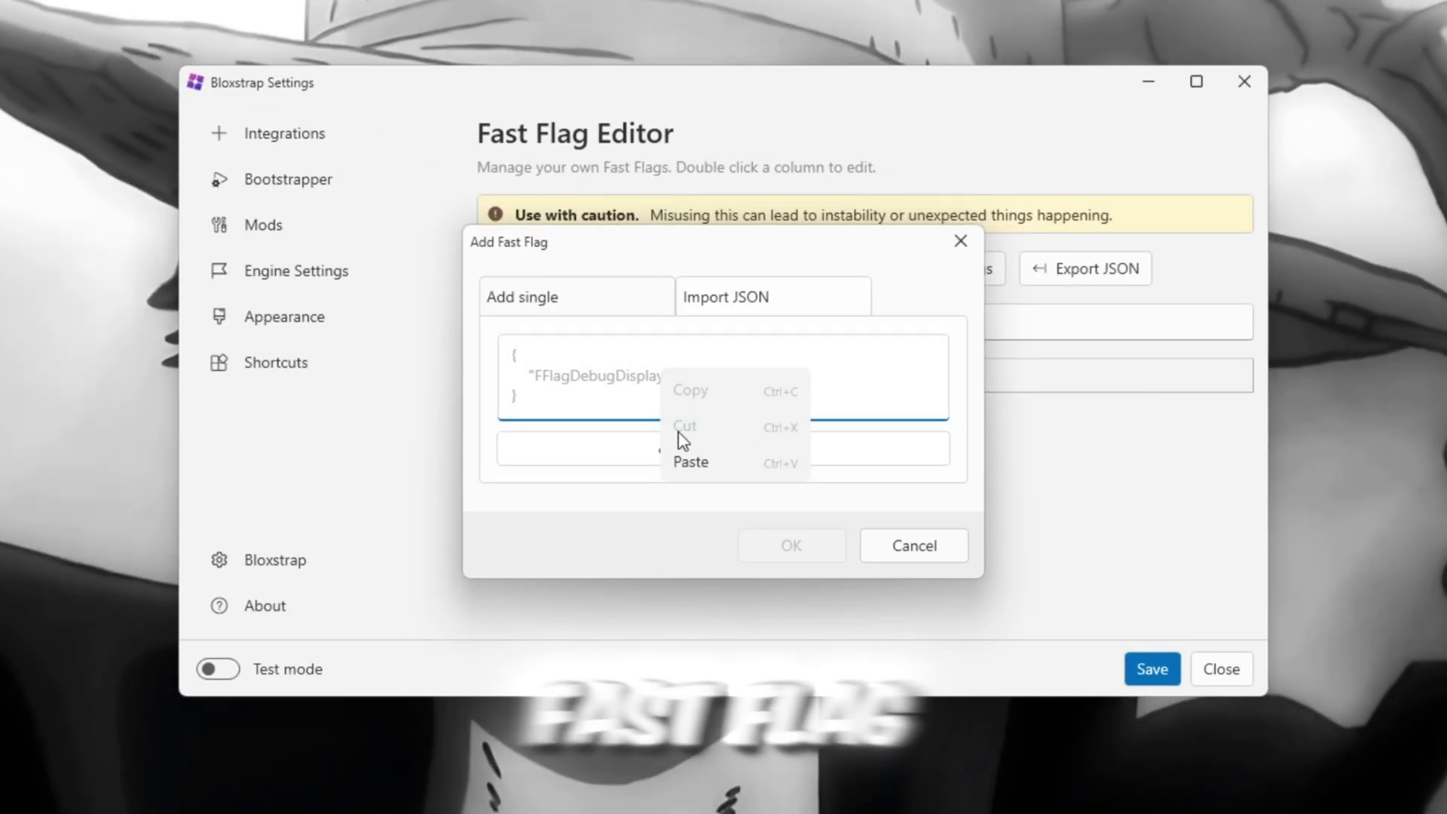
pyautogui.click(690, 461)
pyautogui.moveTo(769, 250); pyautogui.dragTo(769, 82)
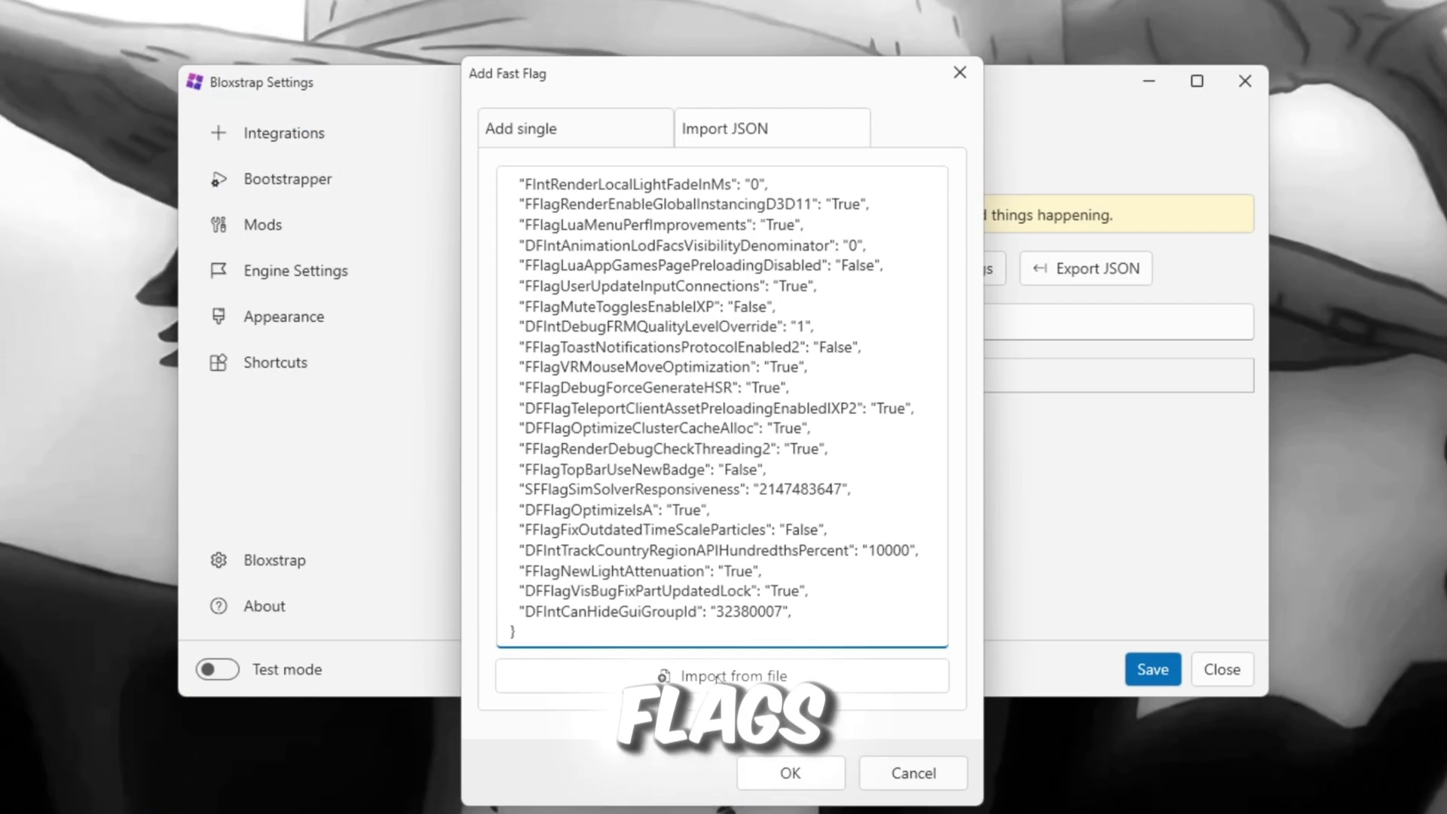
pyautogui.click(790, 774)
pyautogui.click(799, 492)
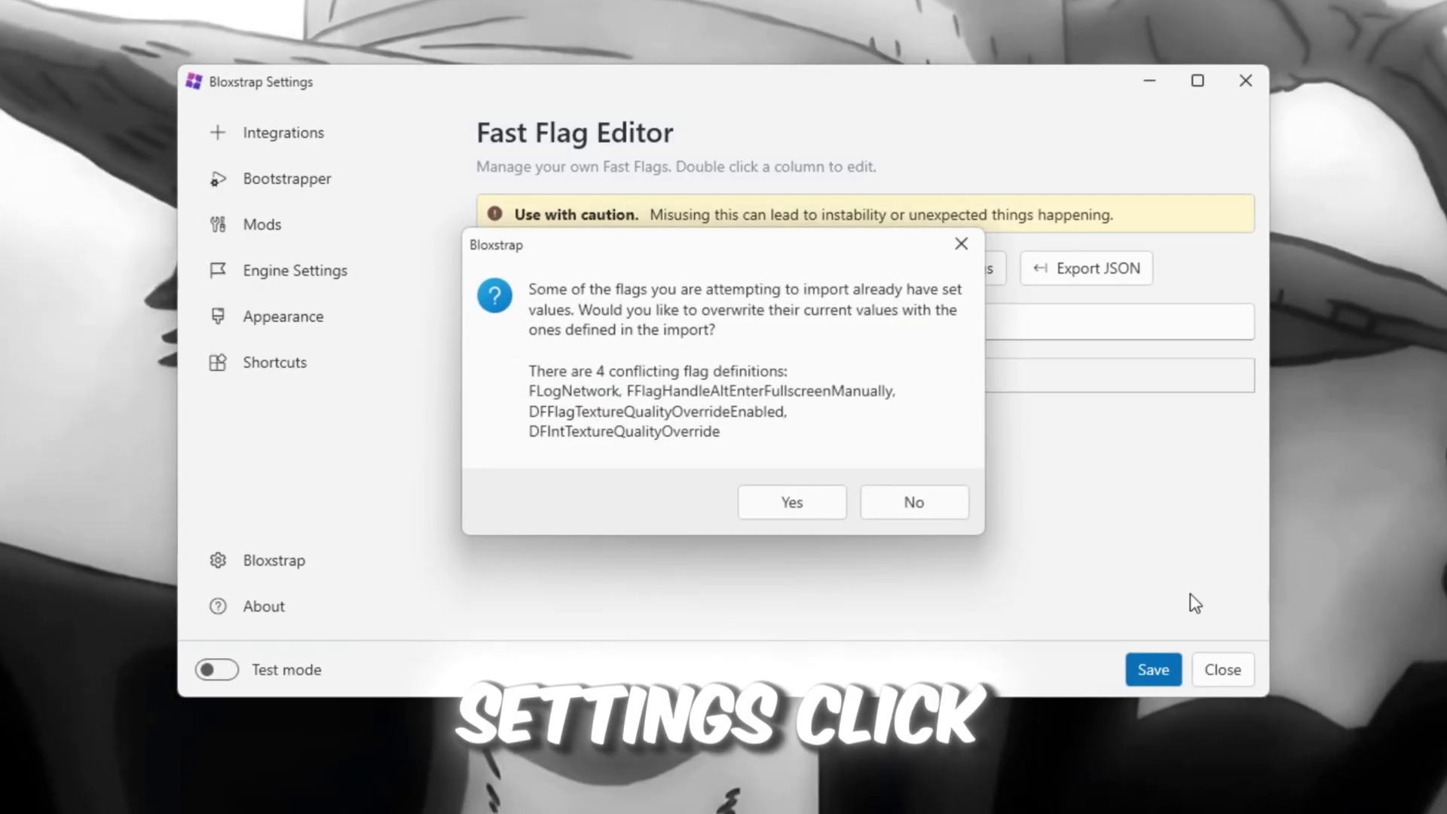
pyautogui.click(1132, 669)
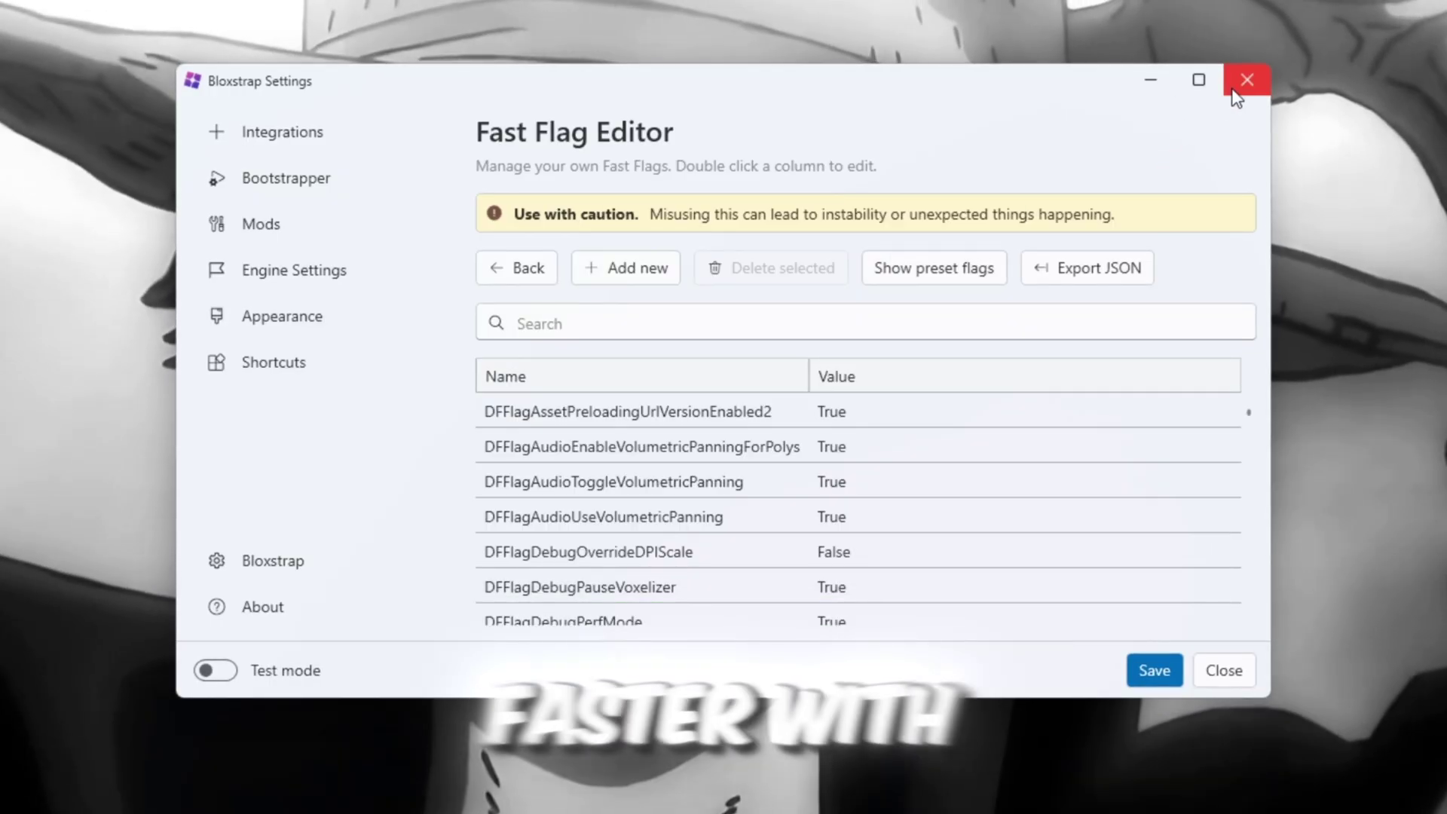
pyautogui.scroll(-5, 854, 438)
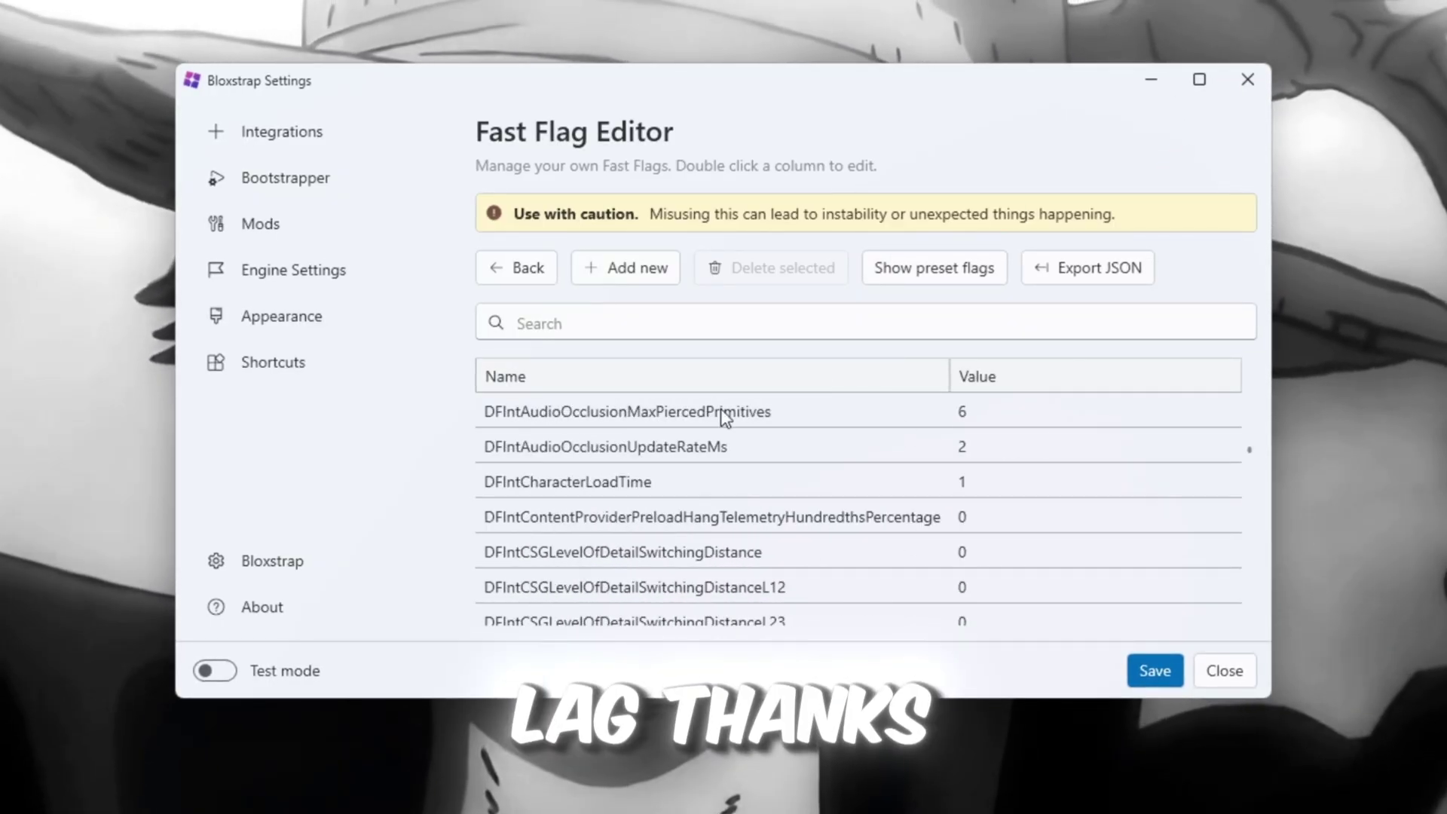
pyautogui.scroll(-5, 646, 488)
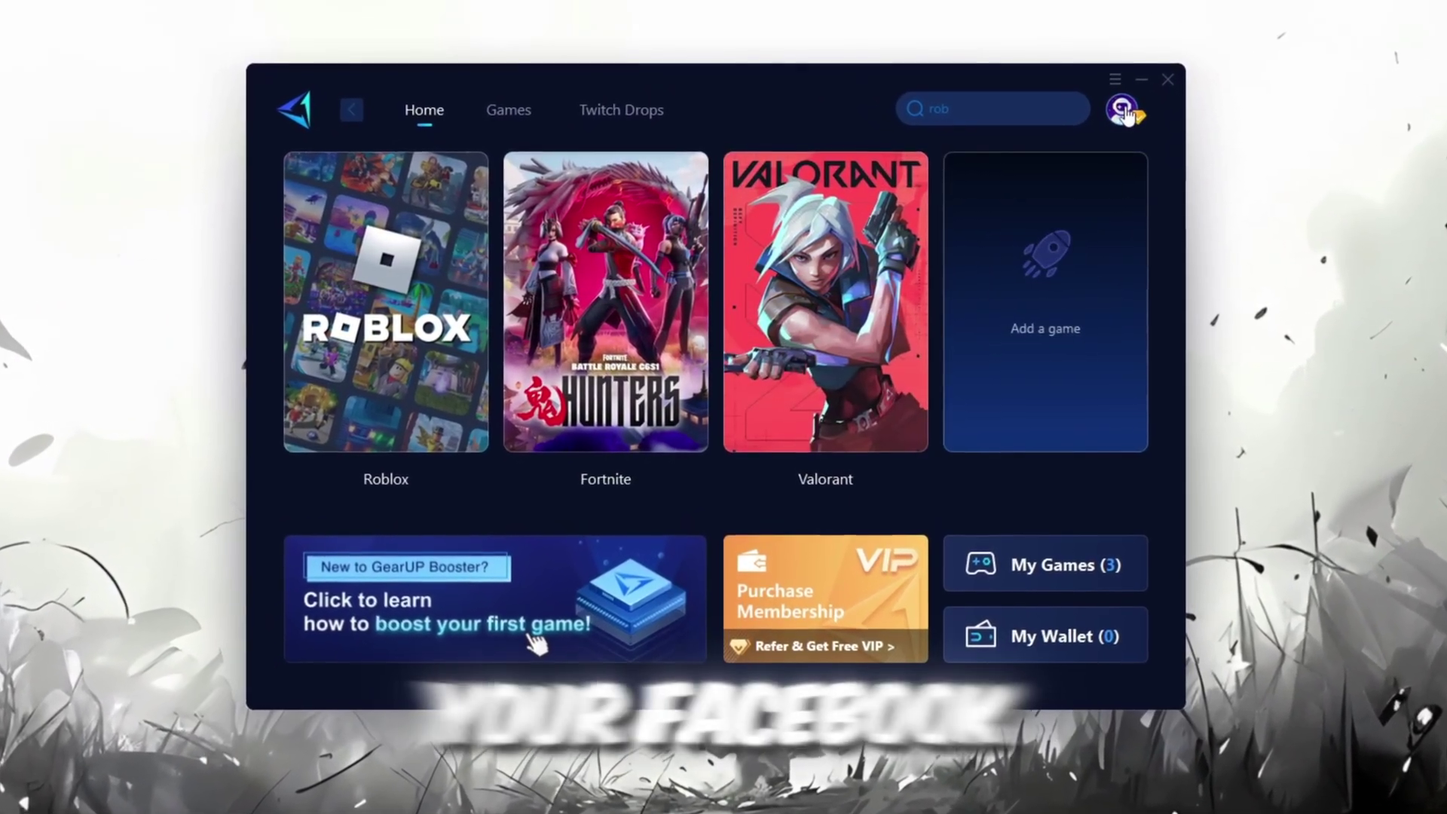
# Open GearUP Booster, browse the Games catalogue, and return to the Home page.
pyautogui.click(1125, 114)
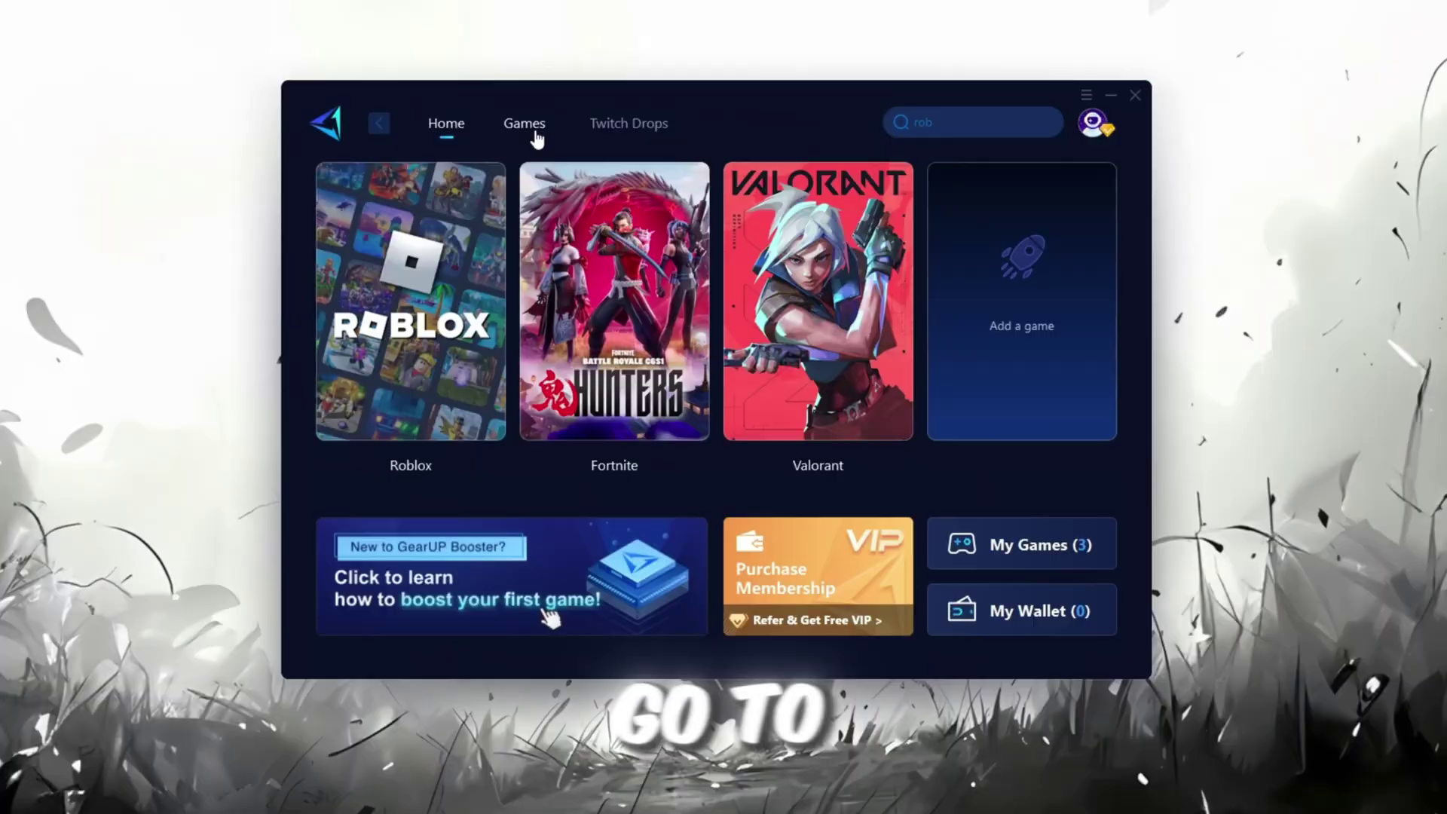
pyautogui.click(533, 143)
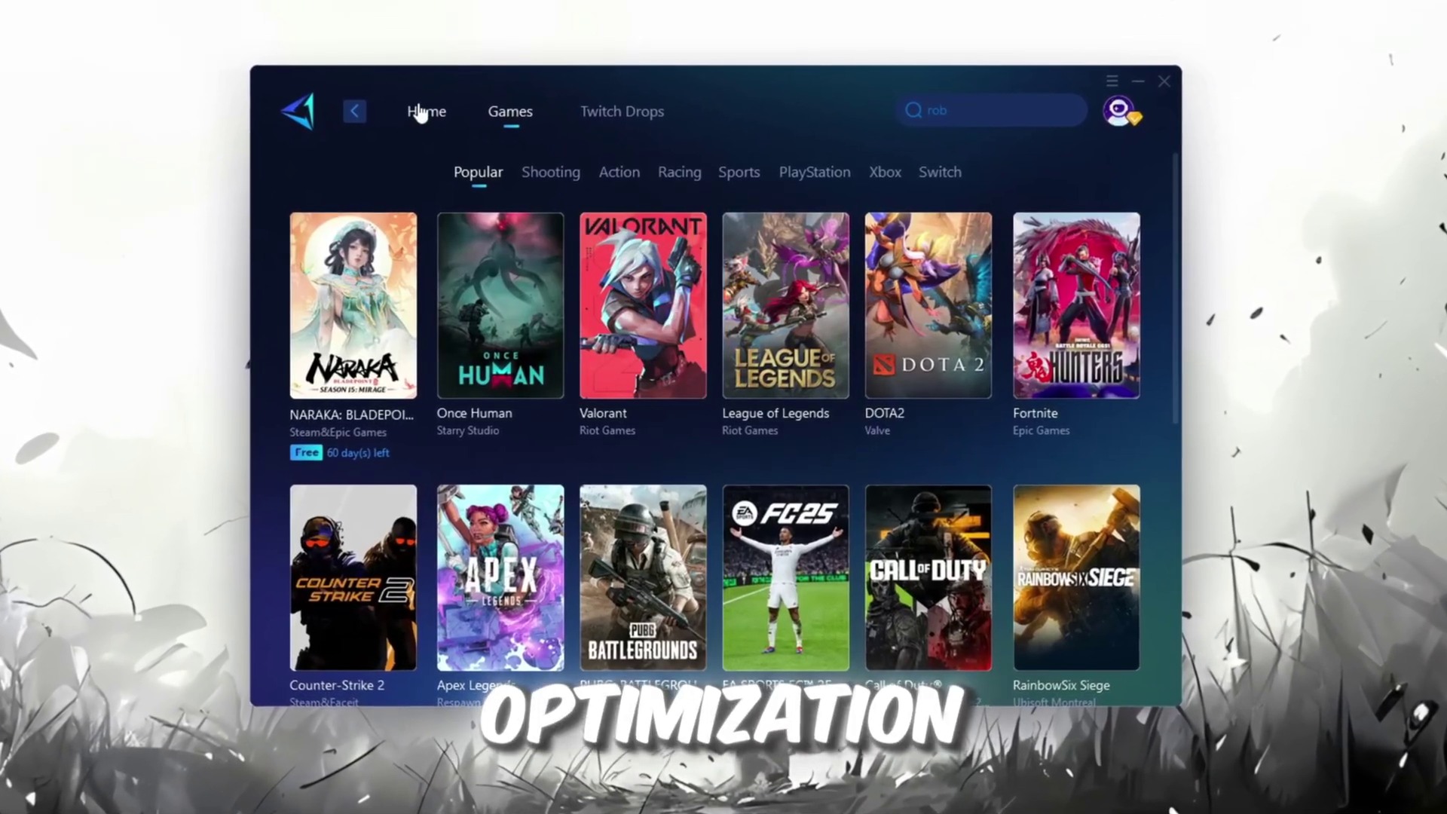
pyautogui.click(425, 113)
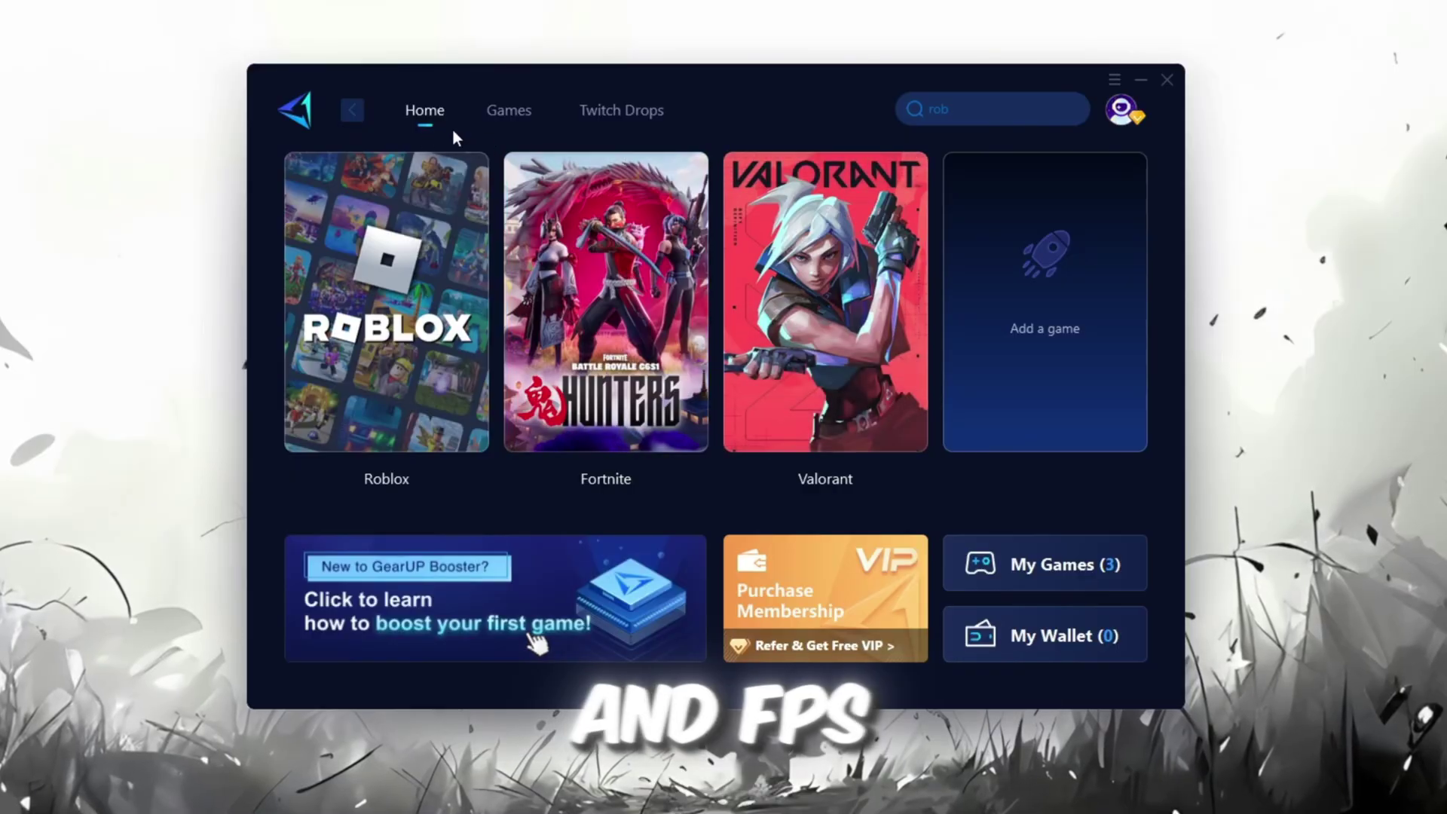
pyautogui.moveTo(386, 302)
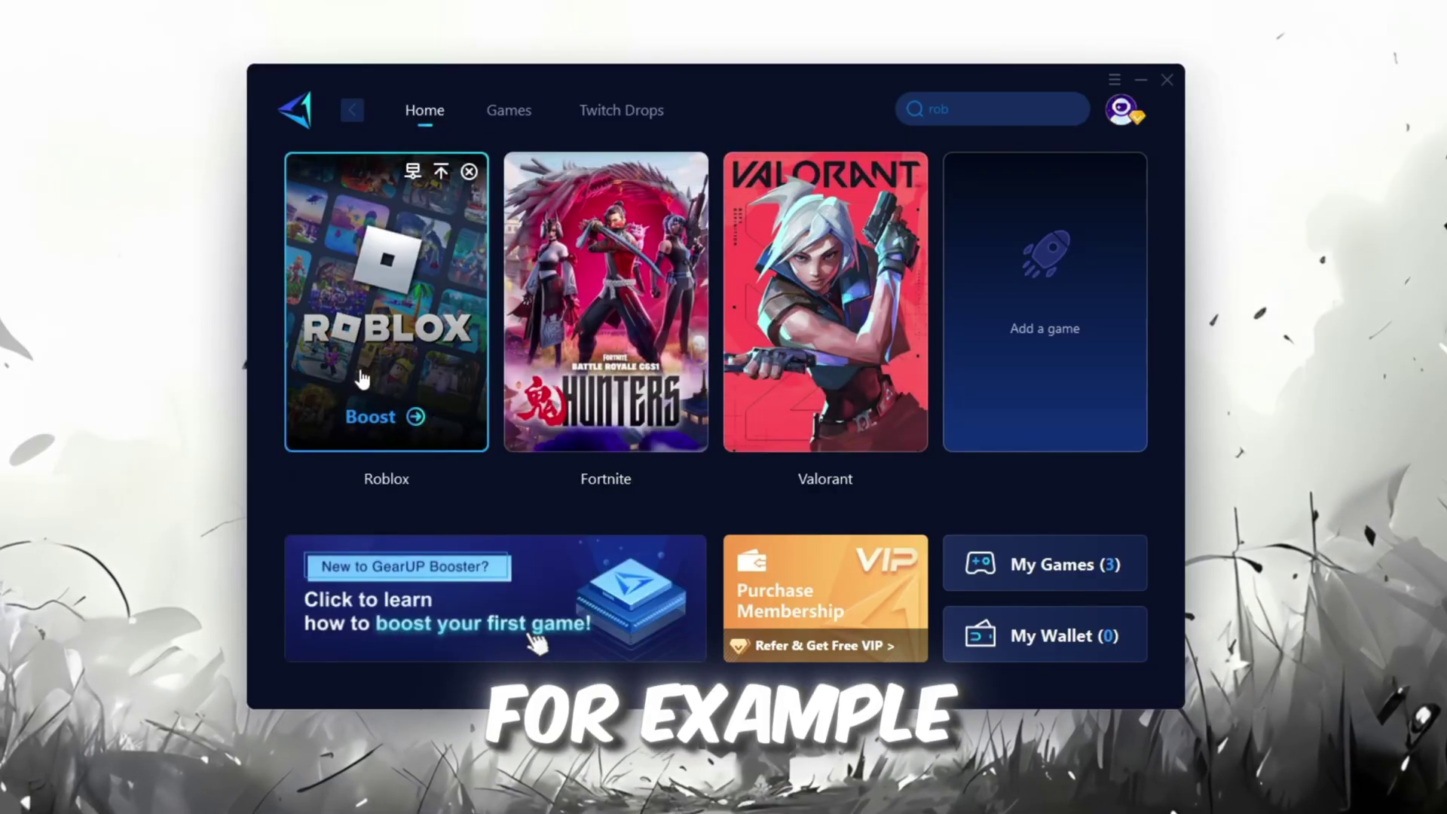
# Start the Roblox boost and review server regions, leaving the region on Auto server.
pyautogui.click(383, 417)
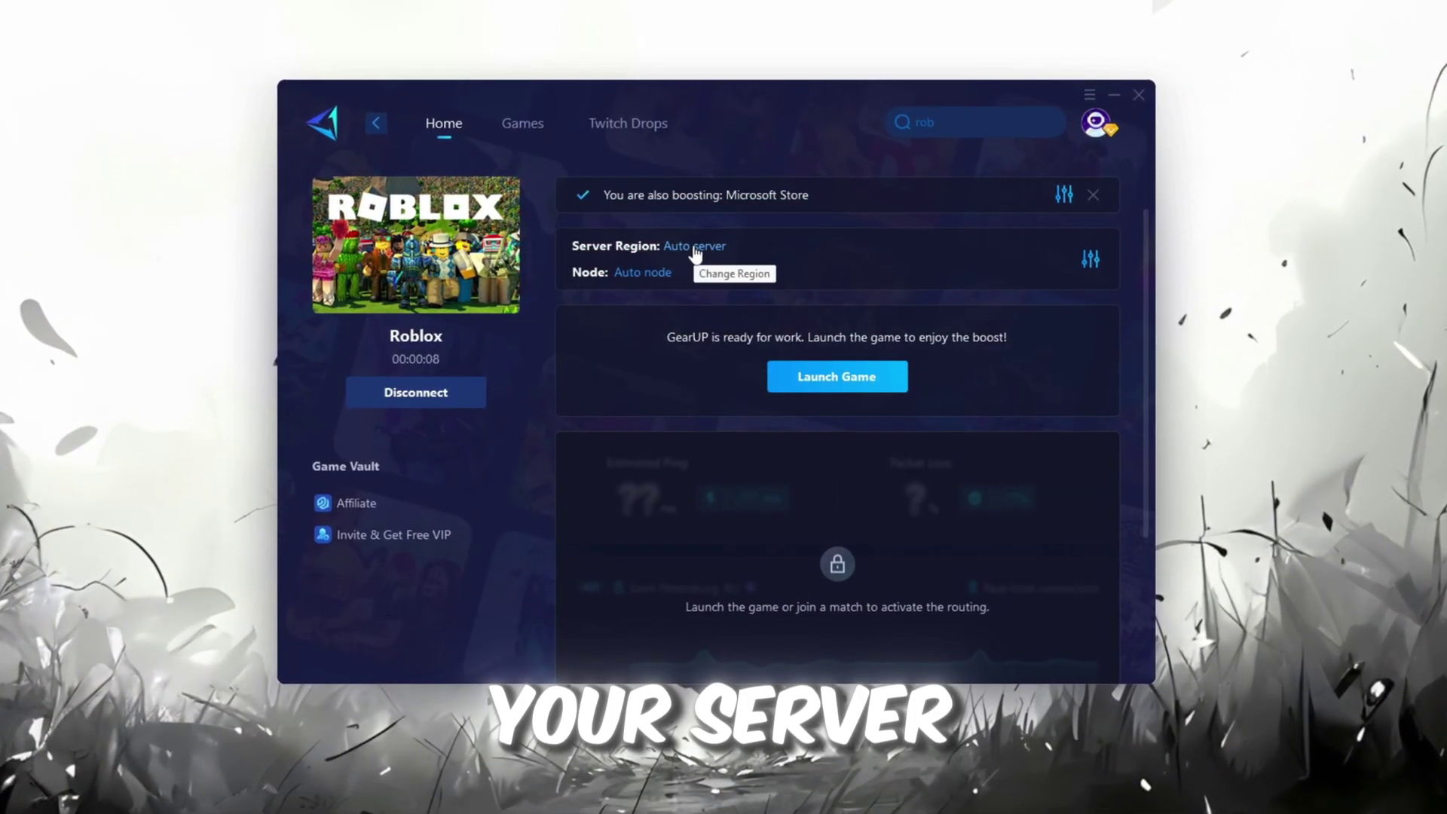
pyautogui.click(696, 246)
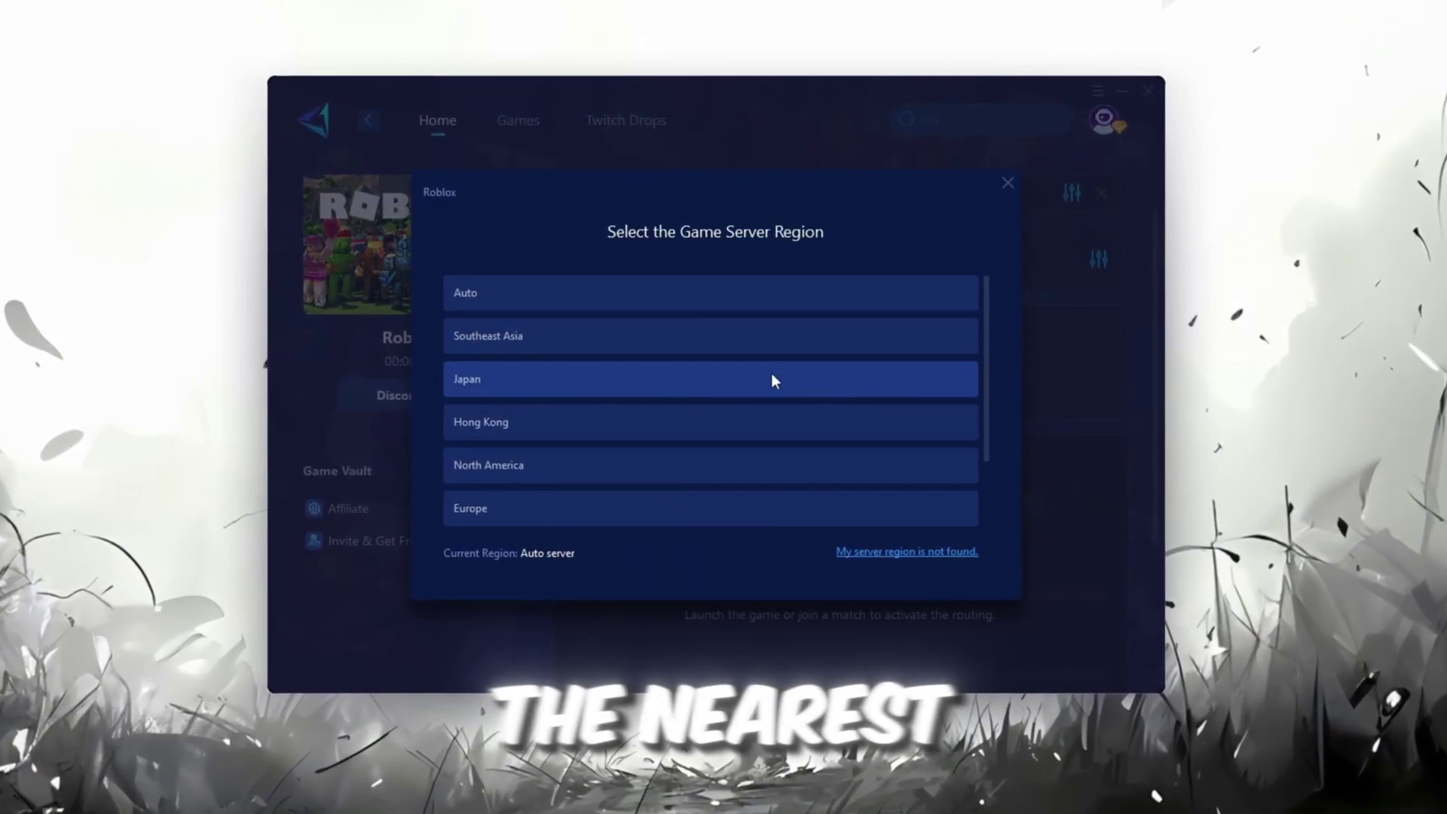
pyautogui.scroll(-1, 706, 311)
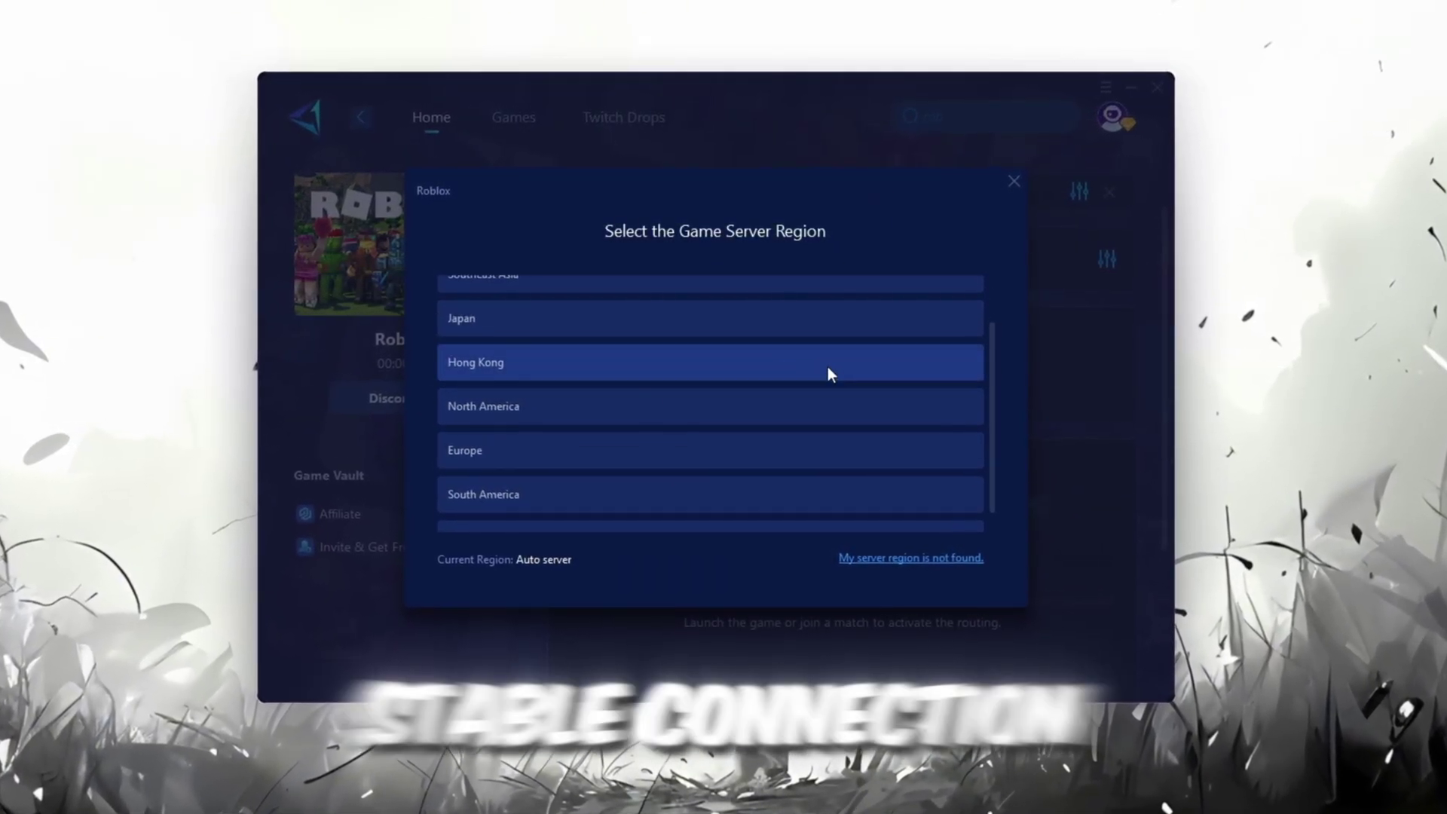
pyautogui.click(1017, 181)
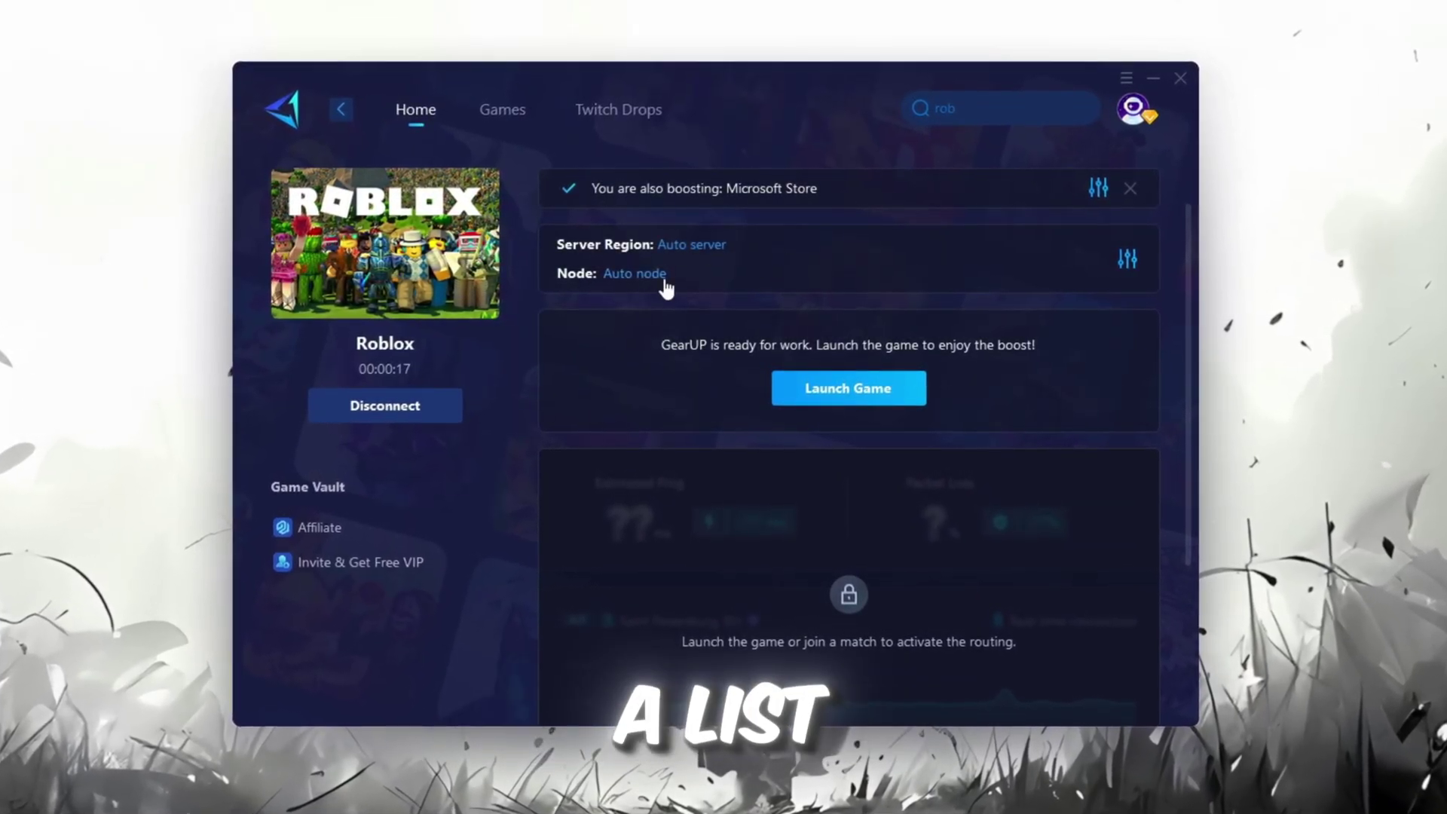
# Leave the Roblox node on Auto node and close the GearUP Booster window.
pyautogui.click(636, 274)
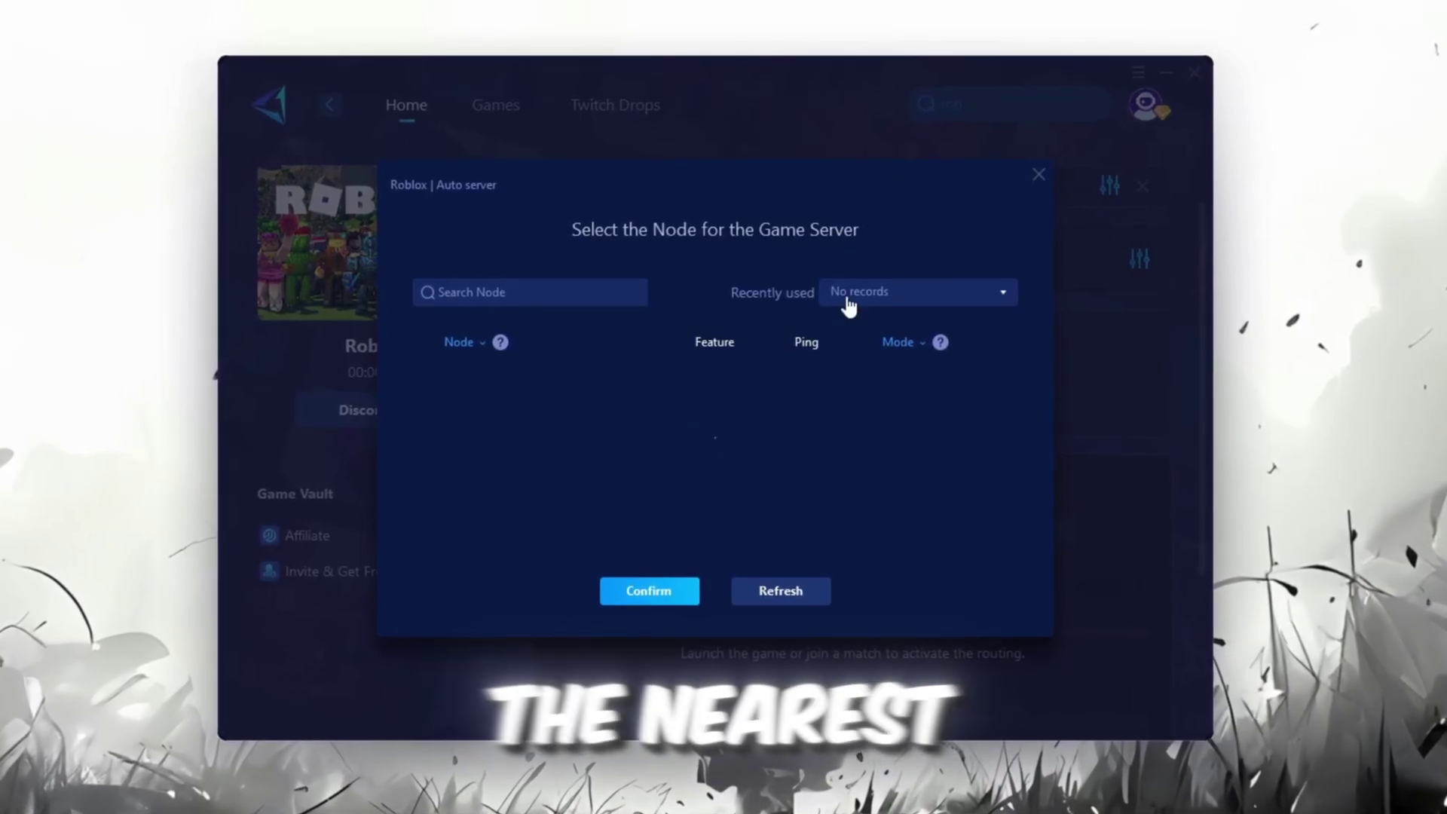
pyautogui.scroll(-2, 726, 425)
pyautogui.scroll(-2, 792, 452)
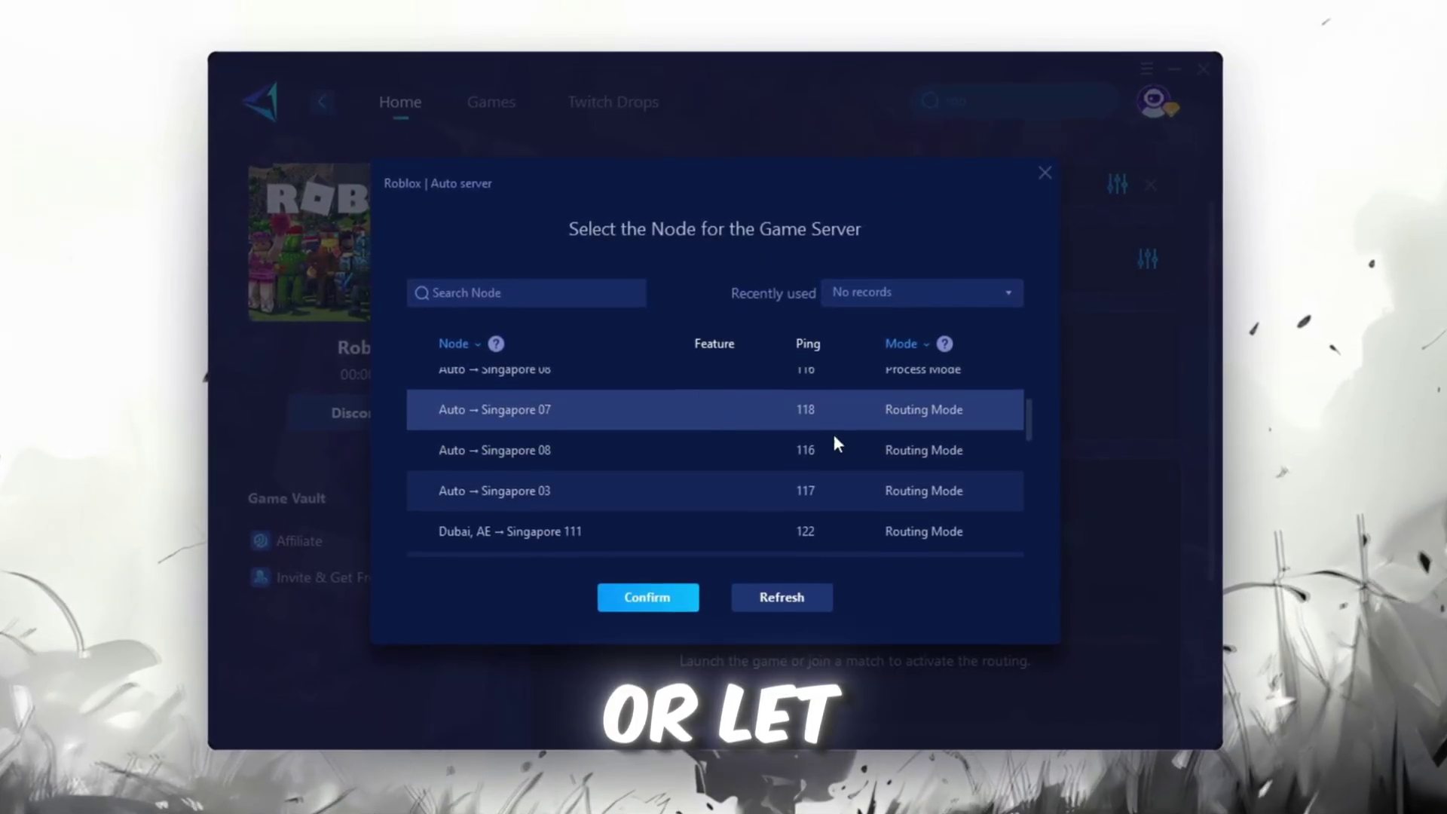
pyautogui.click(1046, 174)
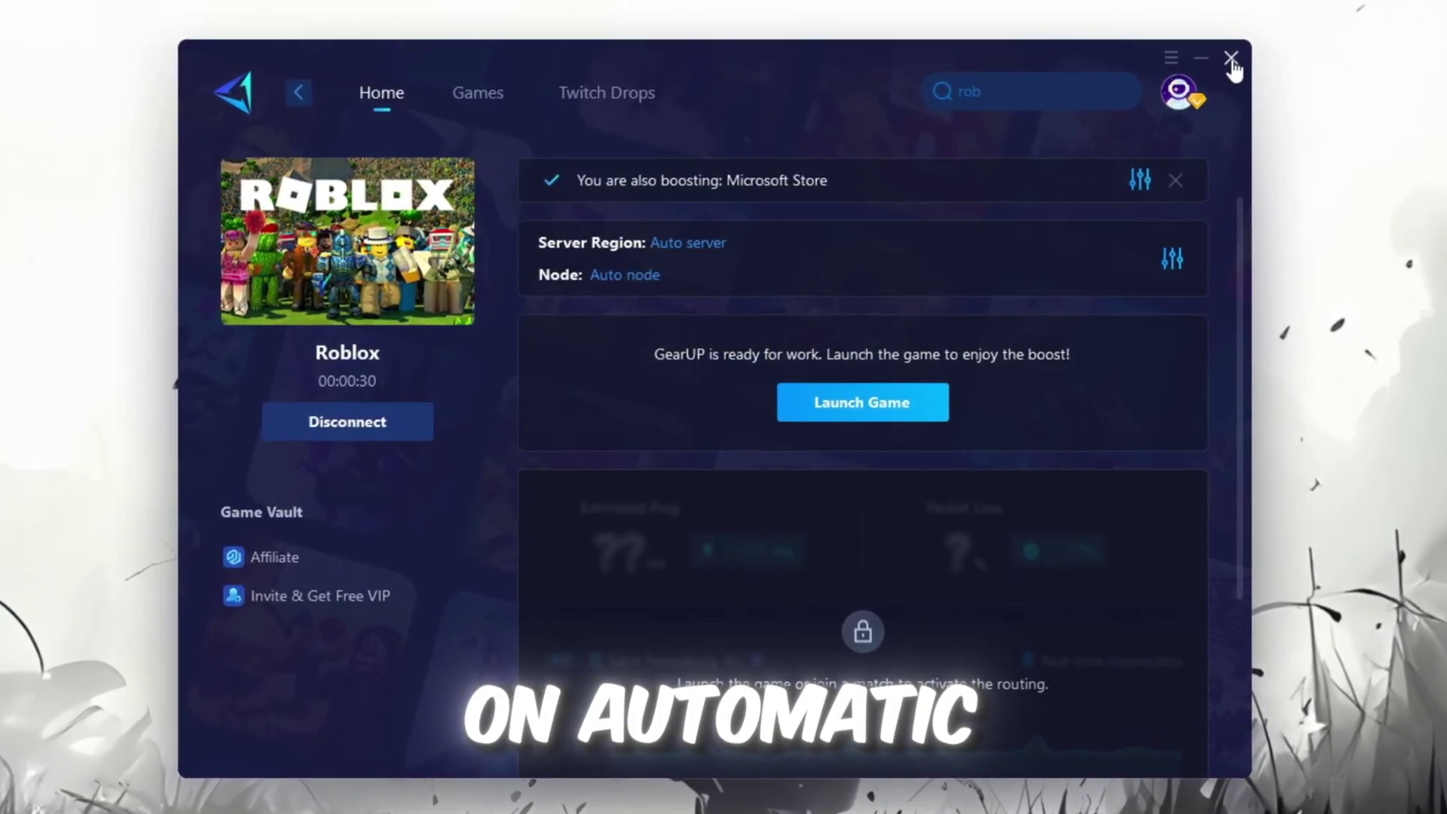
pyautogui.click(1231, 58)
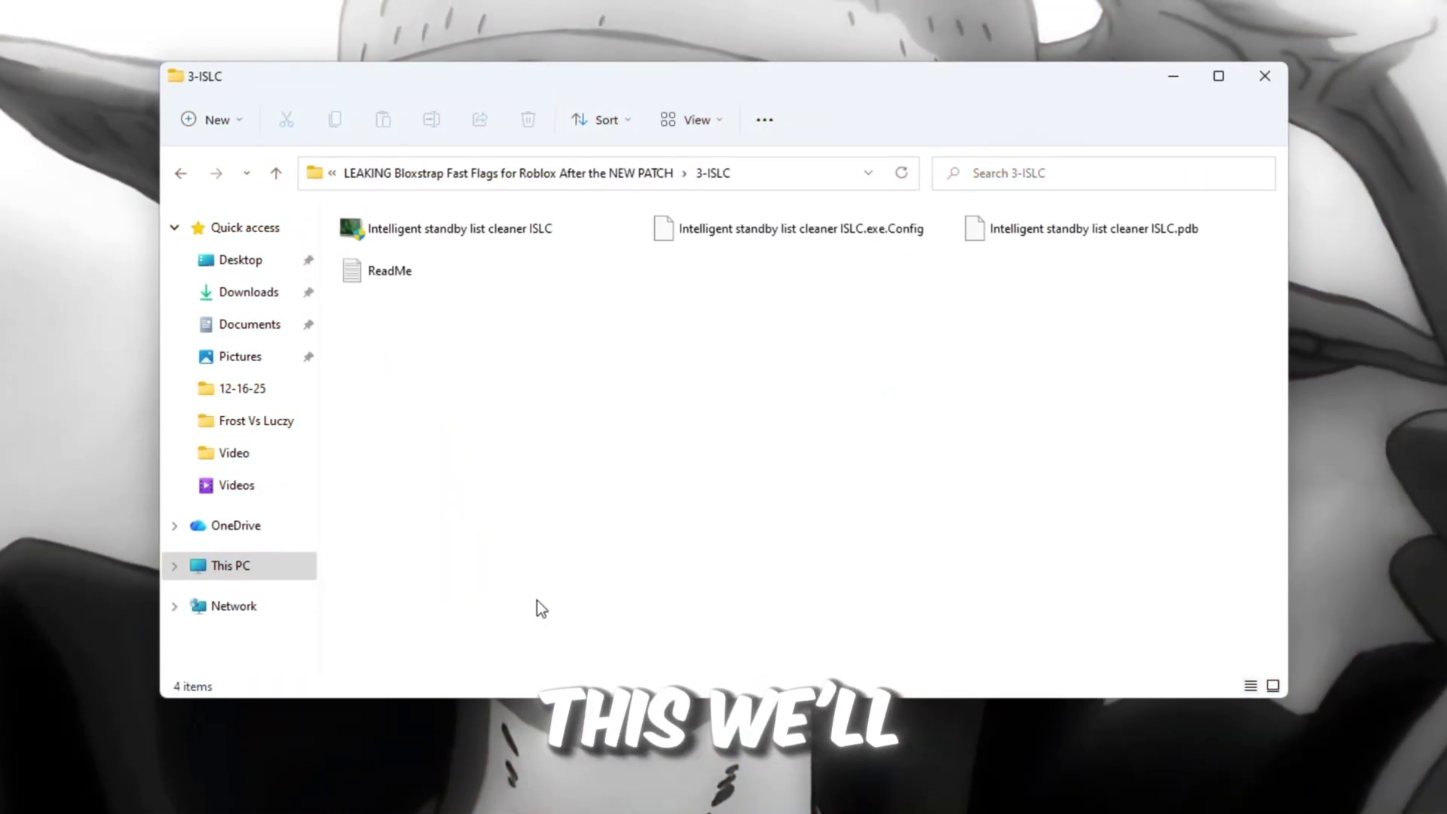
# Step the 3-ISLC folder view from medium up to extra large icons.
pyautogui.hotkey('ctrl', 'shift', '3')
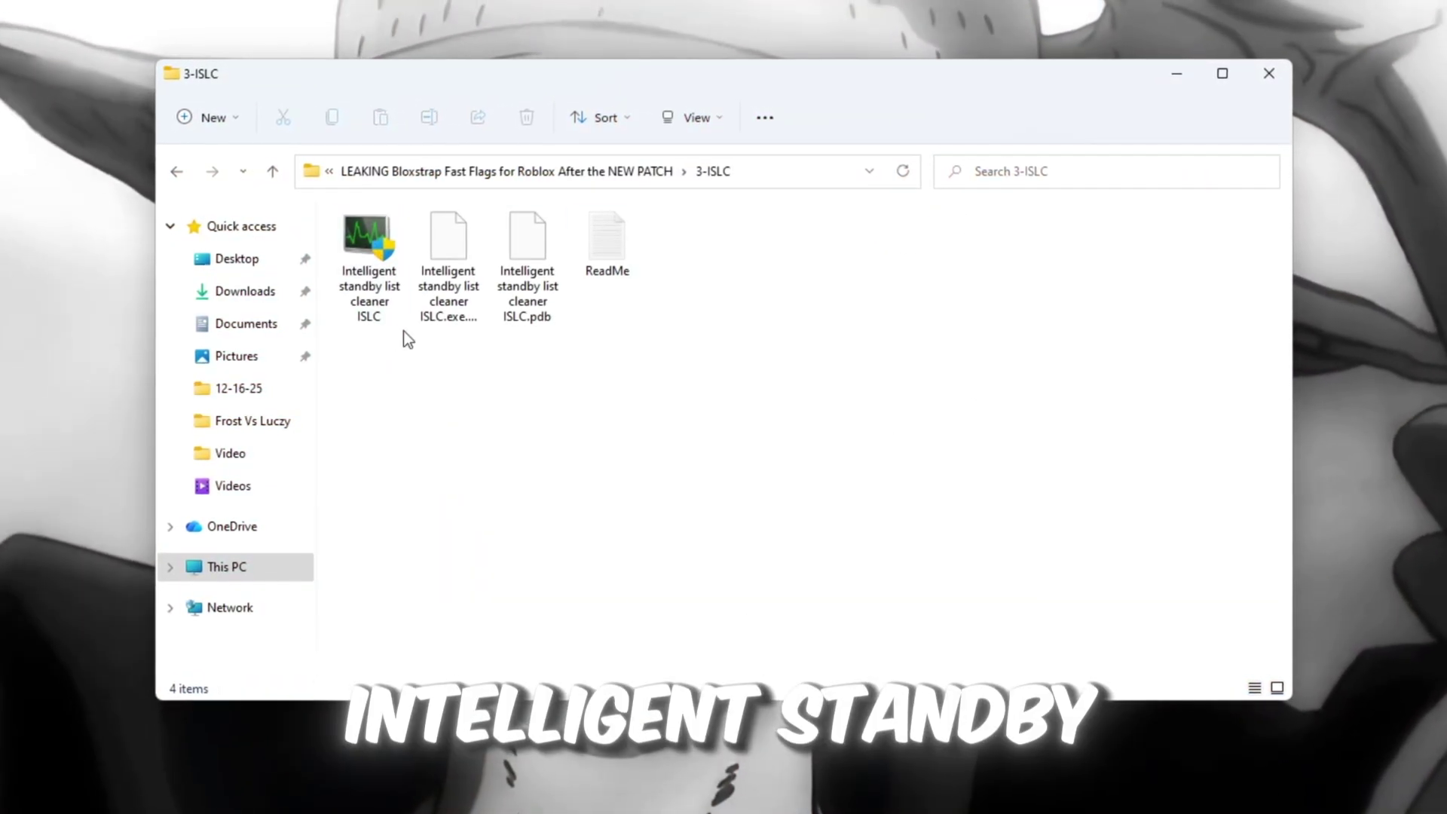
pyautogui.hotkey('ctrl', 'shift', '2')
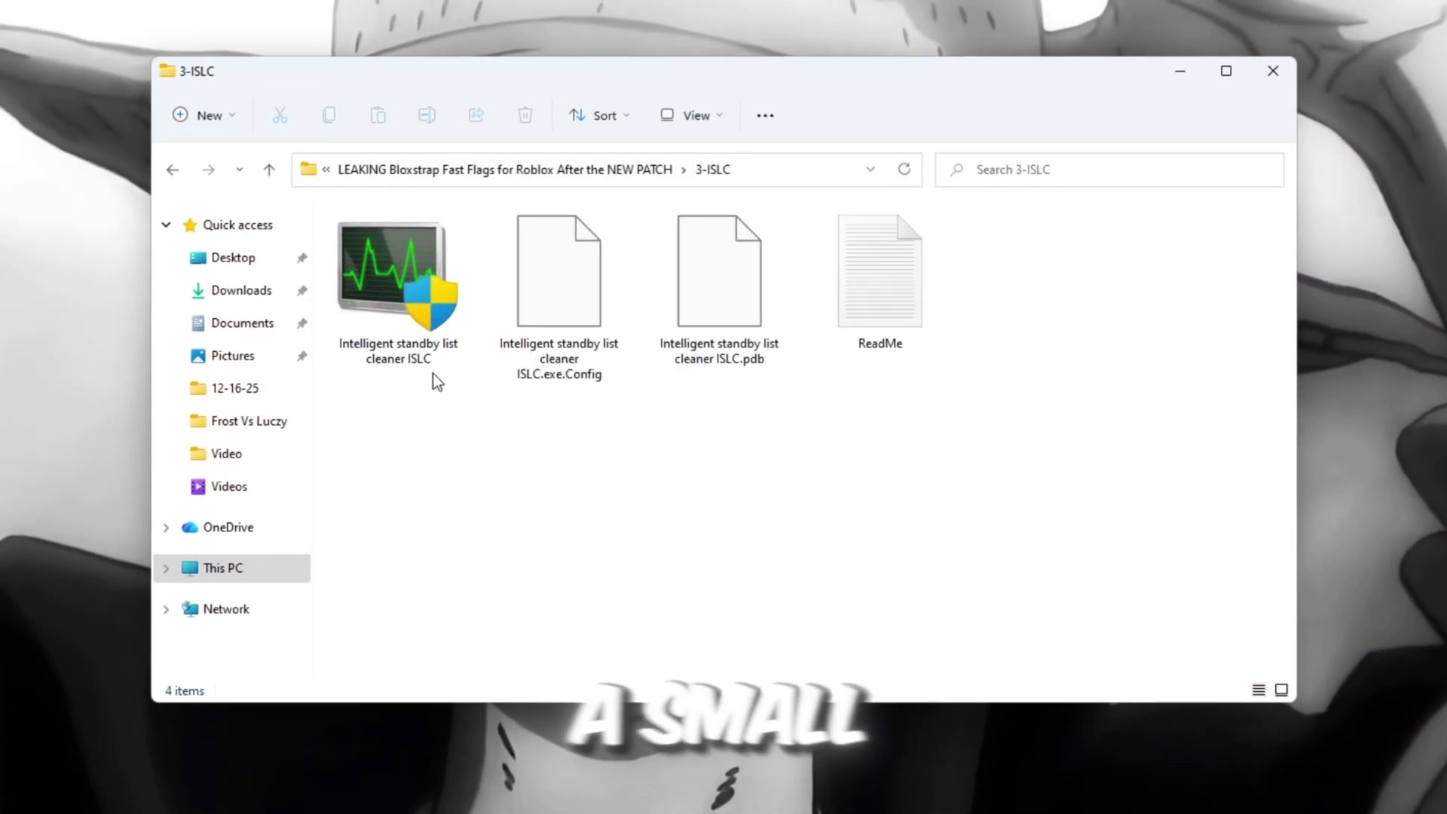
pyautogui.hotkey('ctrl', 'shift', '2')
pyautogui.hotkey('ctrl', 'shift', '1')
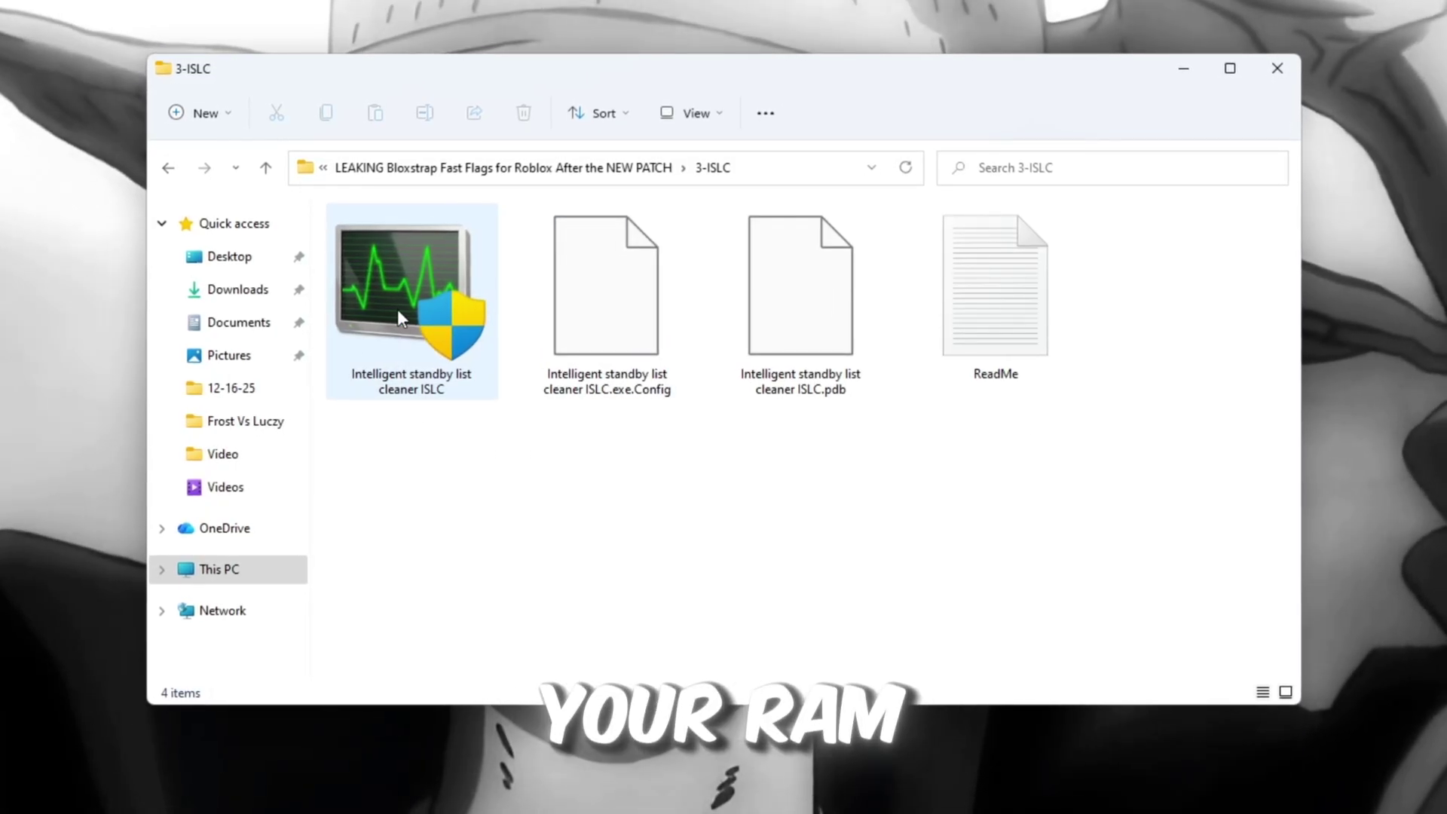
# Launch ISLC, take the halved memory figure from Calculator, and close Calculator.
pyautogui.doubleClick(407, 276)
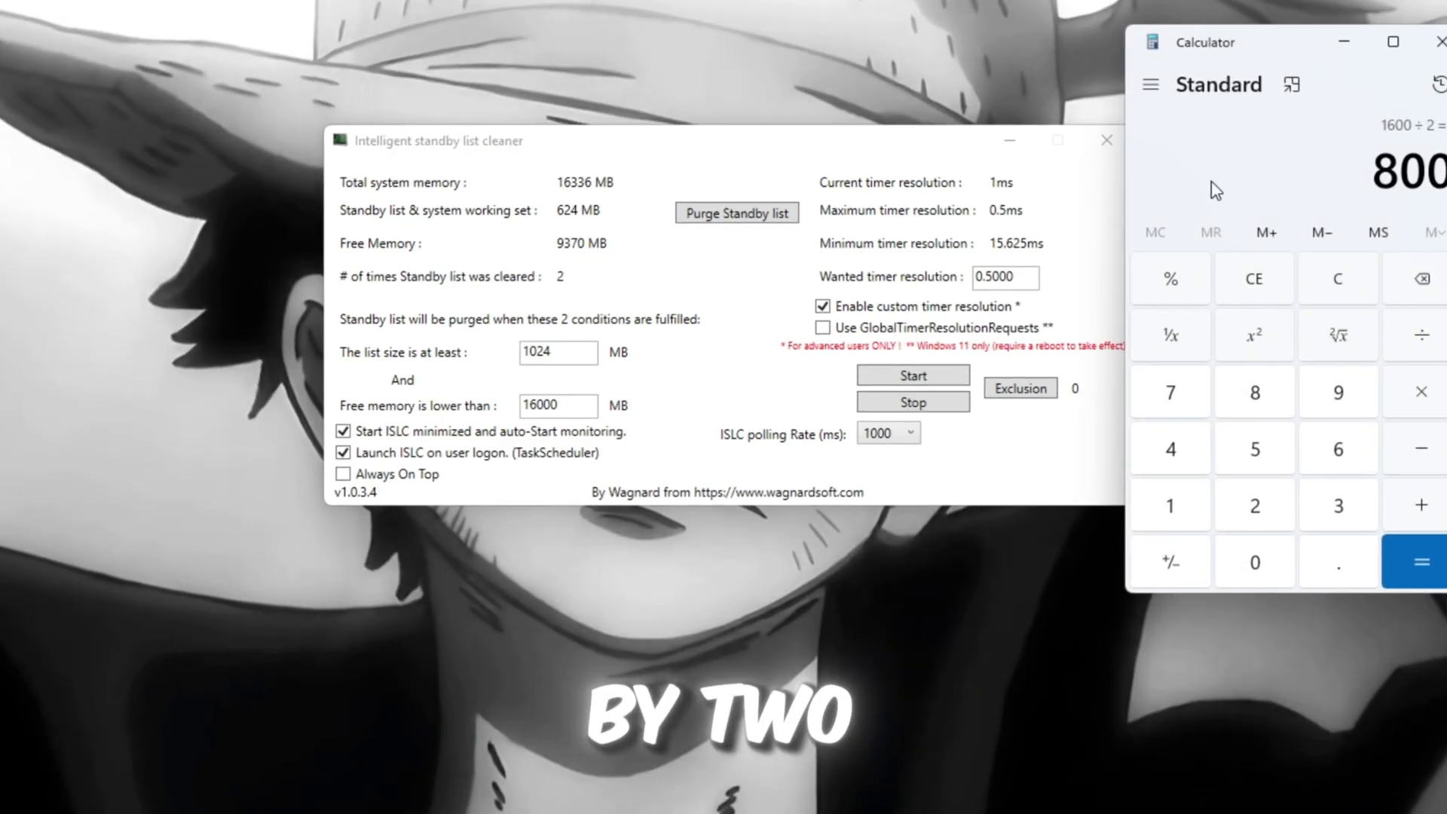
pyautogui.moveTo(1237, 42); pyautogui.dragTo(962, 38)
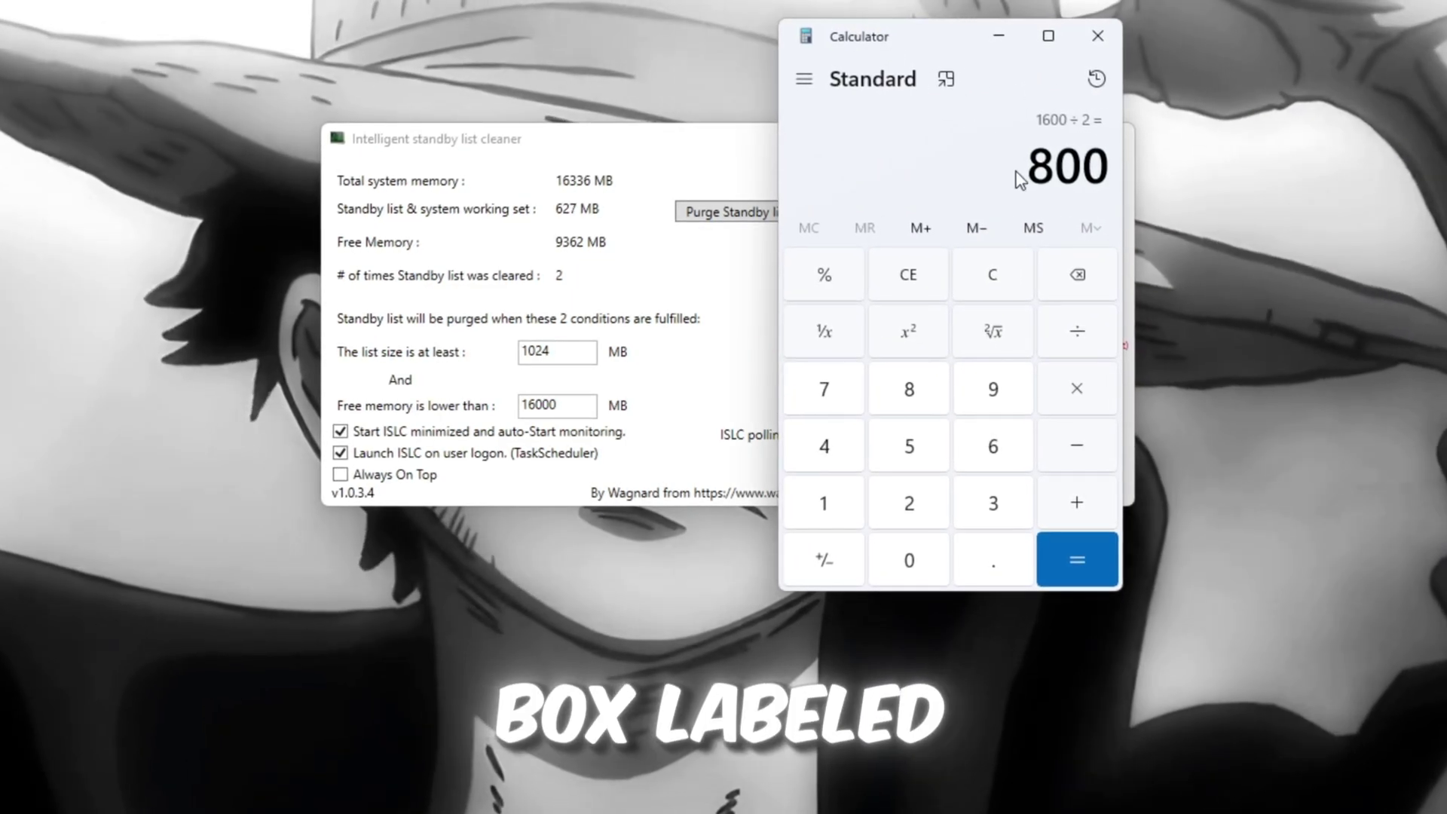
pyautogui.doubleClick(1052, 167)
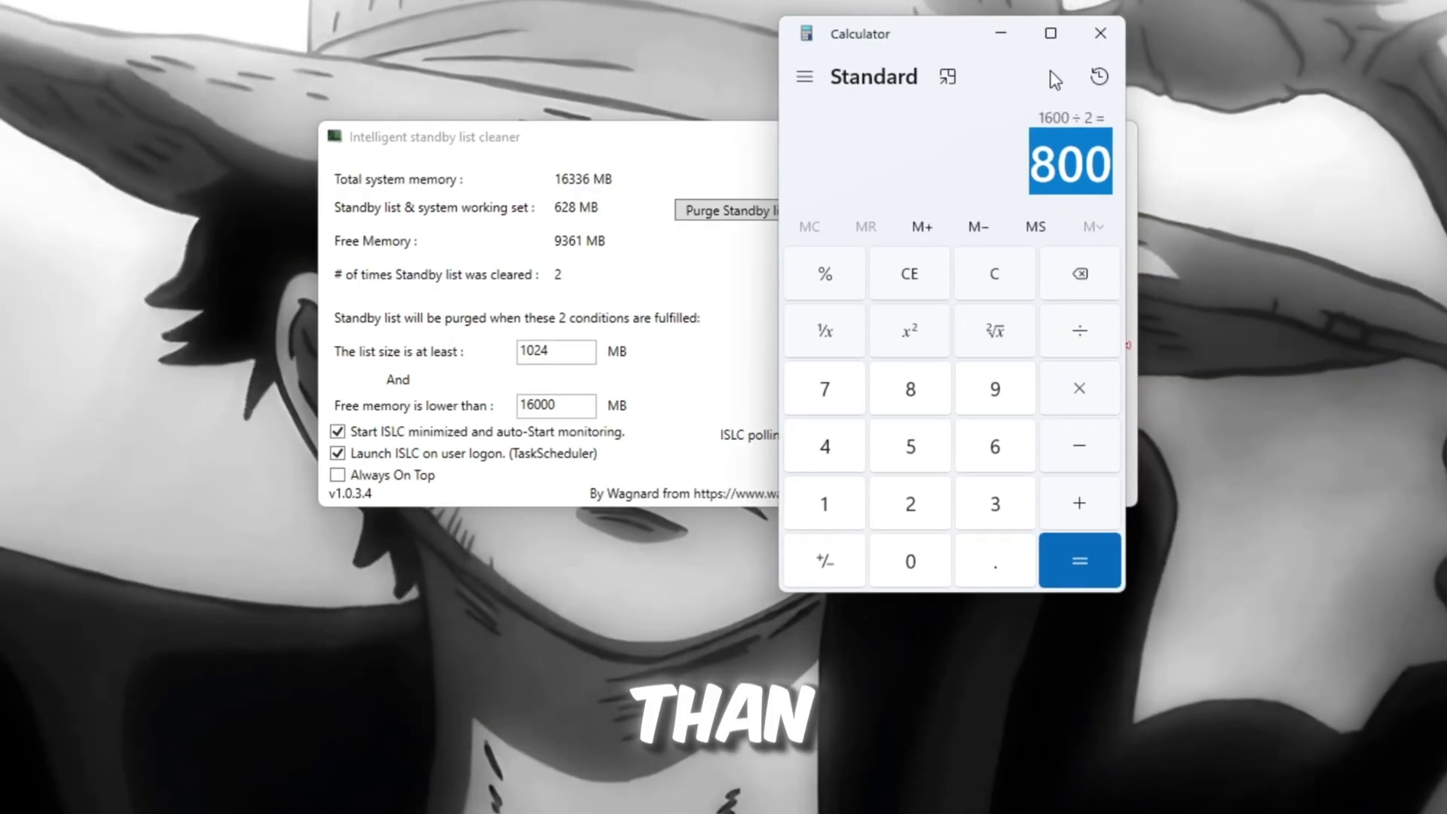
pyautogui.click(1099, 34)
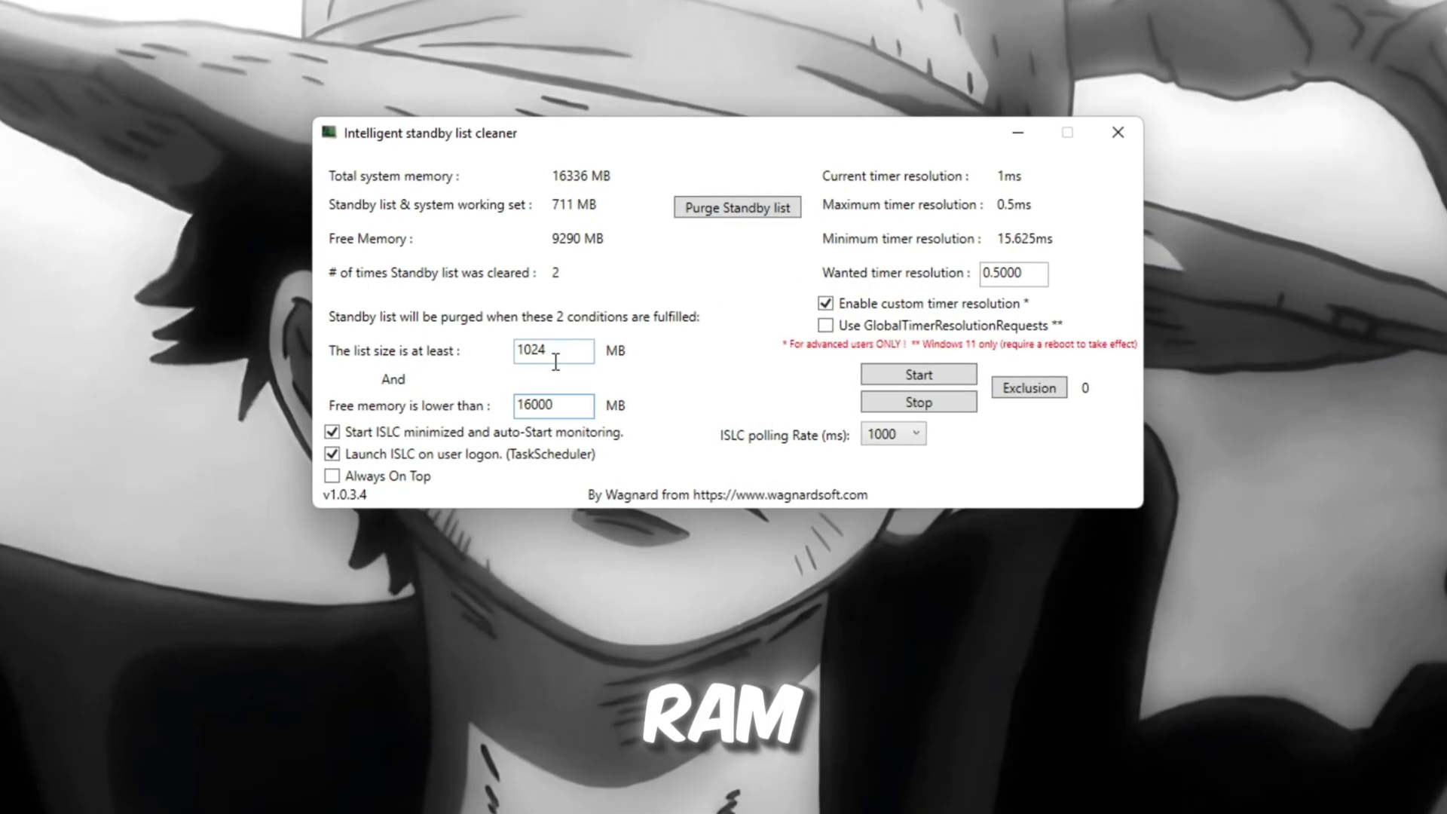
# Replace 16000 with 8000 in the 'Free memory is lower than' field.
pyautogui.doubleClick(538, 404)
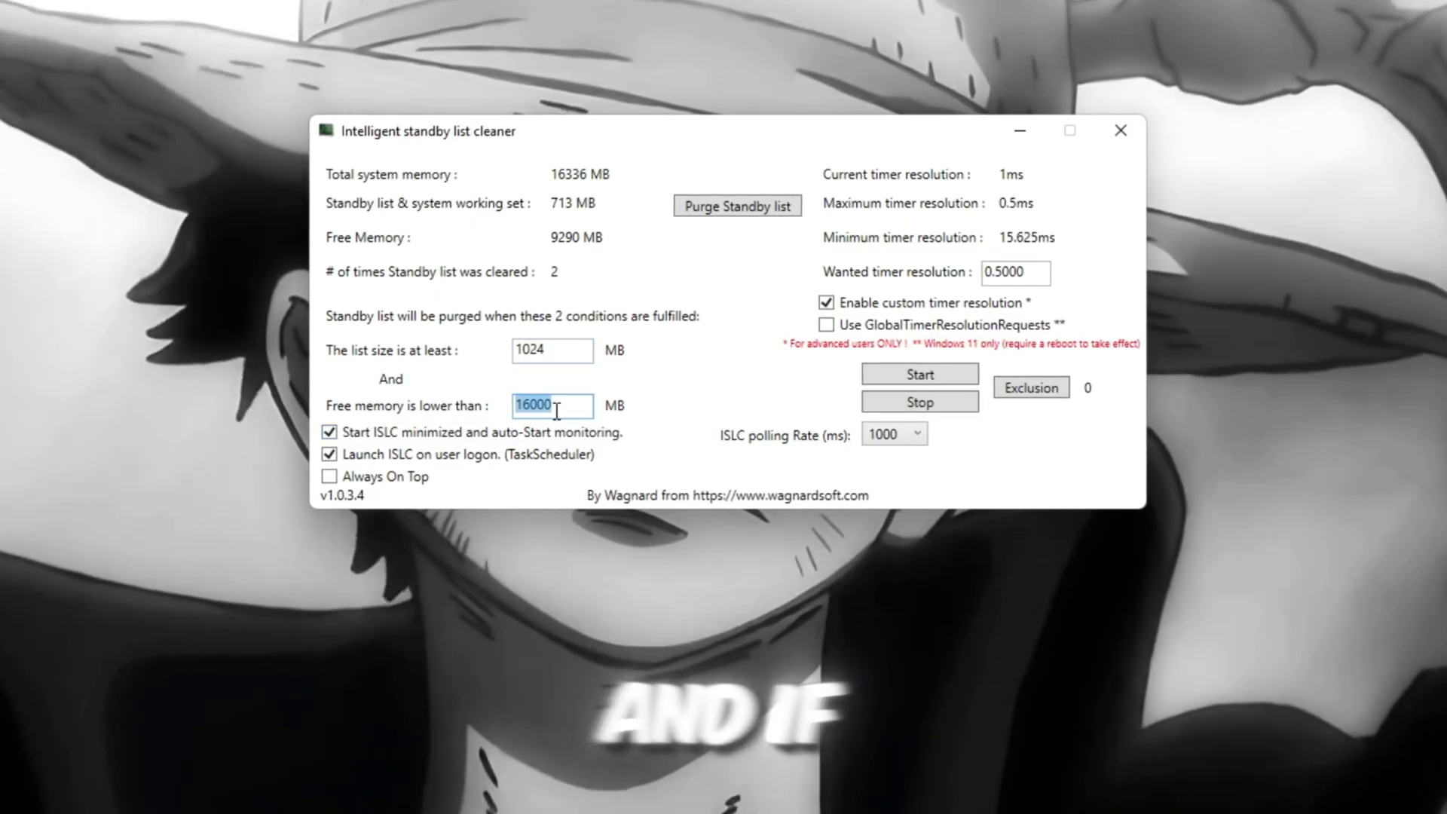
pyautogui.click(560, 183)
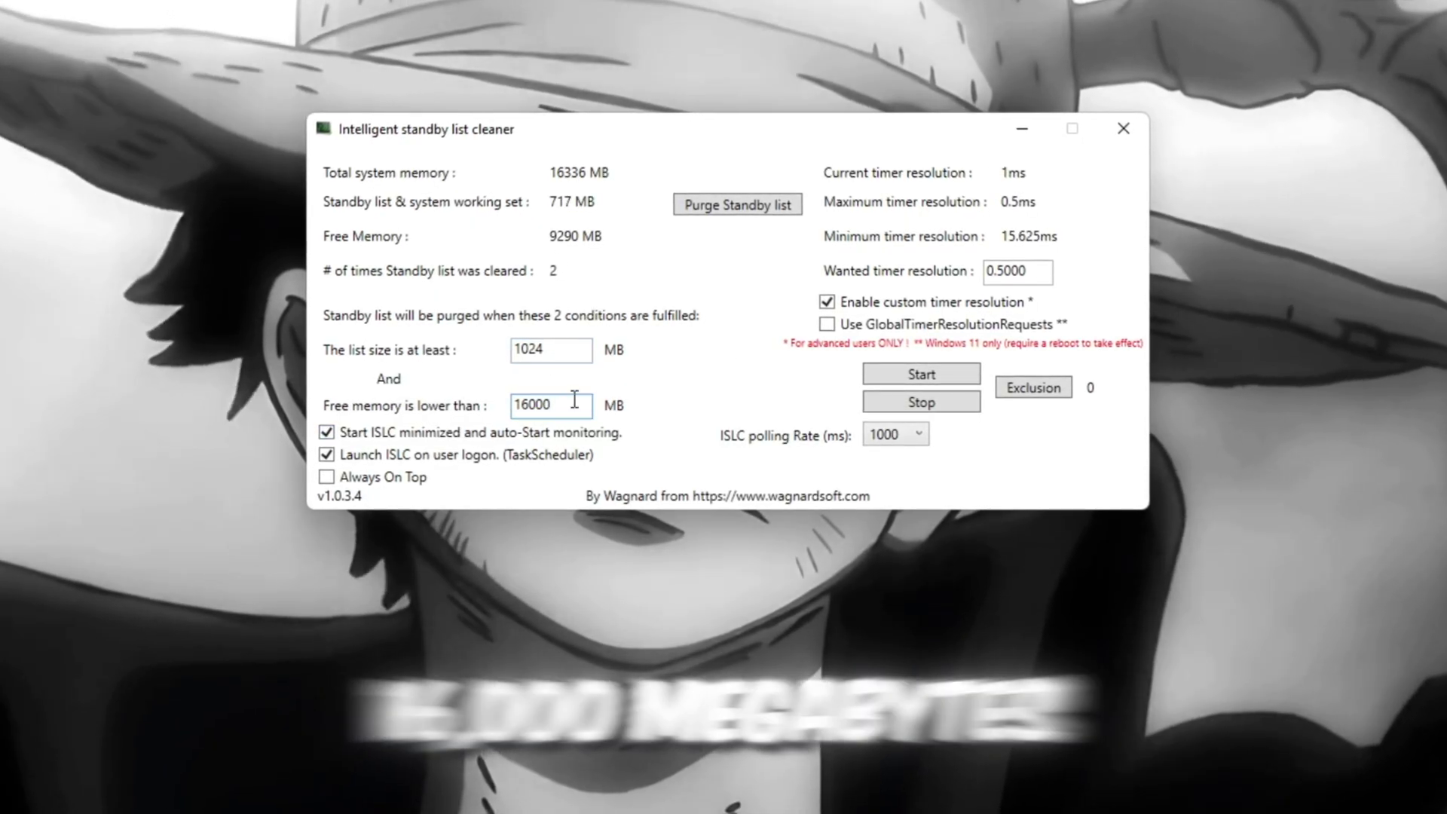
pyautogui.doubleClick(543, 404)
pyautogui.write('8000')
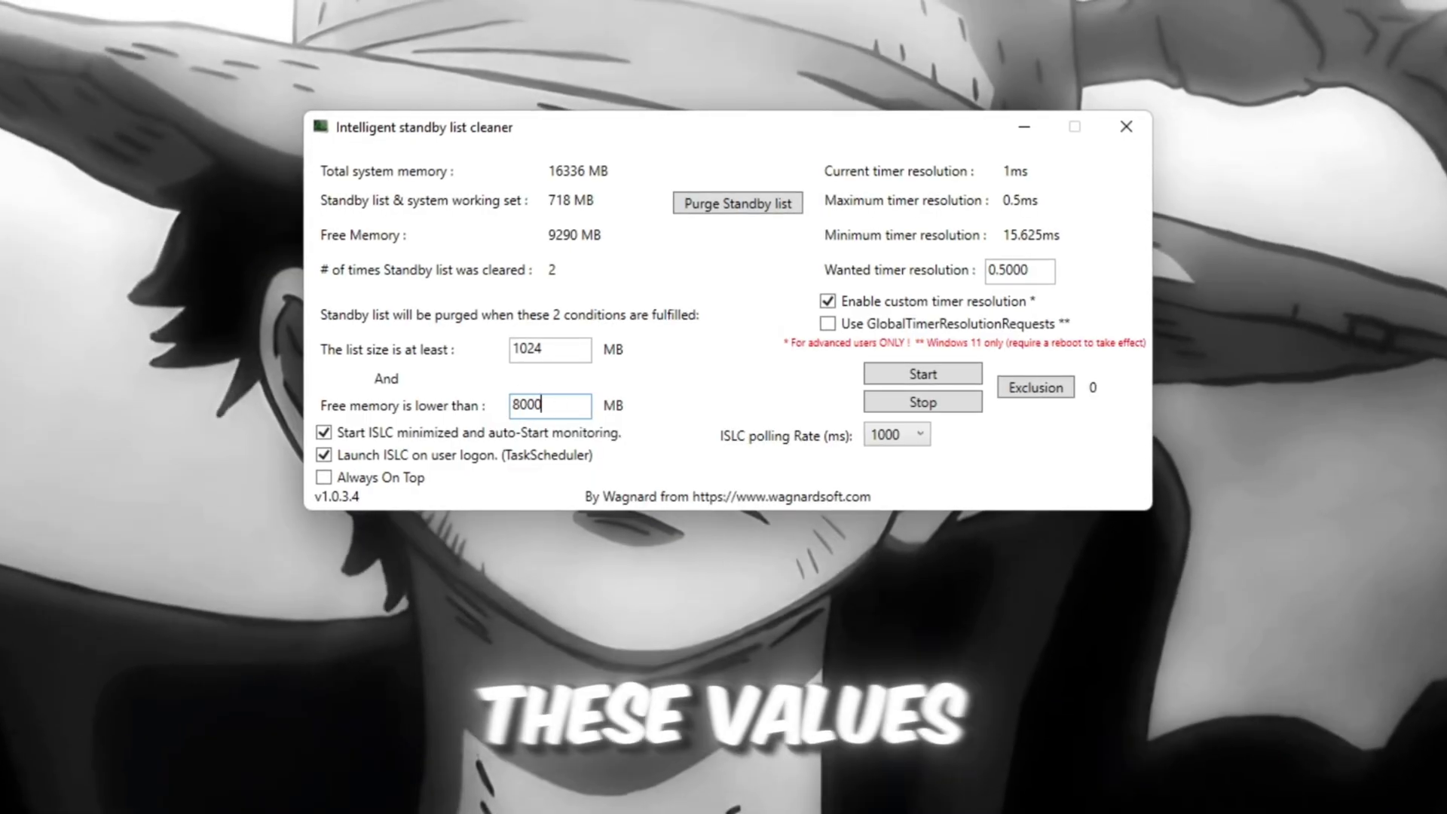
pyautogui.doubleClick(531, 403)
pyautogui.click(566, 403)
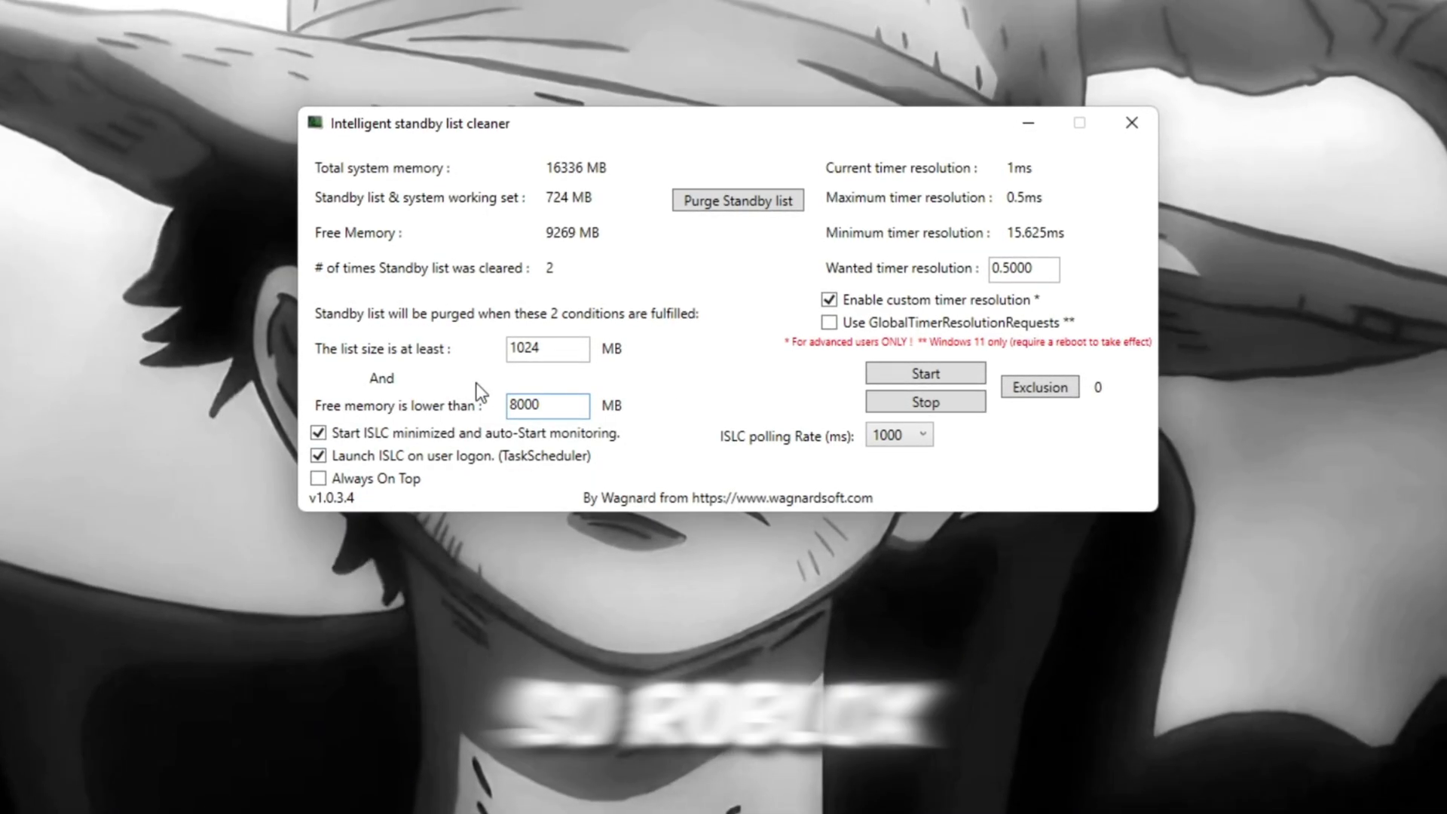
pyautogui.doubleClick(543, 404)
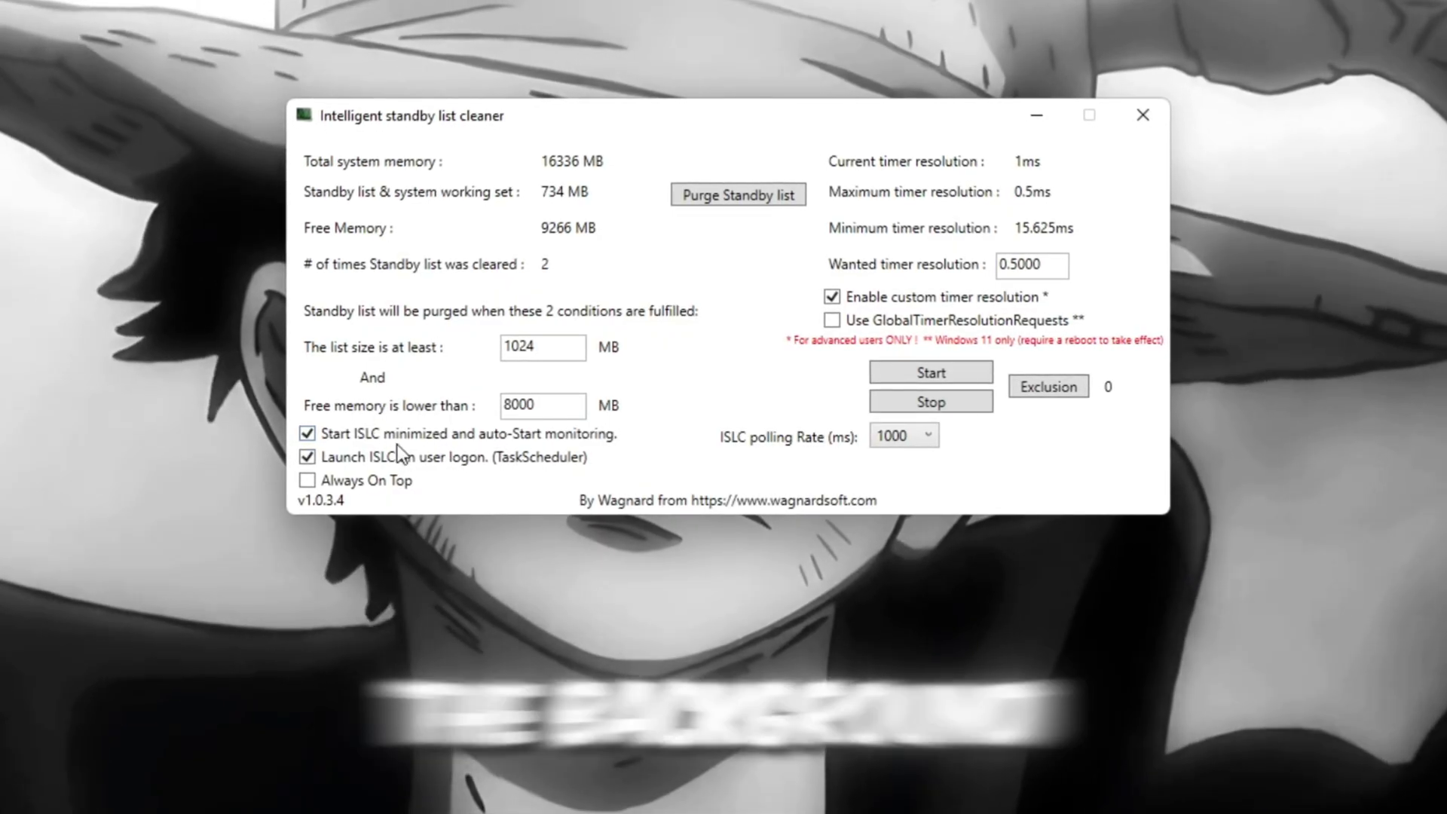
# Confirm the wanted timer resolution stays at 0.5000 ms.
pyautogui.click(307, 457)
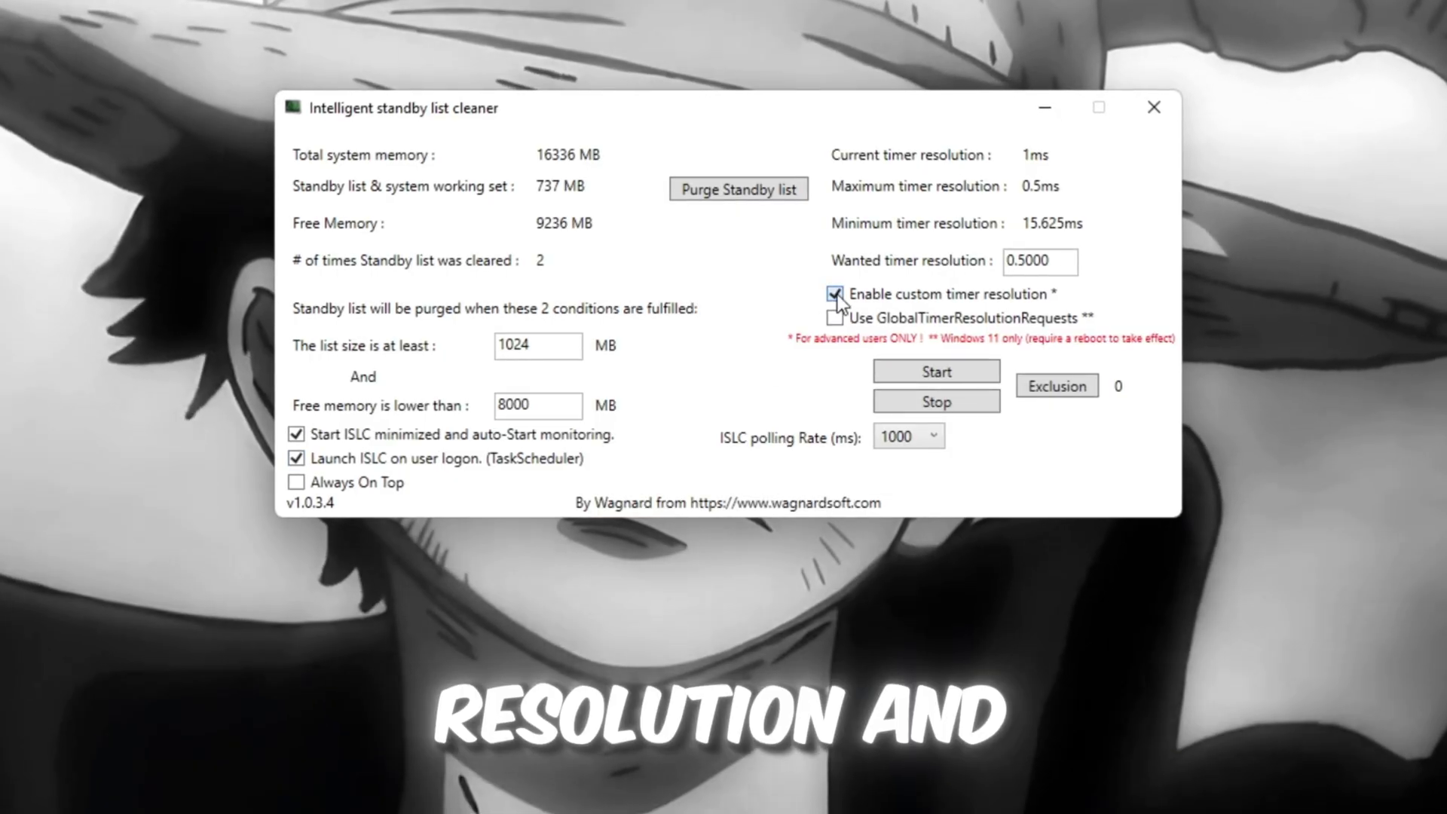
pyautogui.doubleClick(1029, 260)
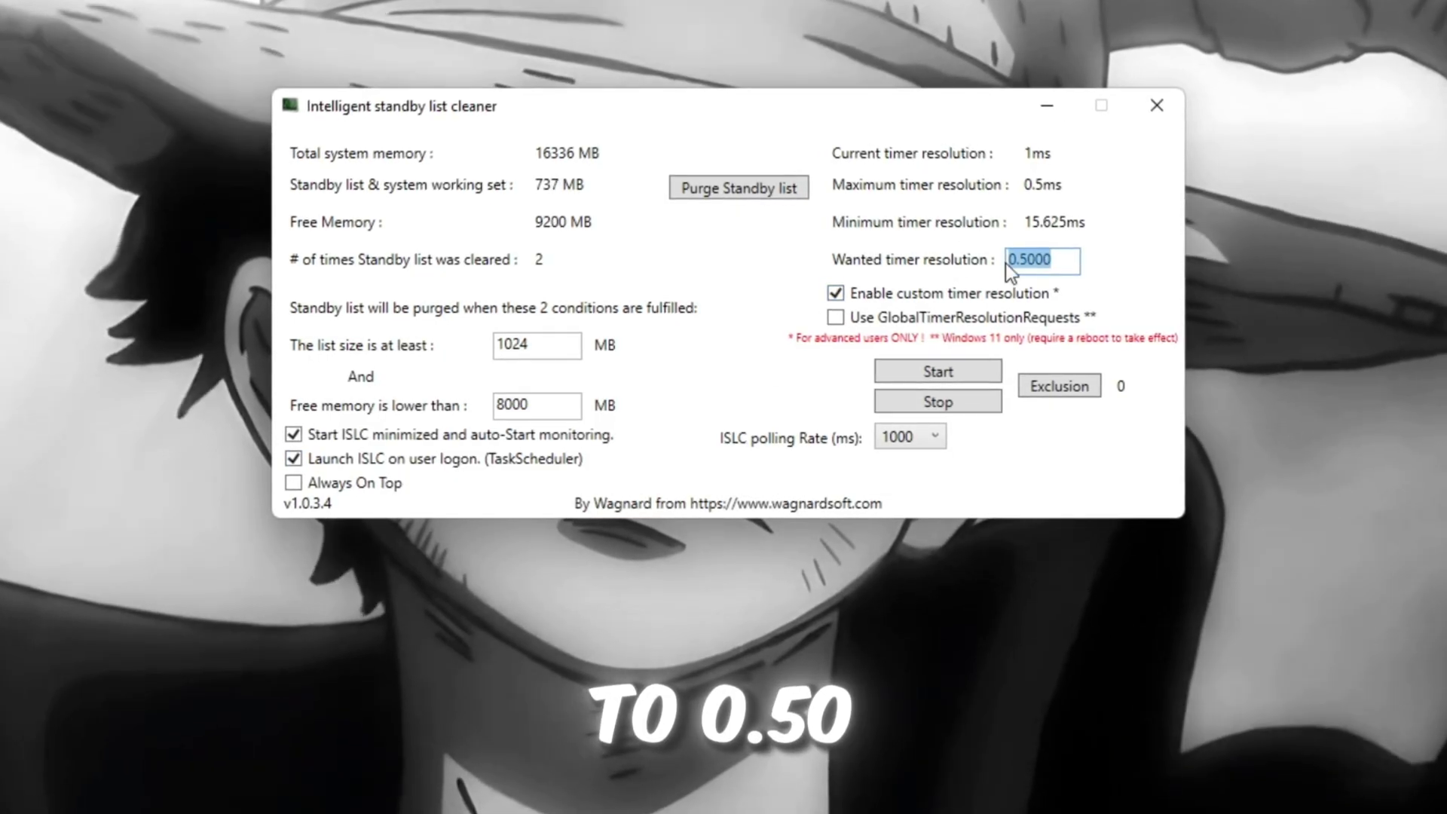
pyautogui.click(1063, 259)
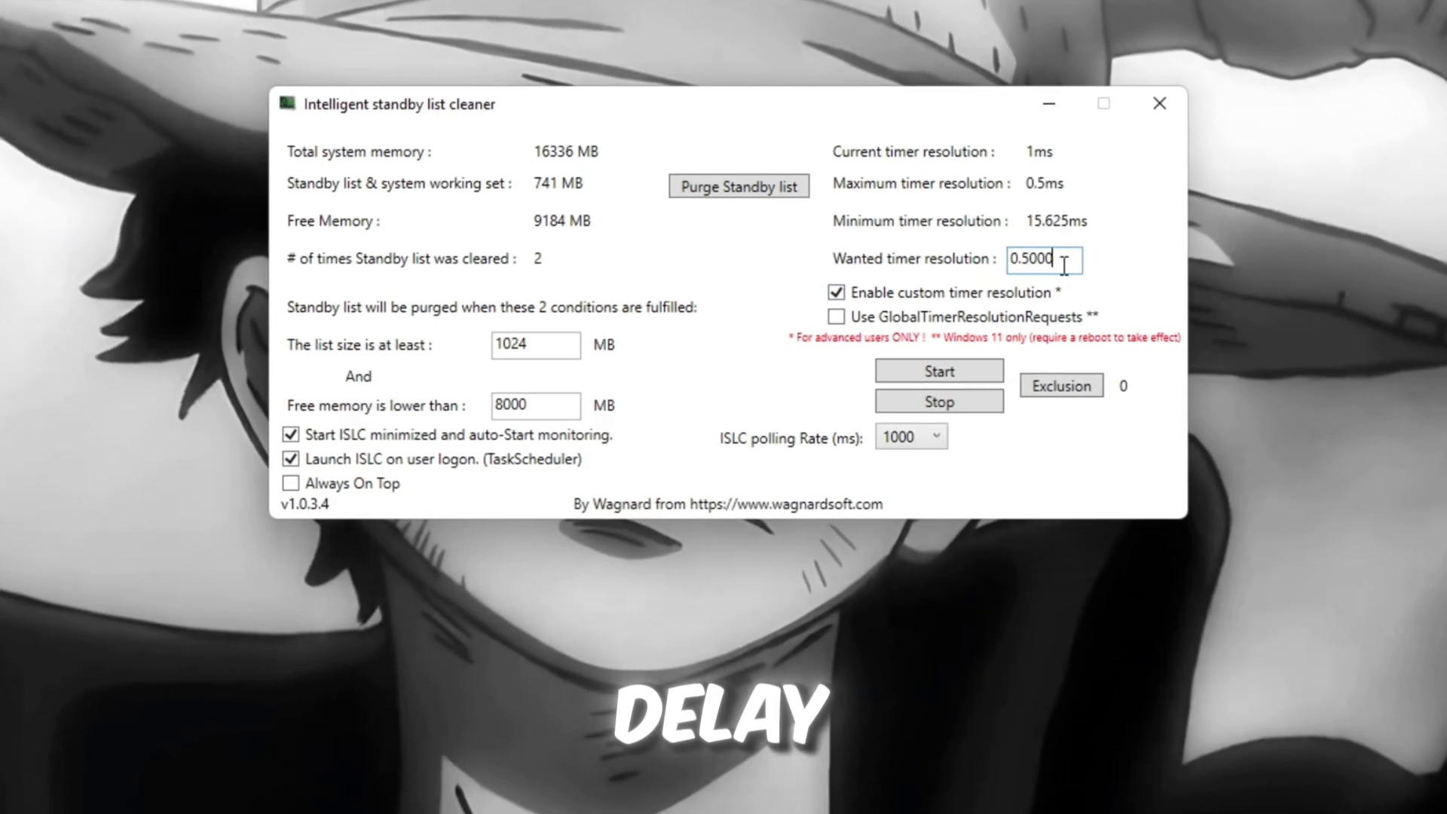
# Keep 1000 ms polling, start monitoring, and purge the standby list.
pyautogui.click(910, 438)
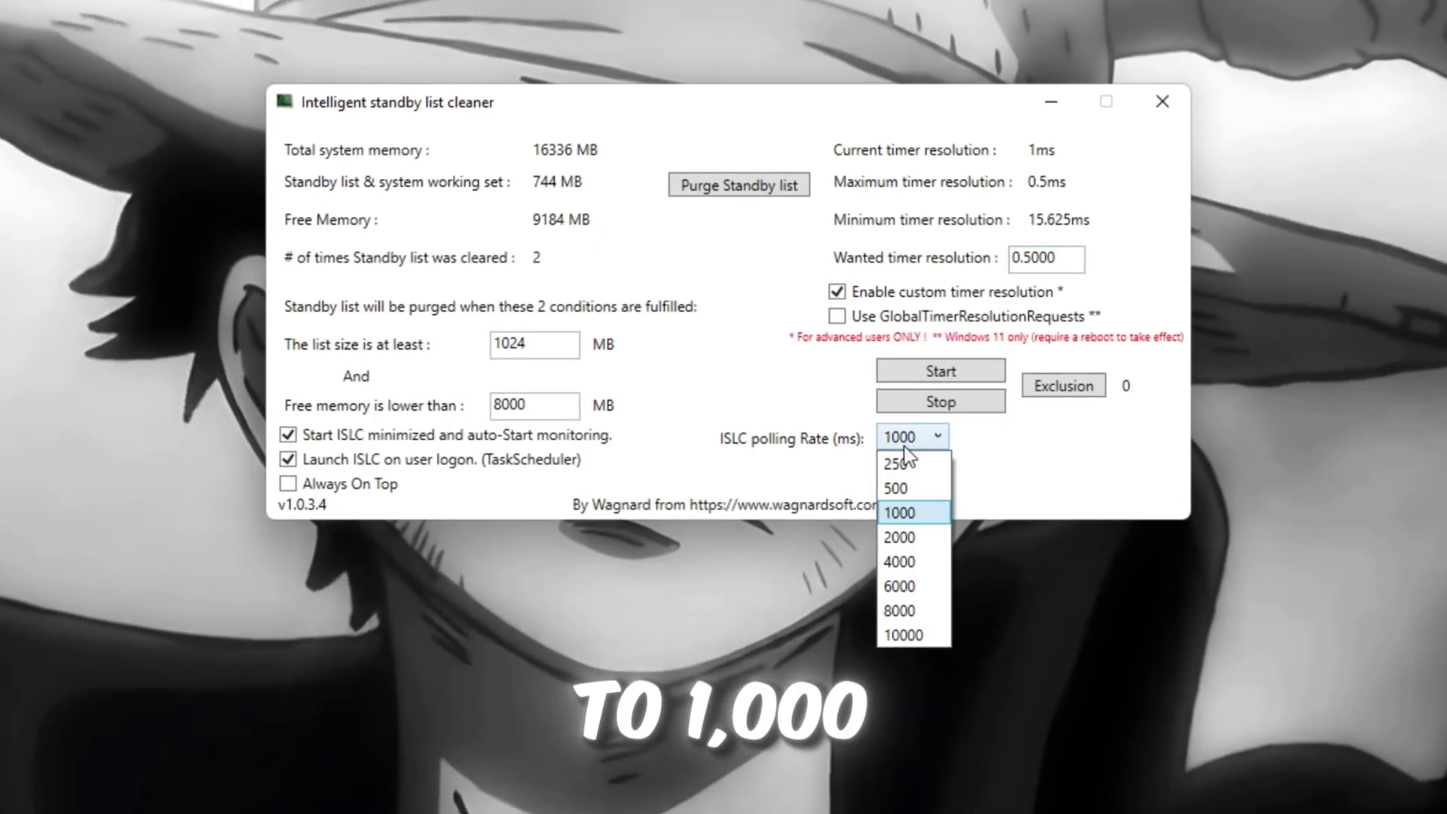
pyautogui.click(904, 513)
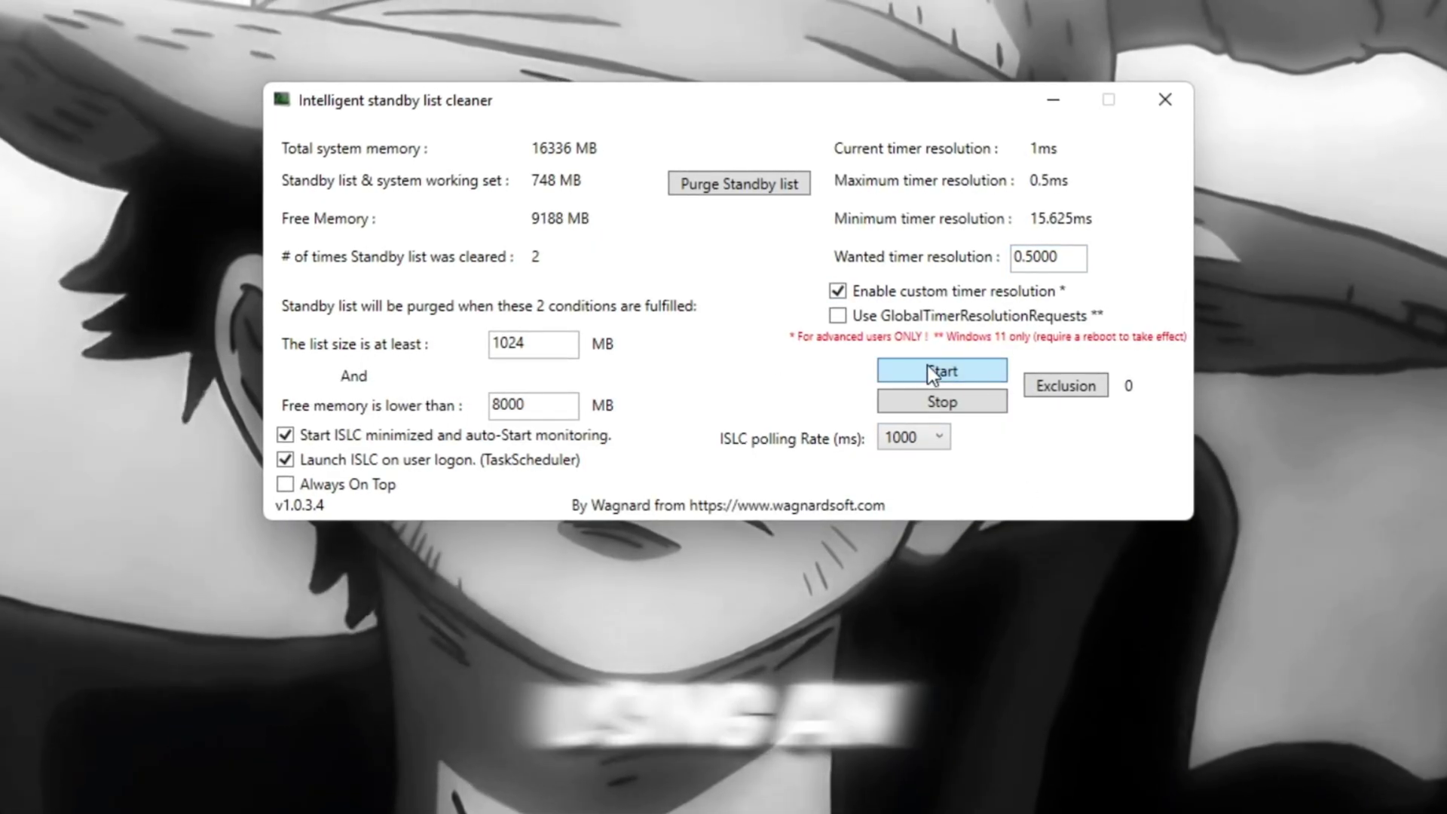
pyautogui.click(926, 441)
pyautogui.scroll(2, 927, 453)
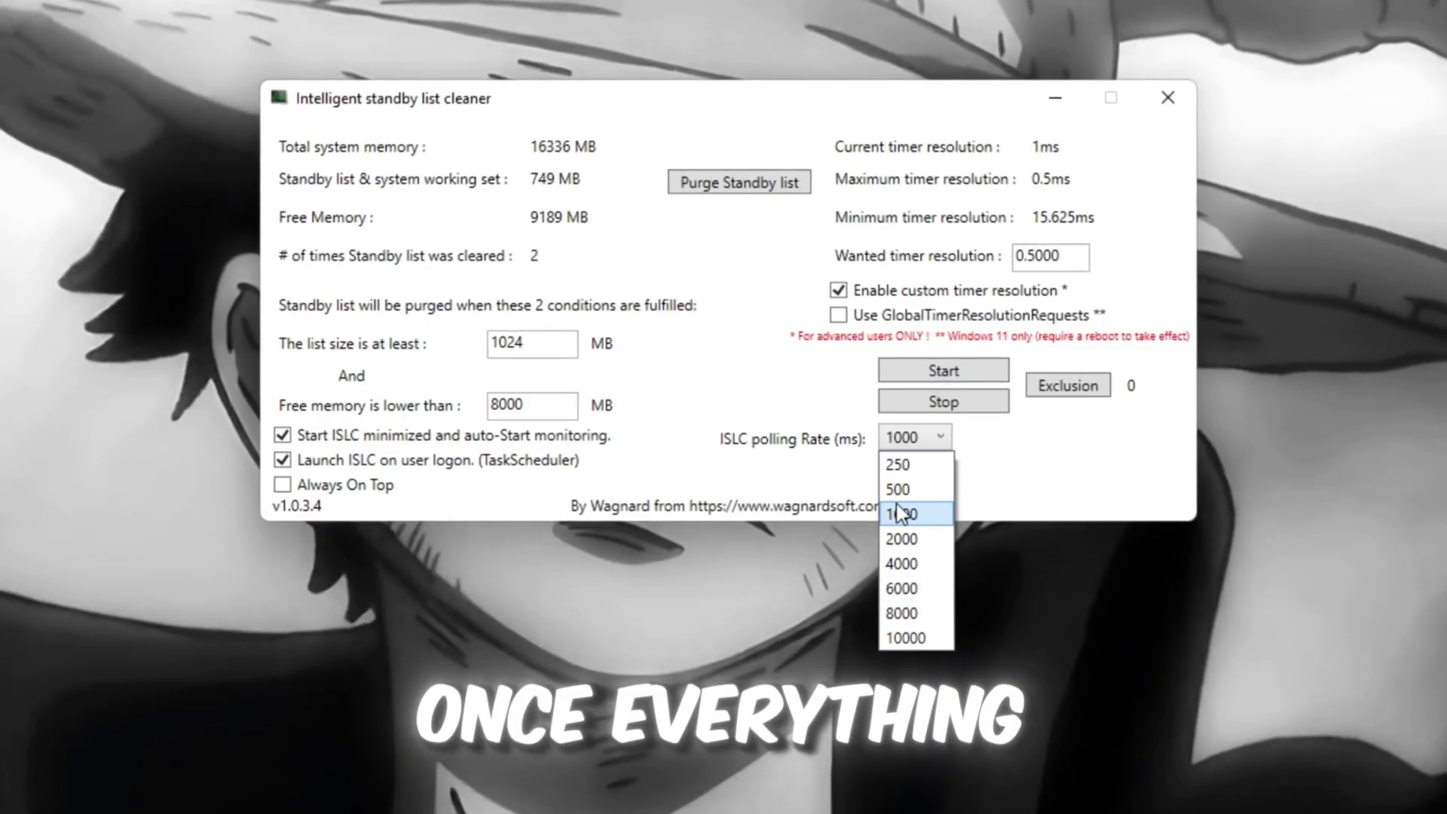
pyautogui.click(893, 510)
pyautogui.click(928, 373)
pyautogui.click(740, 180)
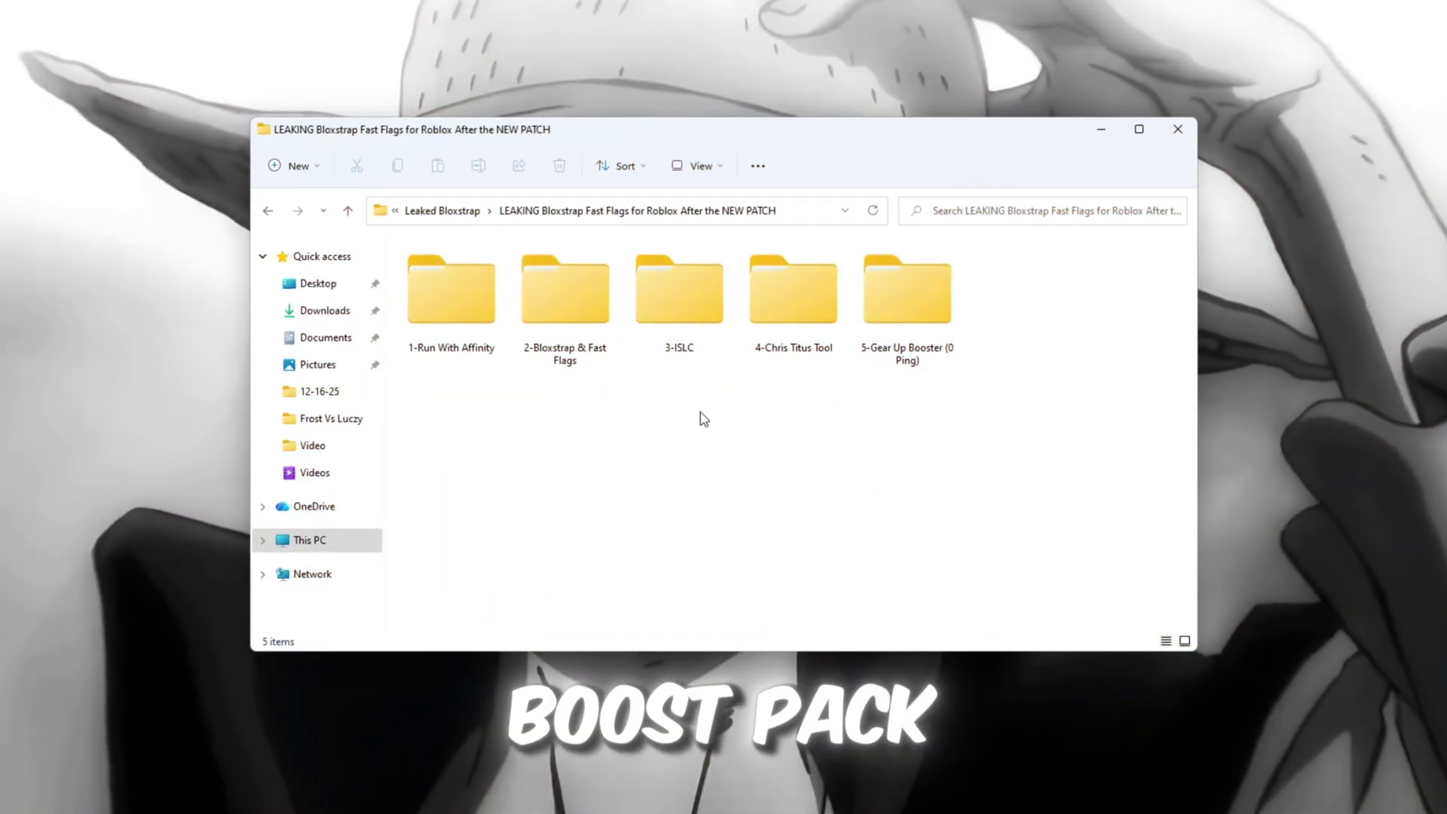
# Copy the command line from the 4-Chris Titus Tool folder's text file.
pyautogui.doubleClick(794, 294)
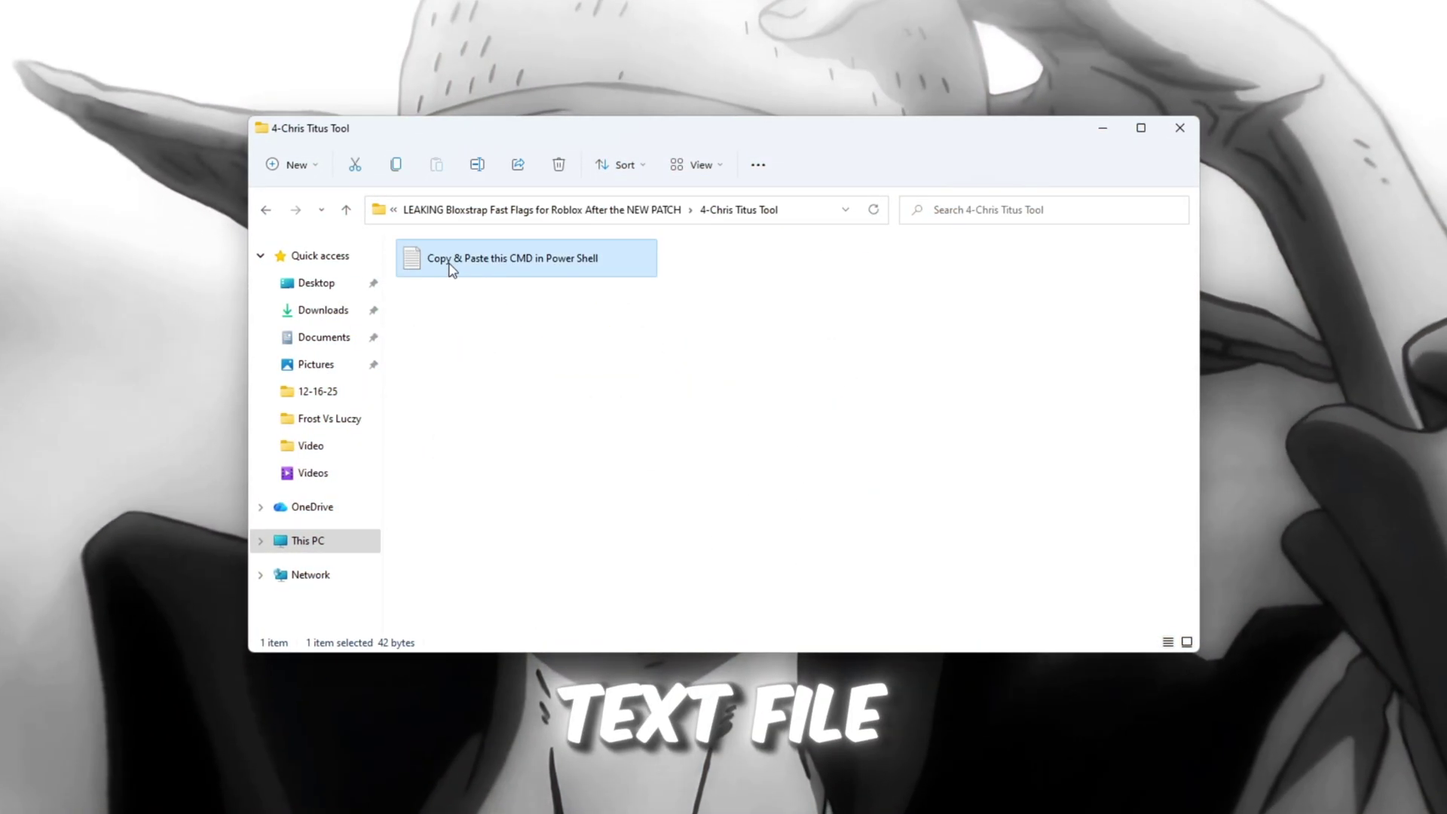
pyautogui.doubleClick(453, 266)
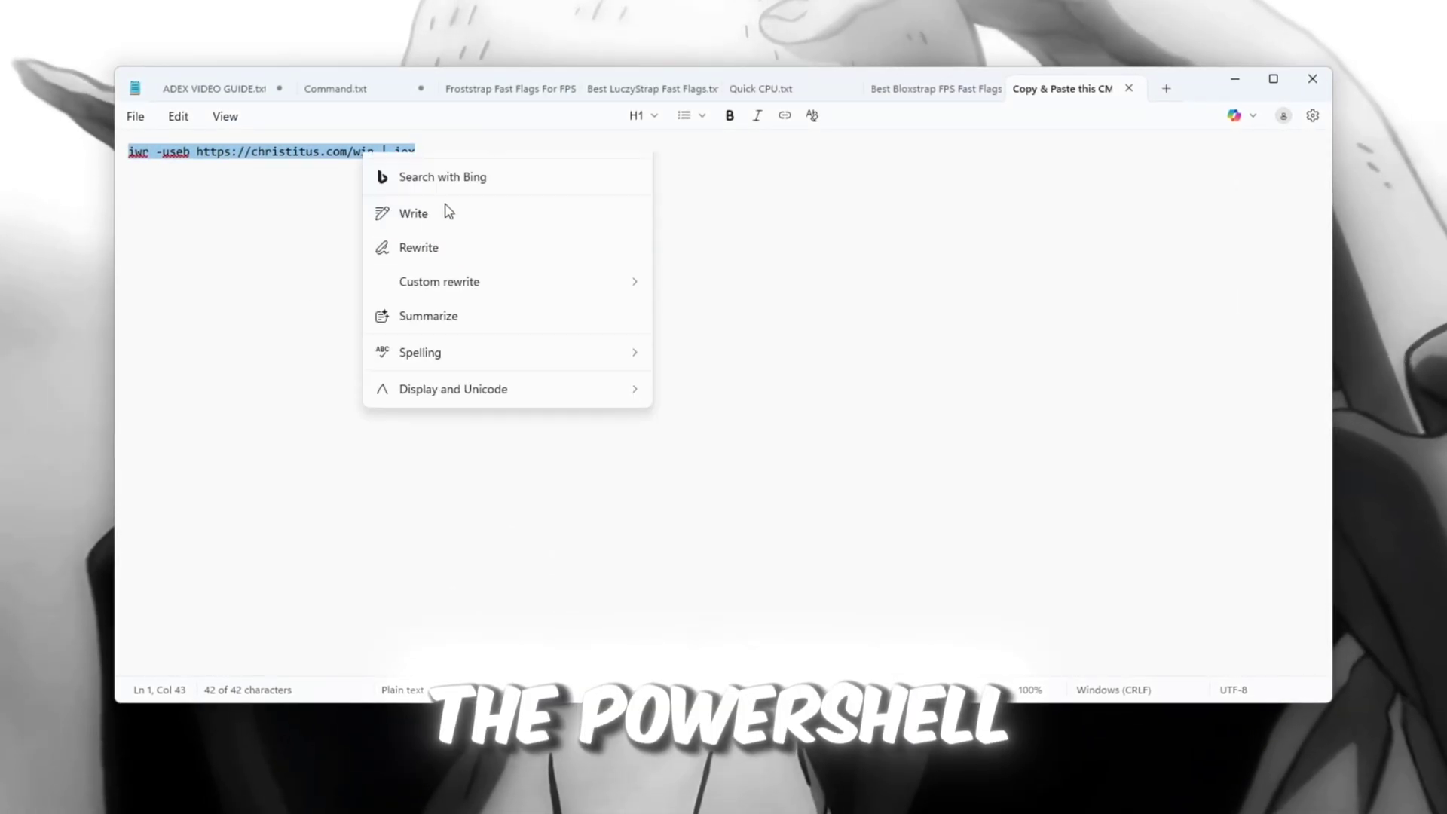
pyautogui.click(453, 172)
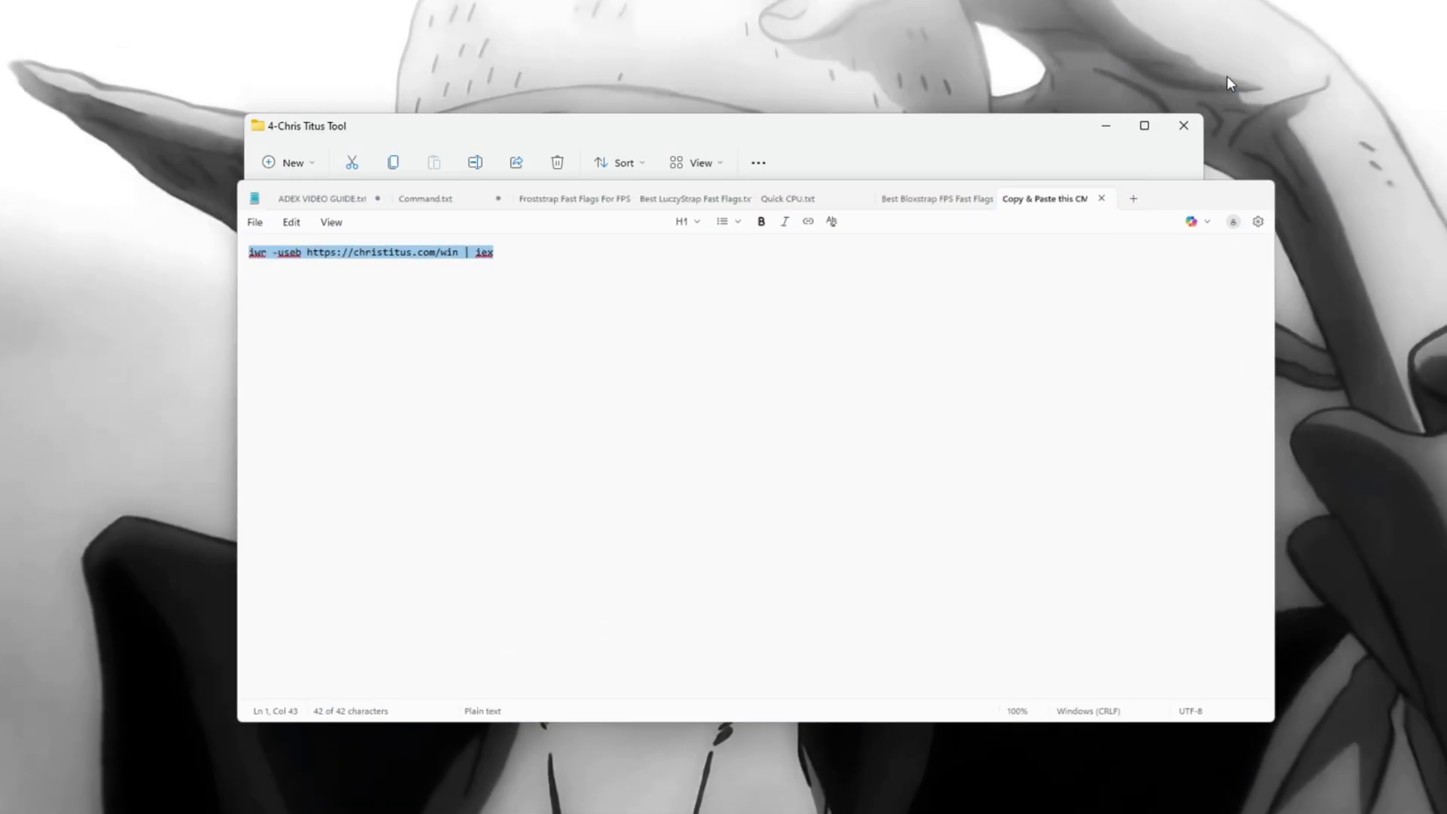
# Launch Windows PowerShell as administrator and centre its window on screen.
pyautogui.press('super')
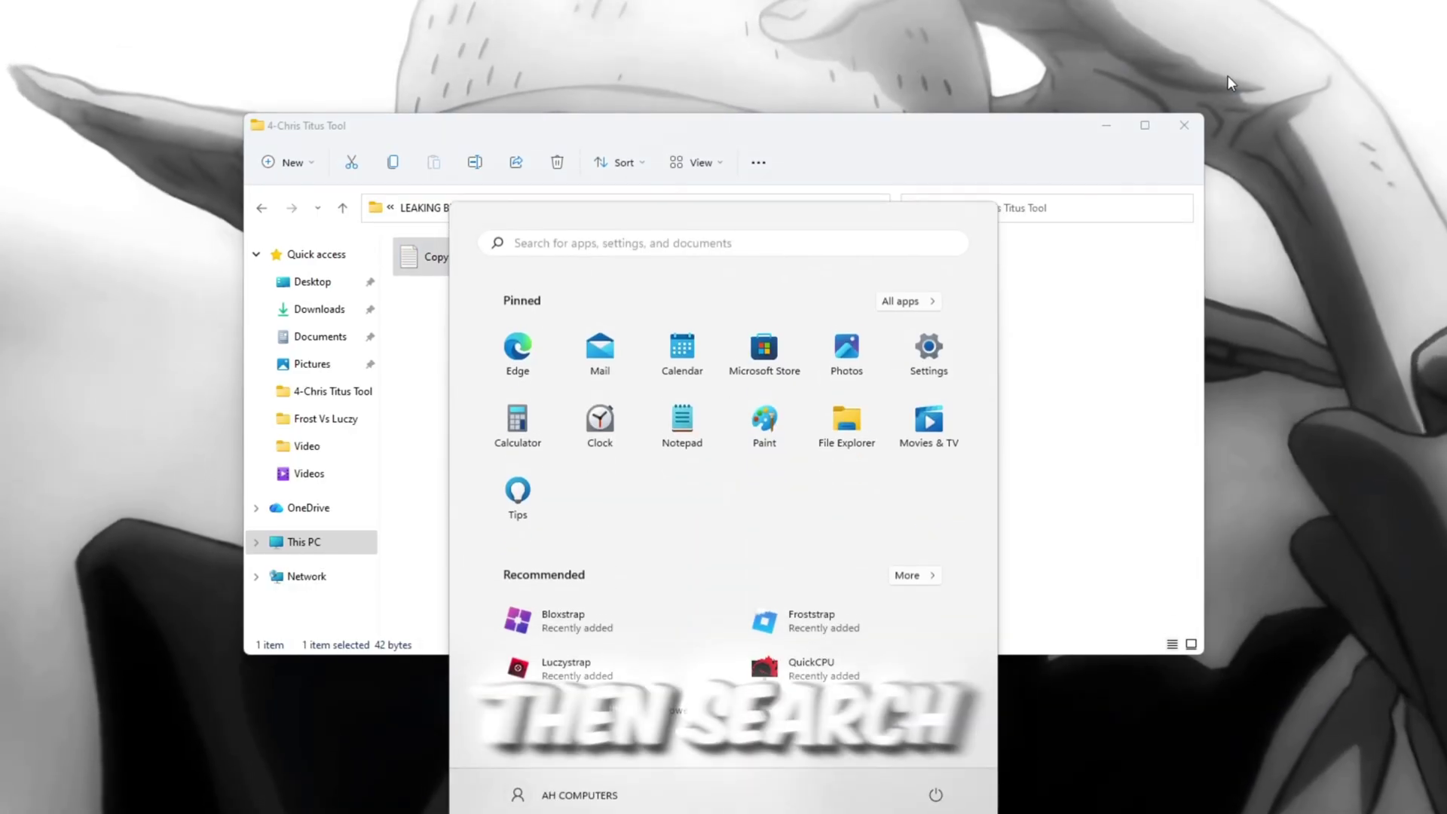
pyautogui.write('power')
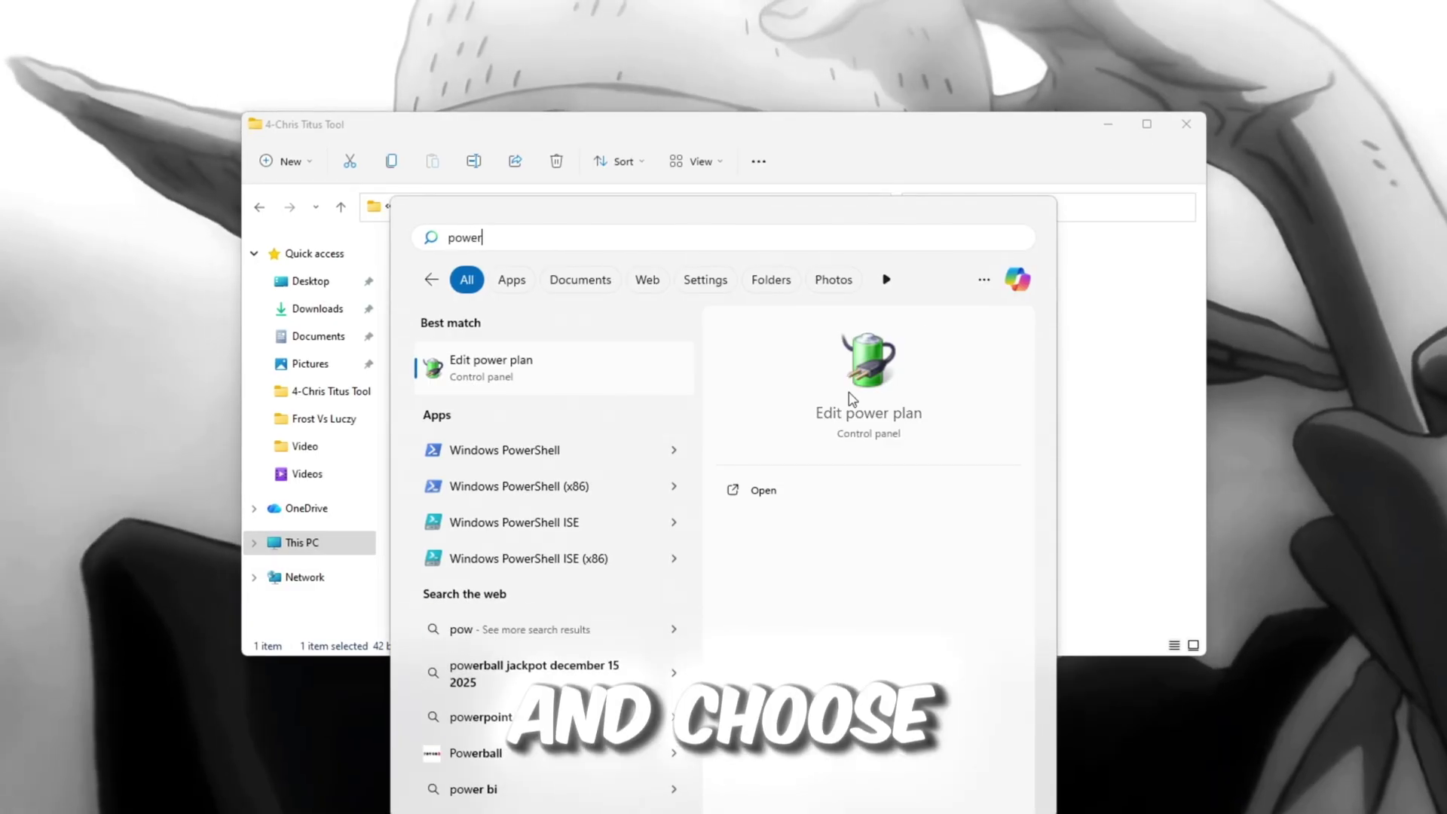
pyautogui.rightClick(870, 413)
pyautogui.click(952, 418)
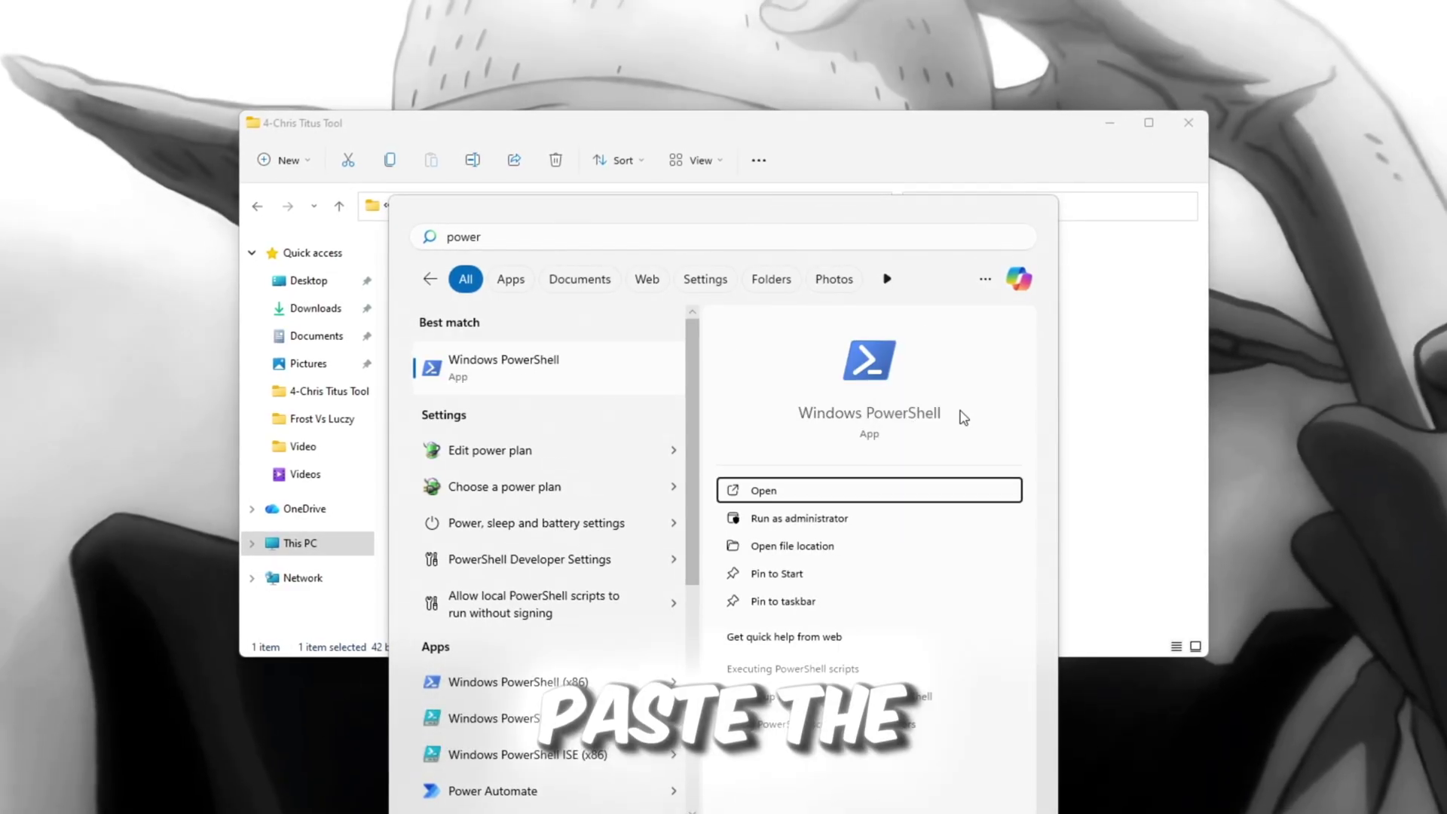
pyautogui.click(650, 526)
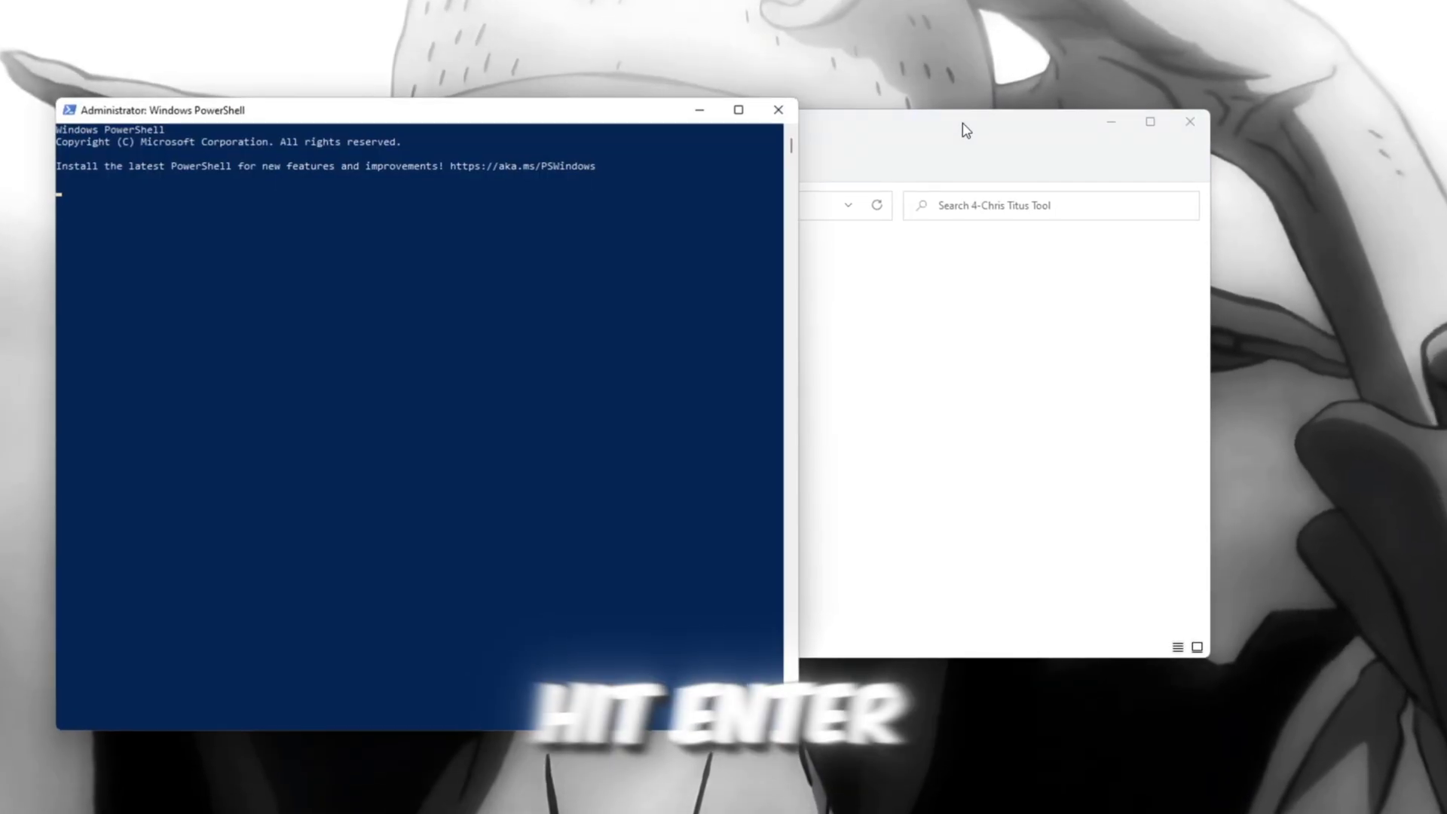
pyautogui.click(1119, 124)
pyautogui.moveTo(555, 110); pyautogui.dragTo(824, 86)
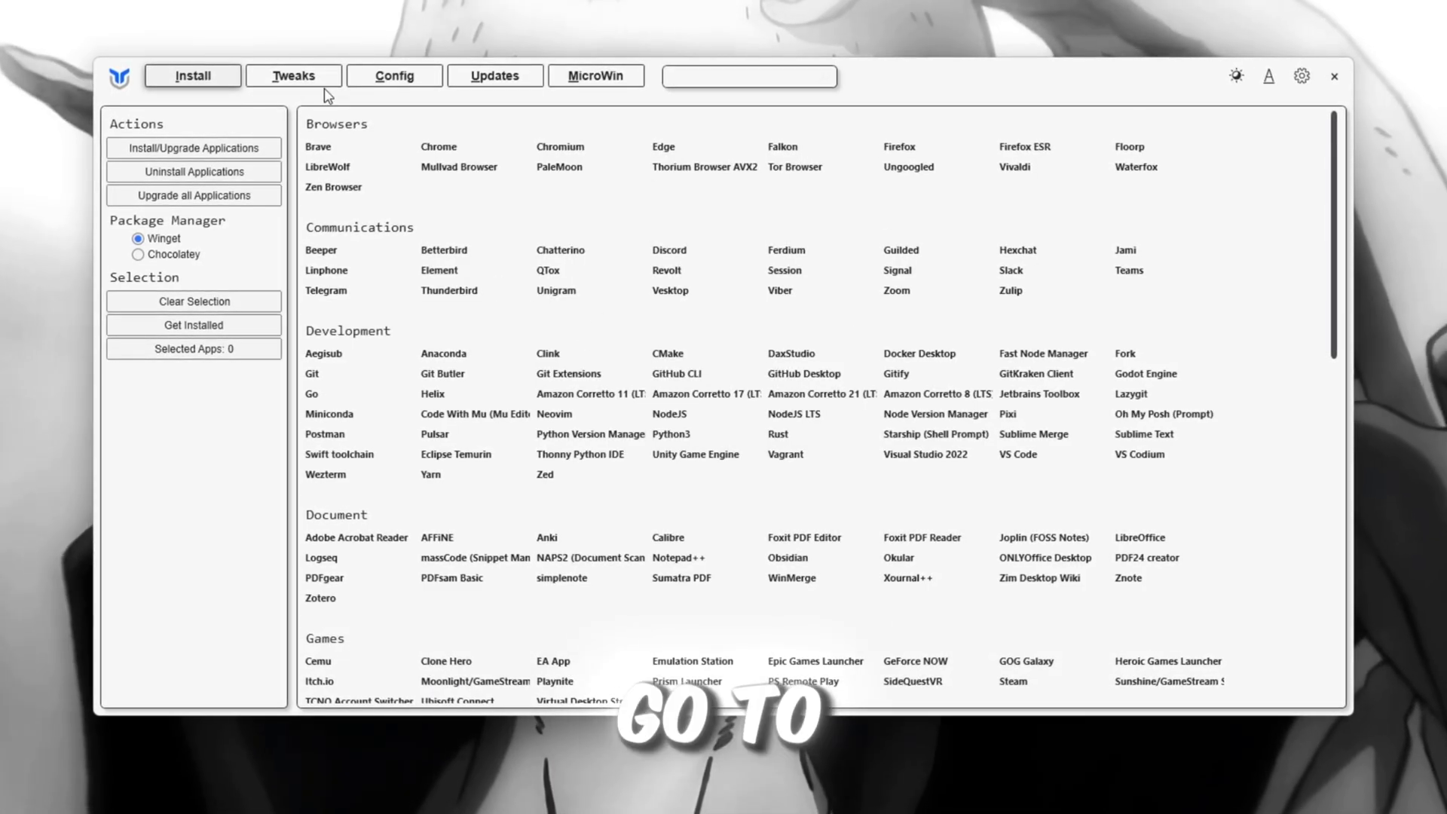
# Run the checked Essential Tweaks from the utility's Tweaks list.
pyautogui.click(294, 75)
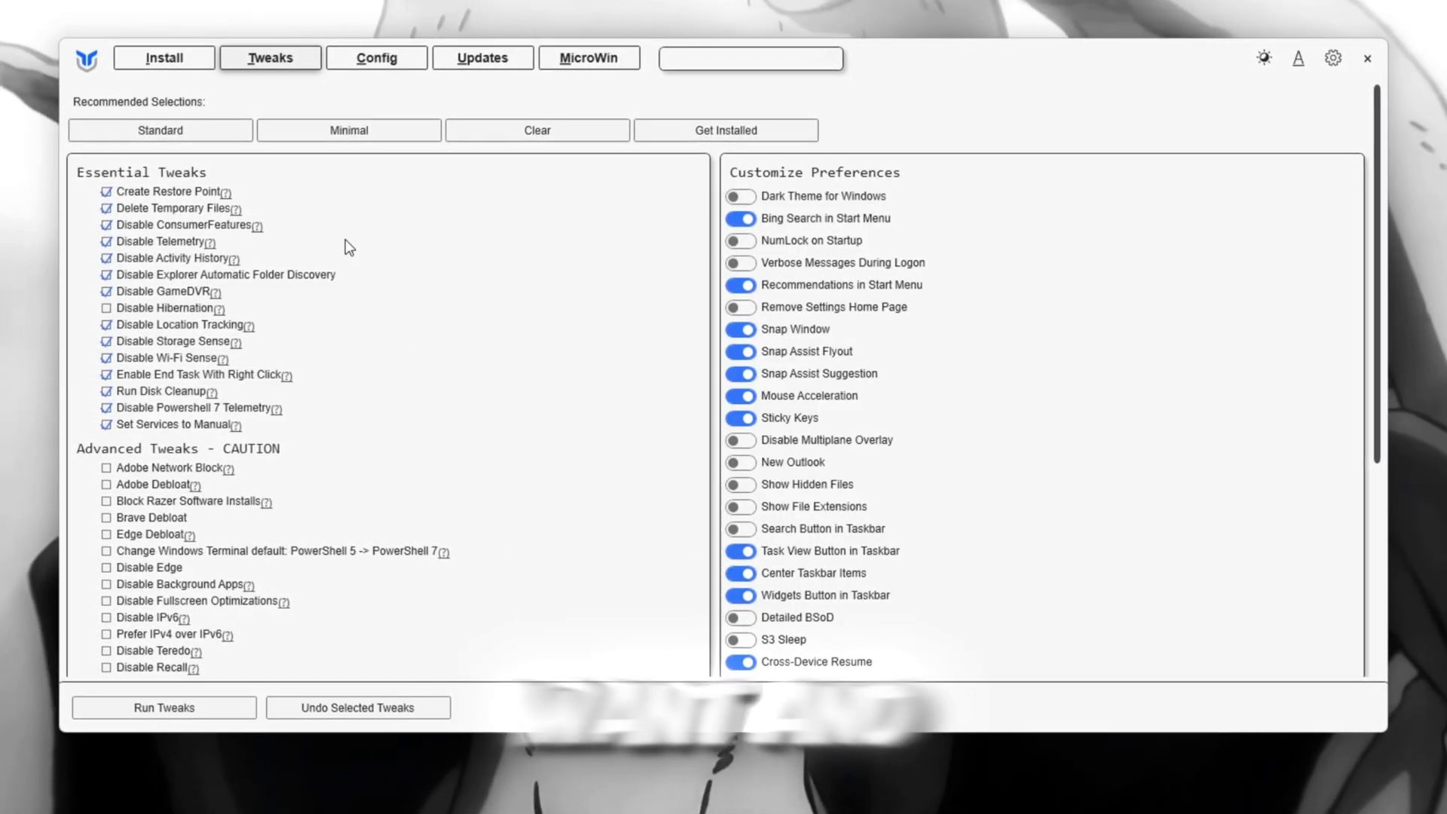
pyautogui.click(213, 707)
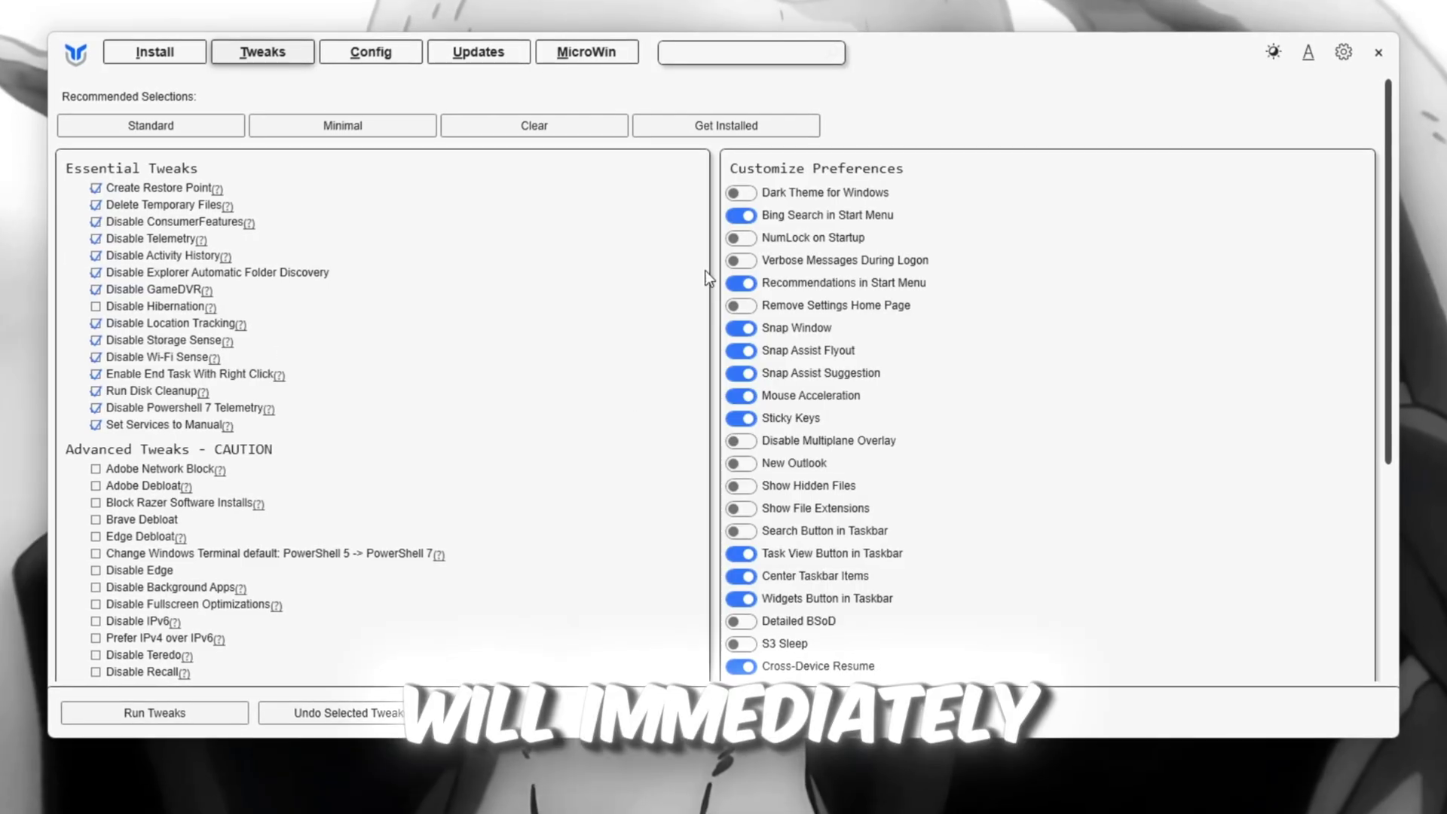
pyautogui.scroll(-1, 410, 143)
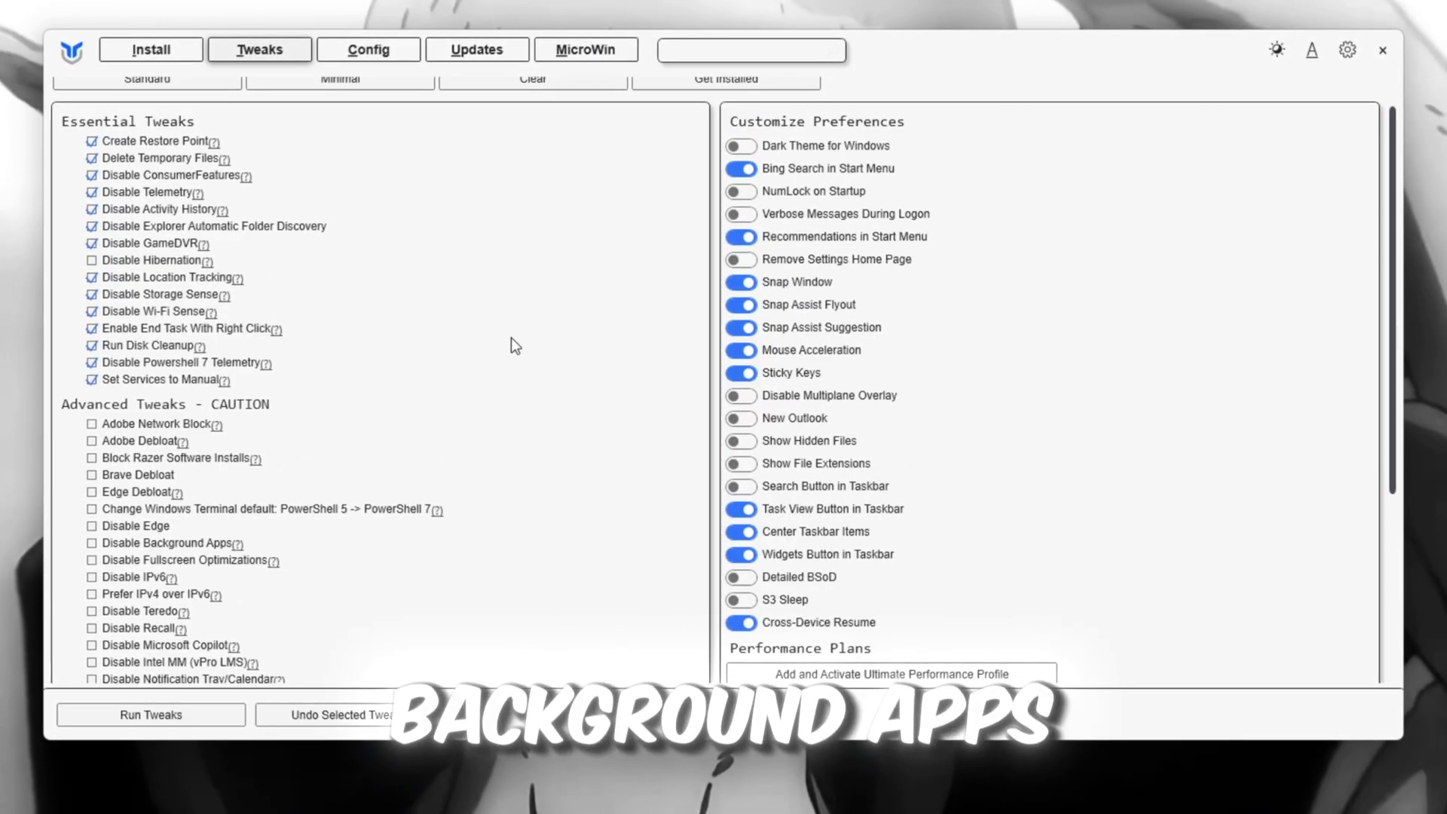
pyautogui.scroll(1, 511, 338)
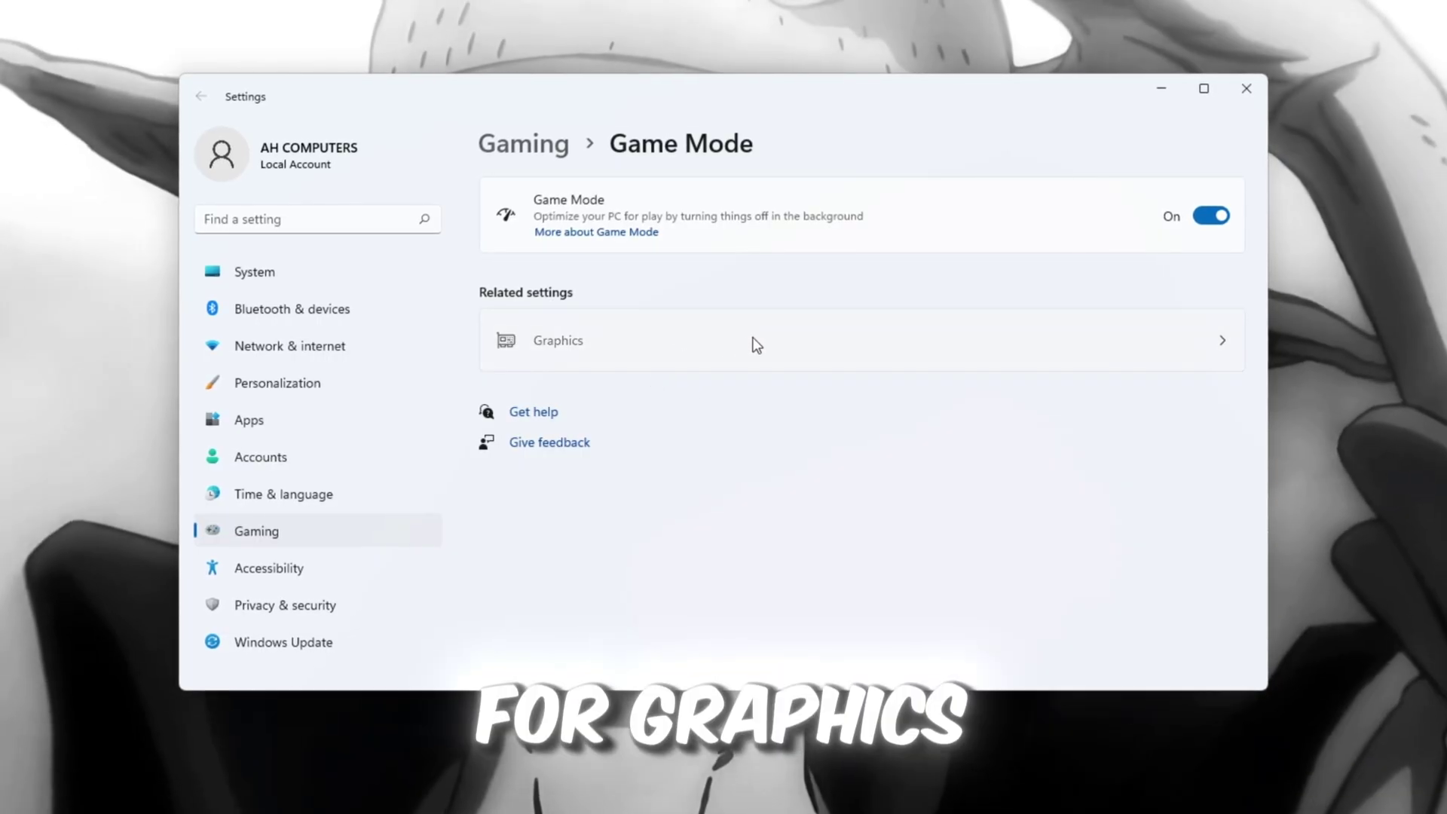
# Add RobloxPlayerBeta.exe from the Roblox version folder as a desktop app.
pyautogui.click(755, 345)
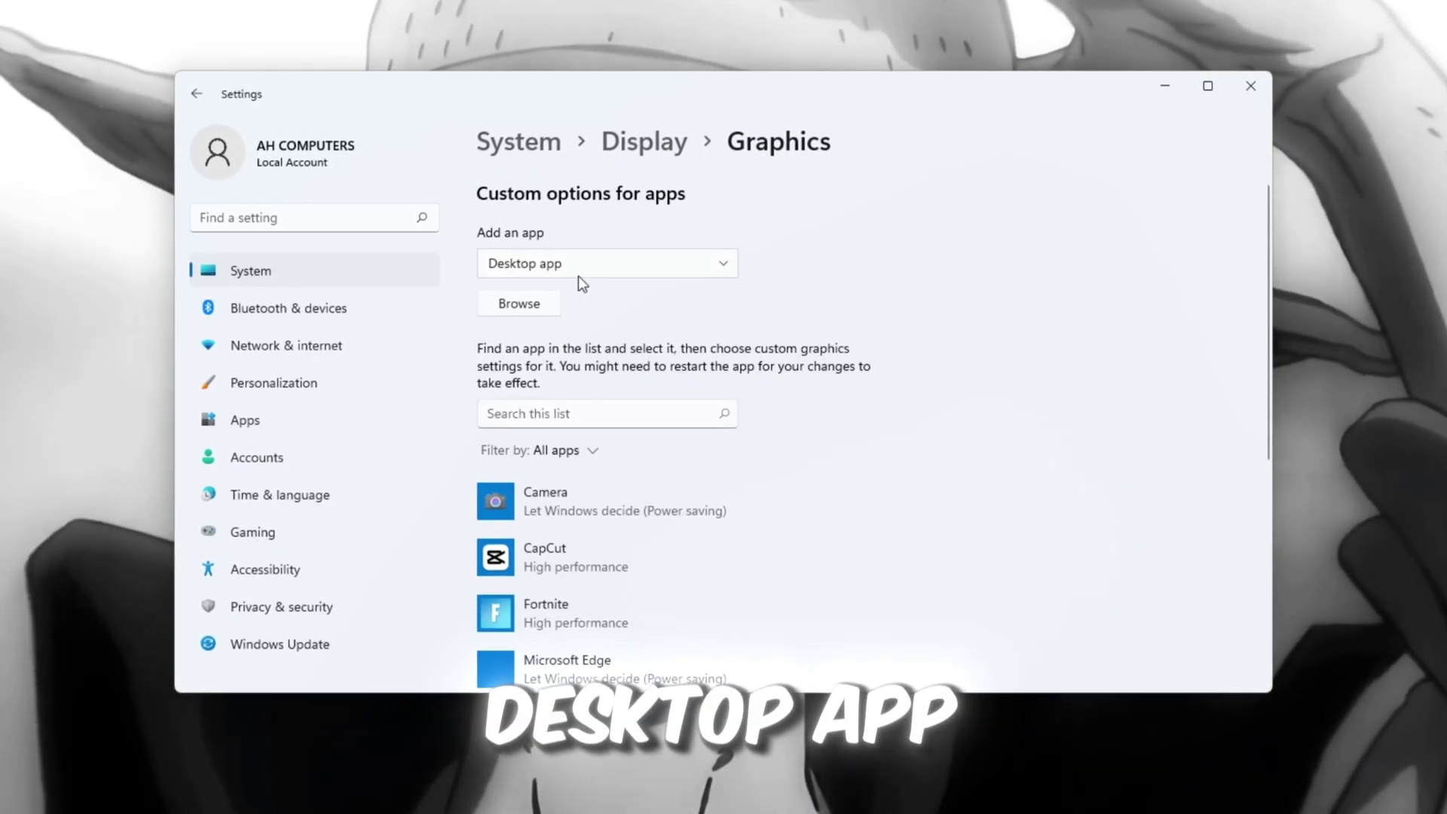
pyautogui.click(578, 277)
pyautogui.click(512, 305)
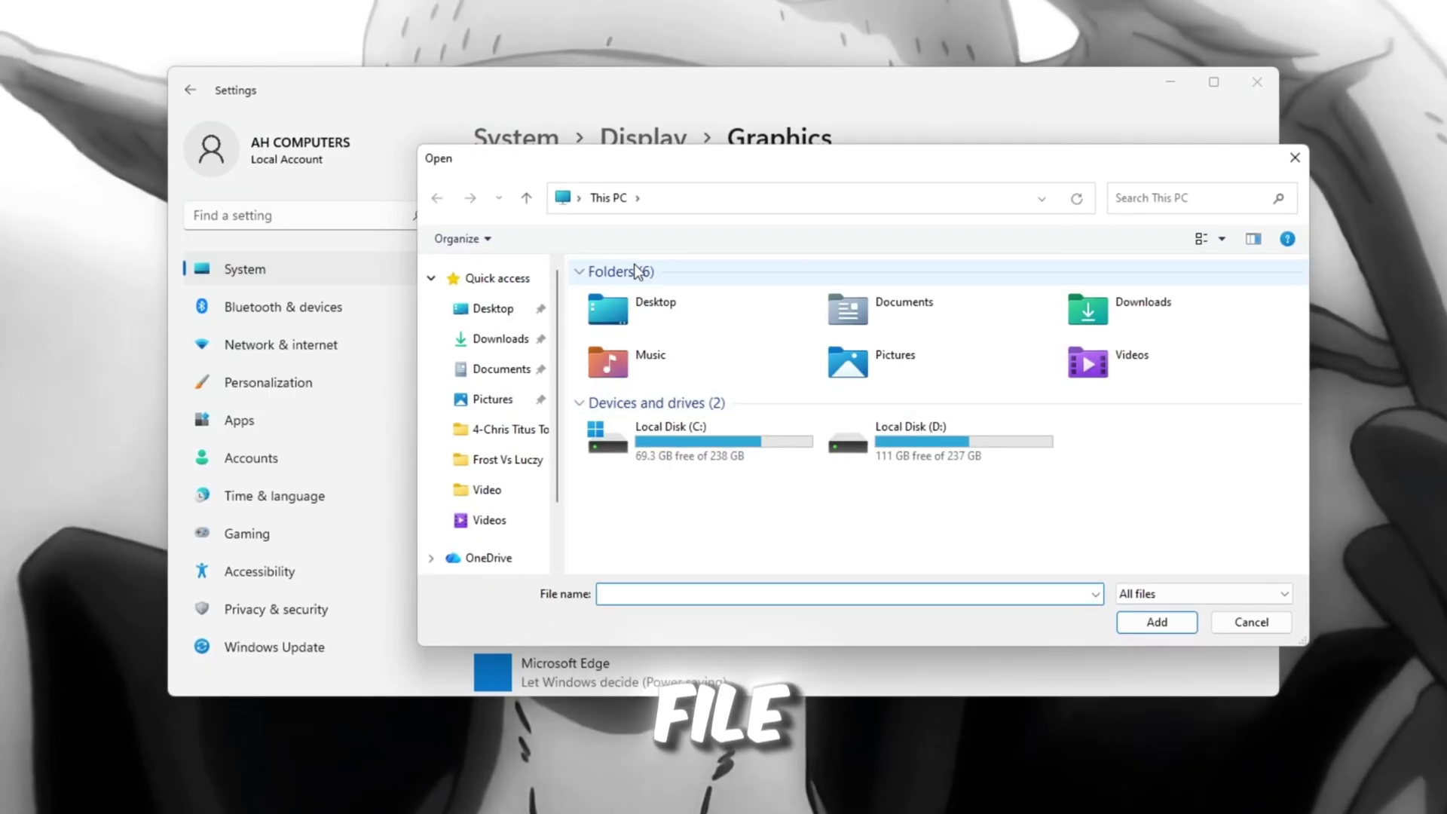
pyautogui.click(678, 196)
pyautogui.write('C:\\Users\\AH COMPUTERS\\AppData\\Local\\Roblox\\Versions\\version-5aed1822f52c4b03')
pyautogui.press('Return')
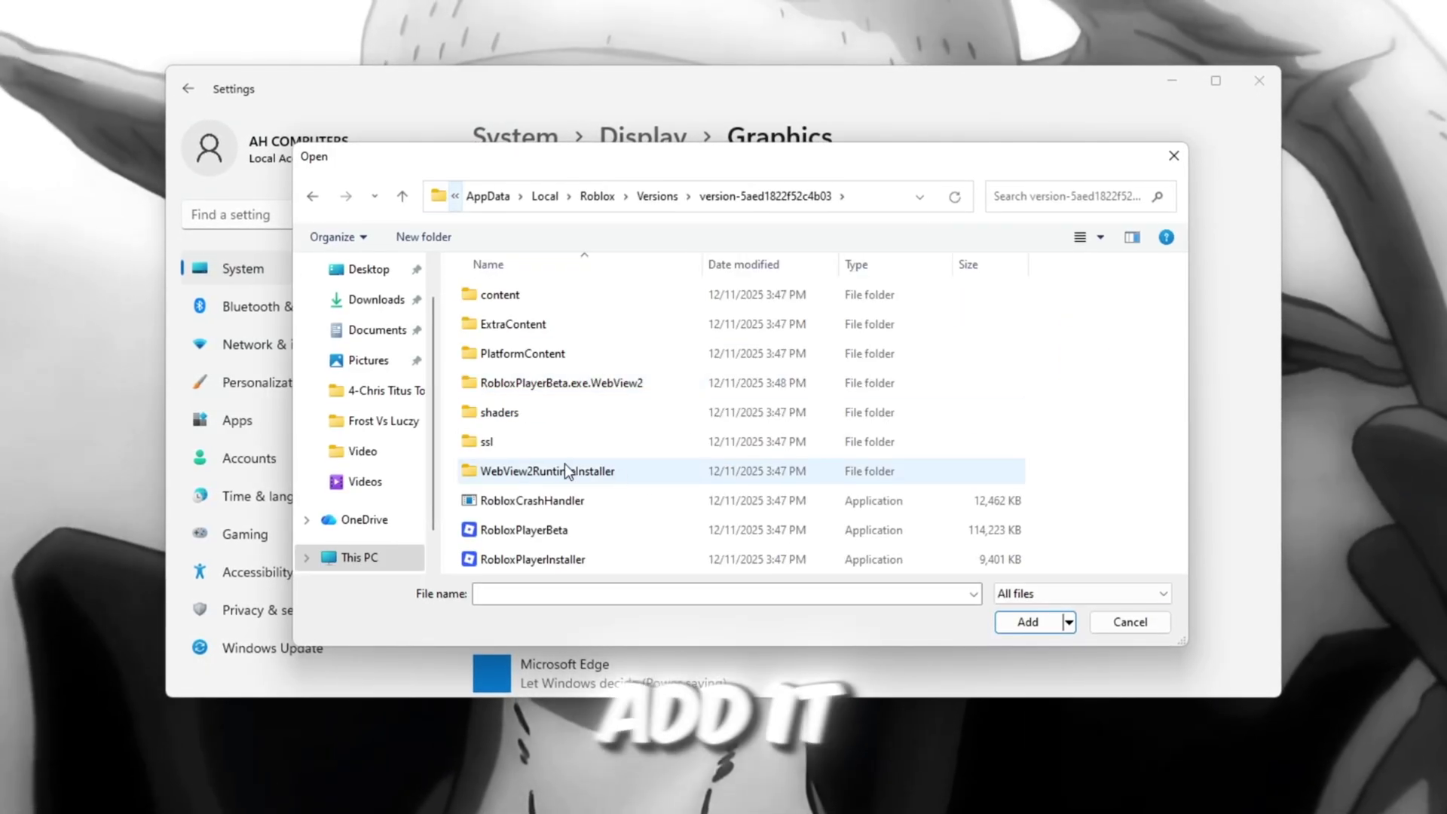
pyautogui.click(538, 532)
pyautogui.click(1029, 624)
# Save High performance as the Roblox Game Client's graphics preference.
pyautogui.click(589, 345)
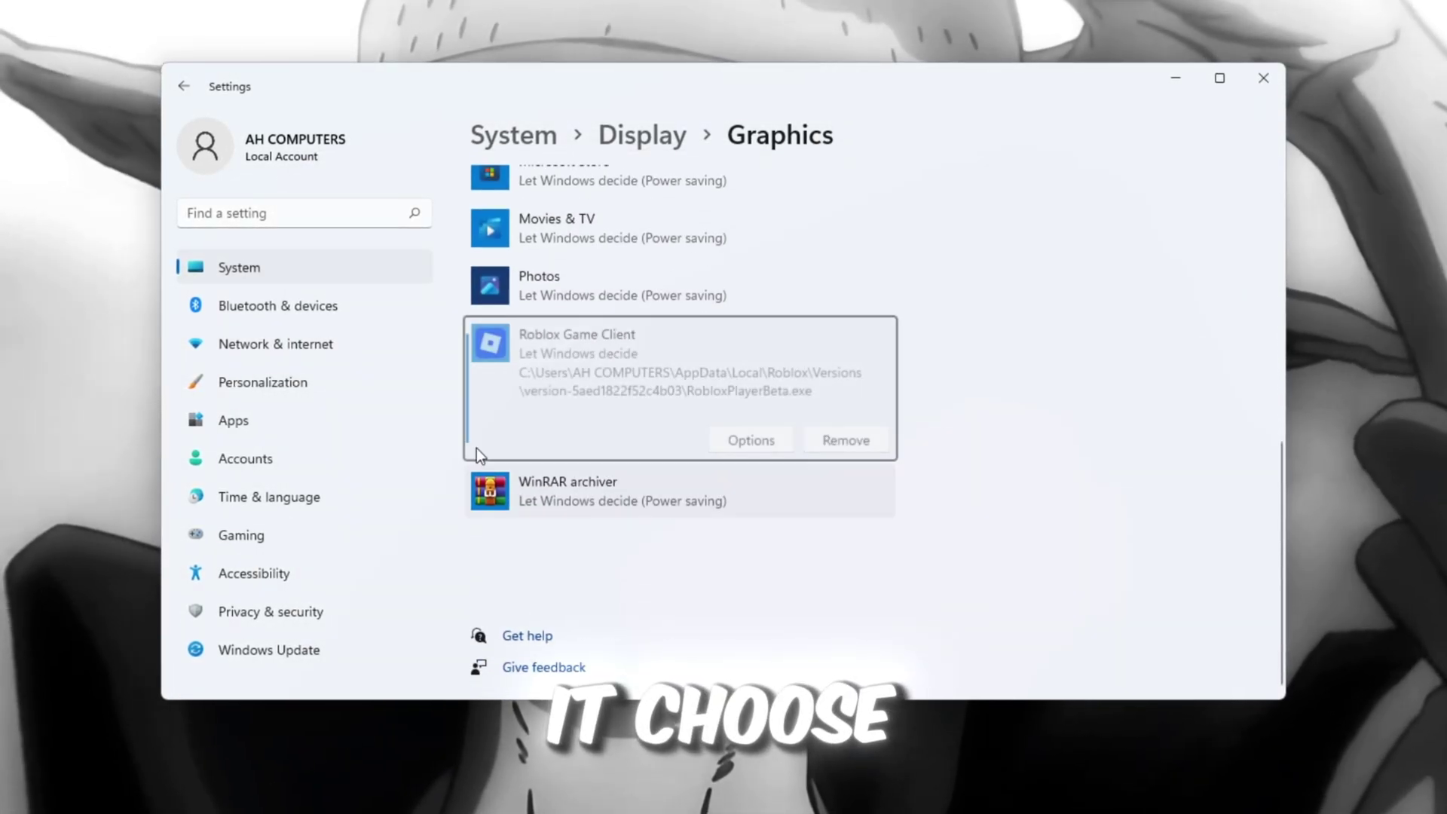
pyautogui.click(769, 427)
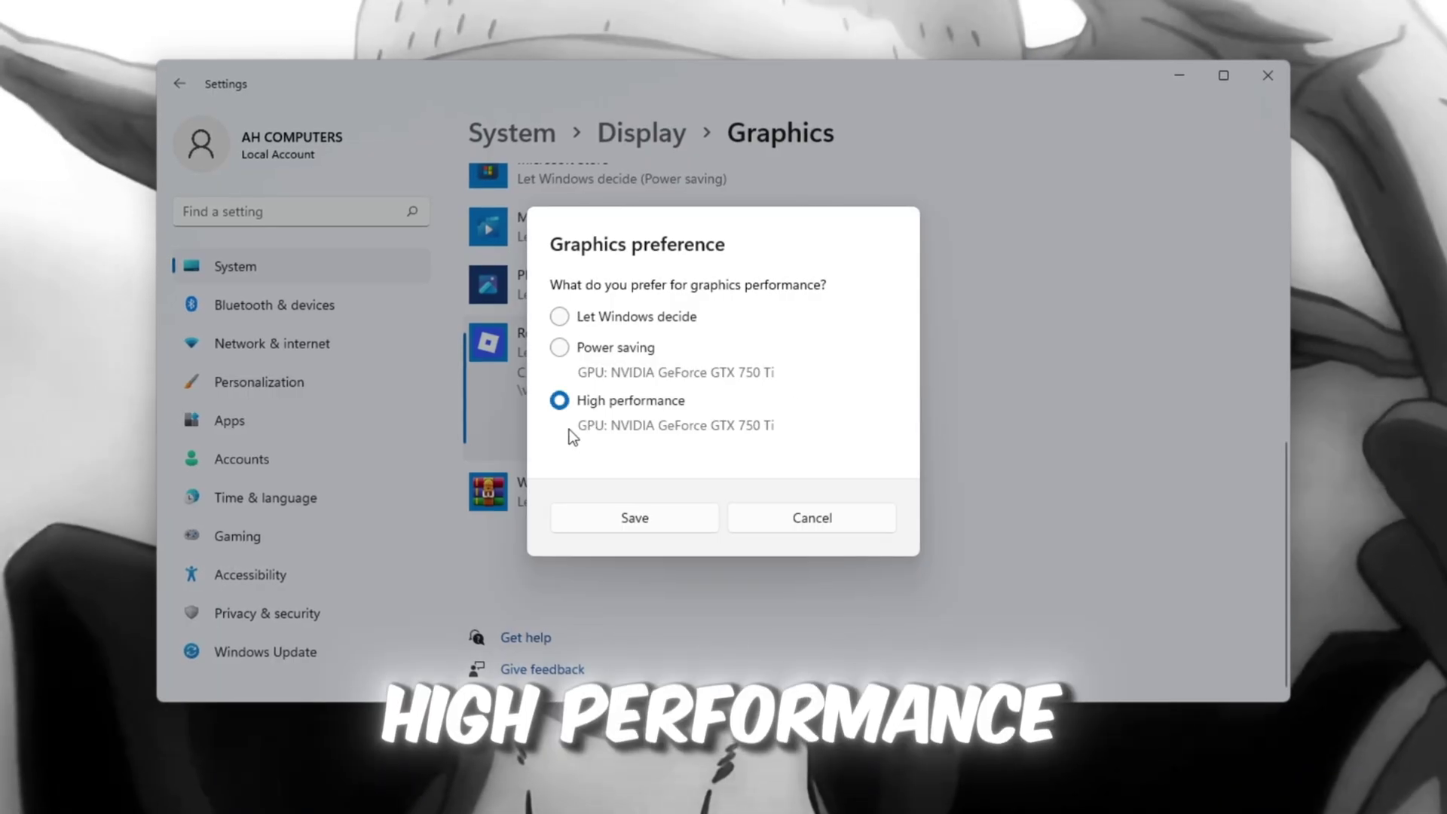
pyautogui.click(659, 521)
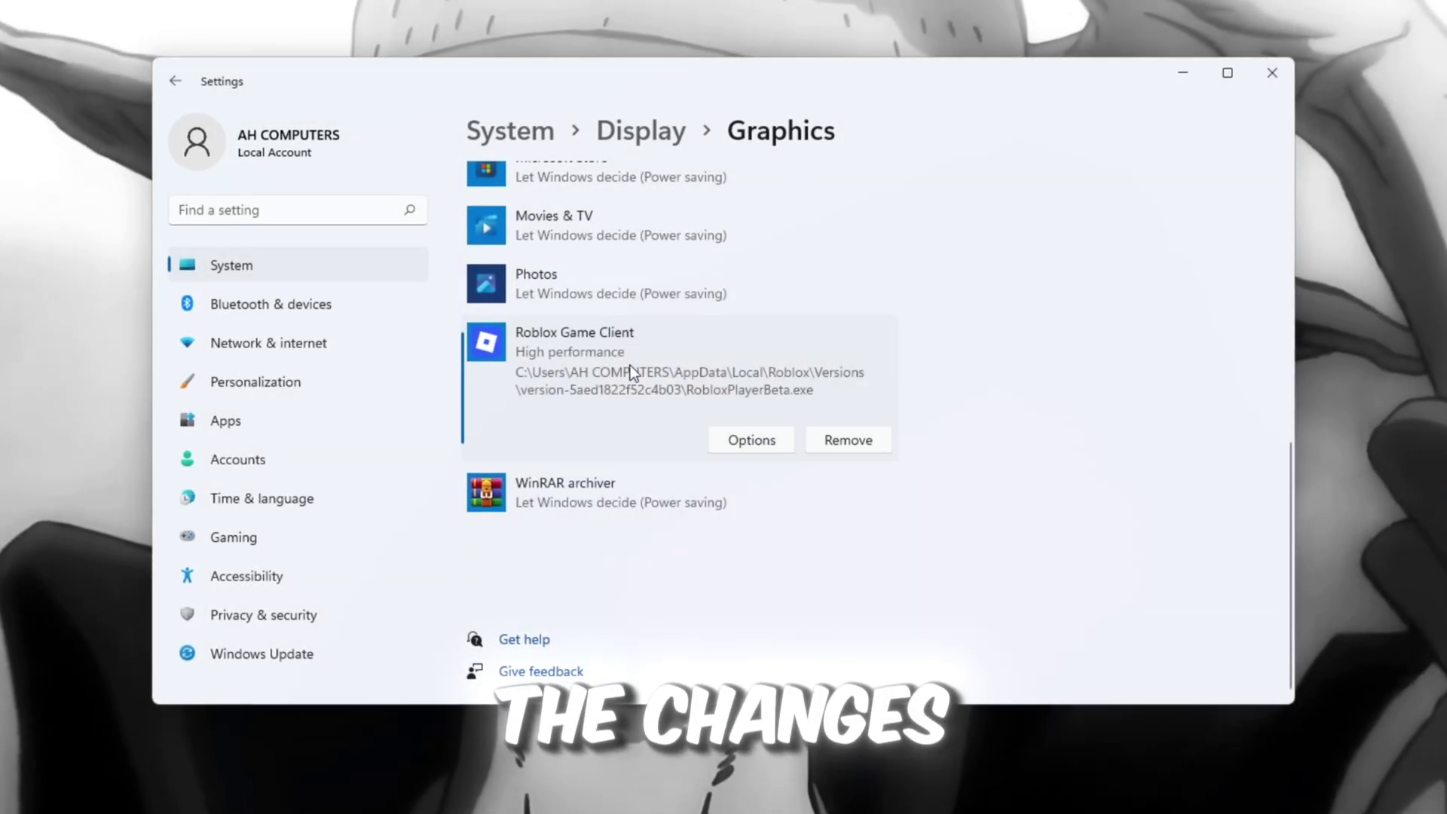